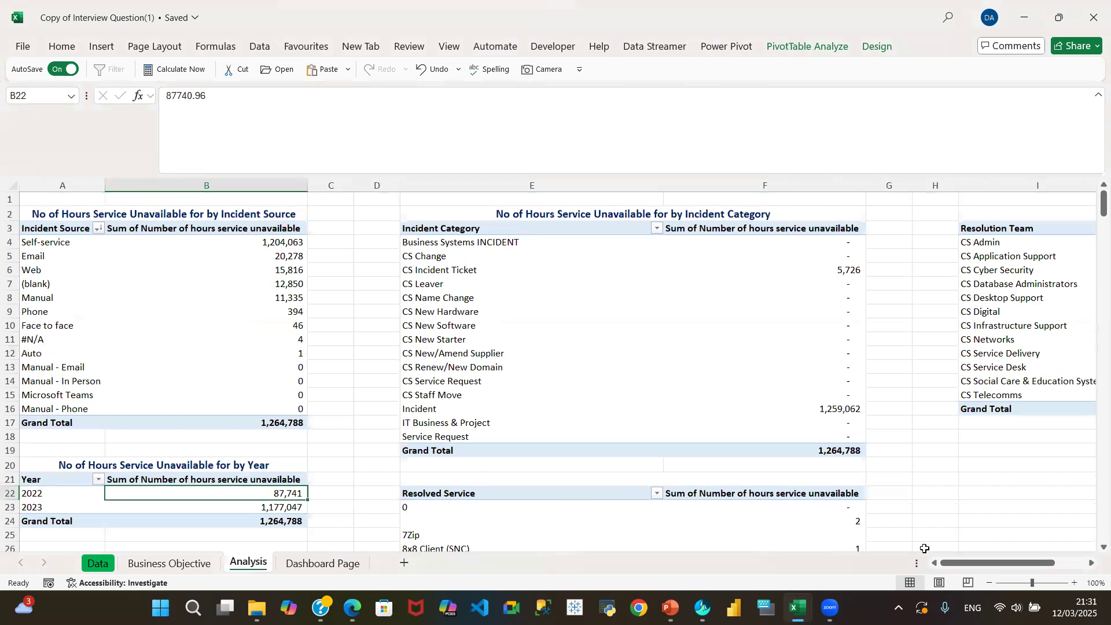
# Preview line and pie charts for the Resolution Team pivot table on the Analysis sheet without inserting either
pyautogui.moveTo(1000, 562); pyautogui.dragTo(1031, 573)
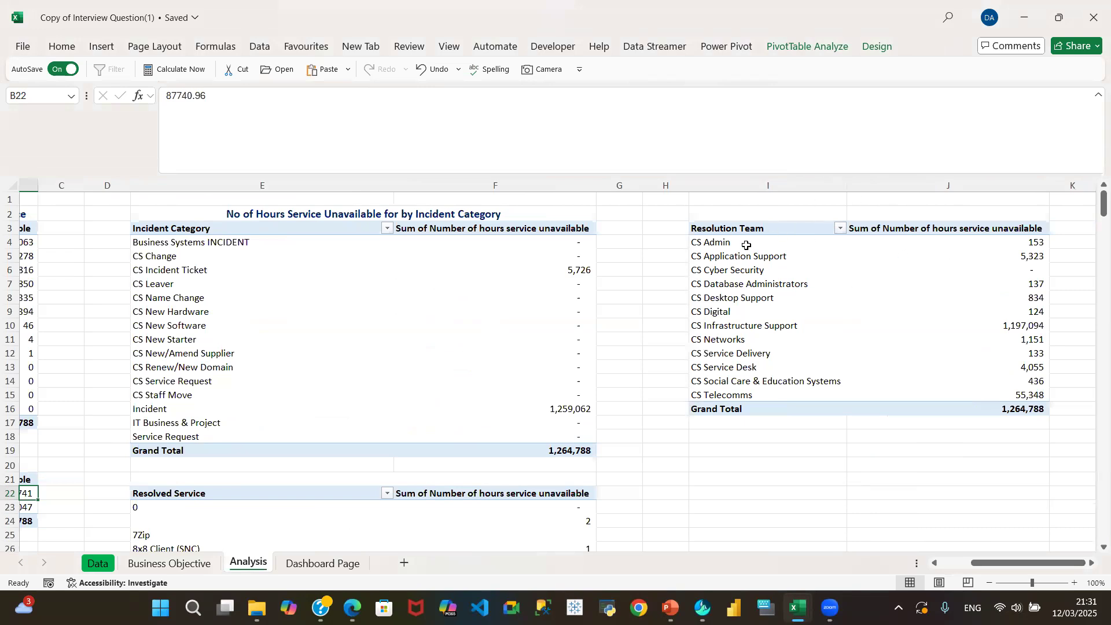
pyautogui.moveTo(988, 566); pyautogui.dragTo(956, 565)
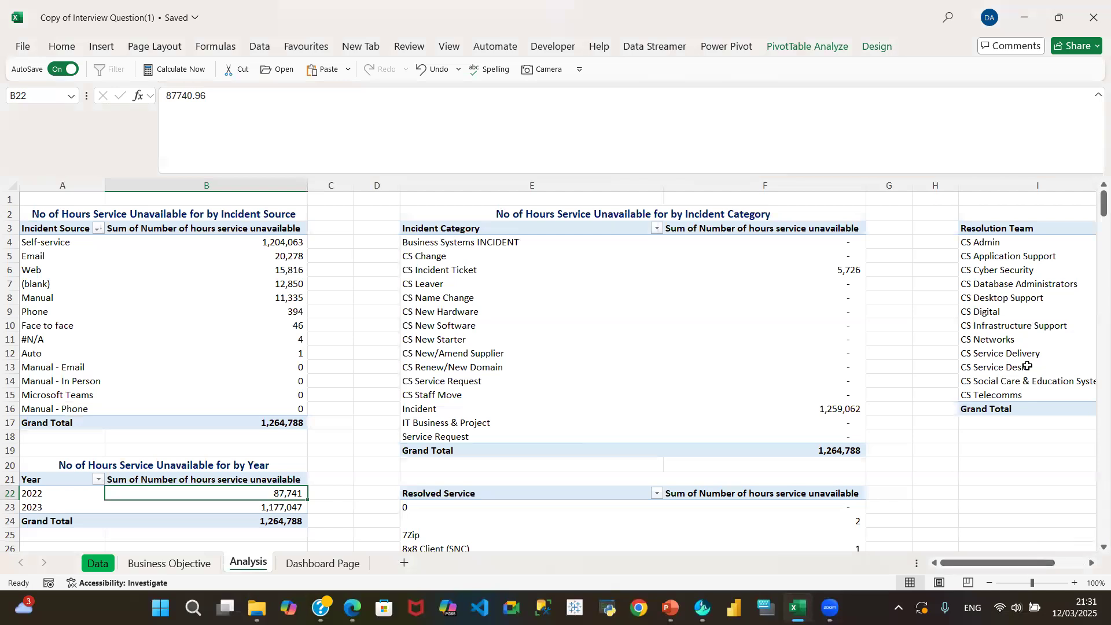
pyautogui.moveTo(1020, 570); pyautogui.dragTo(1045, 573)
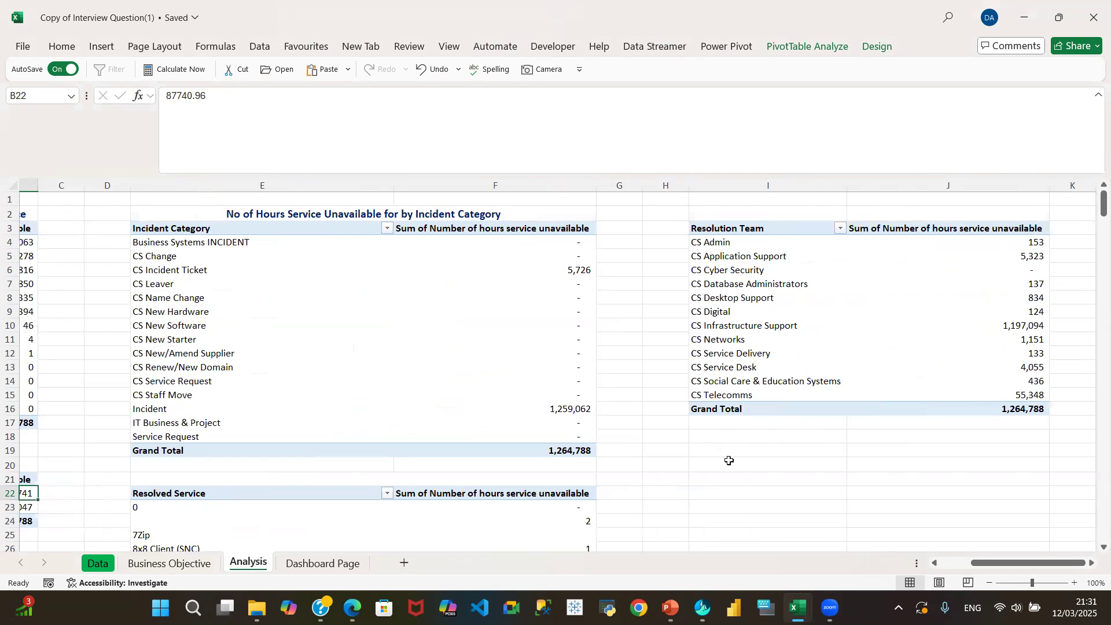
pyautogui.click(775, 300)
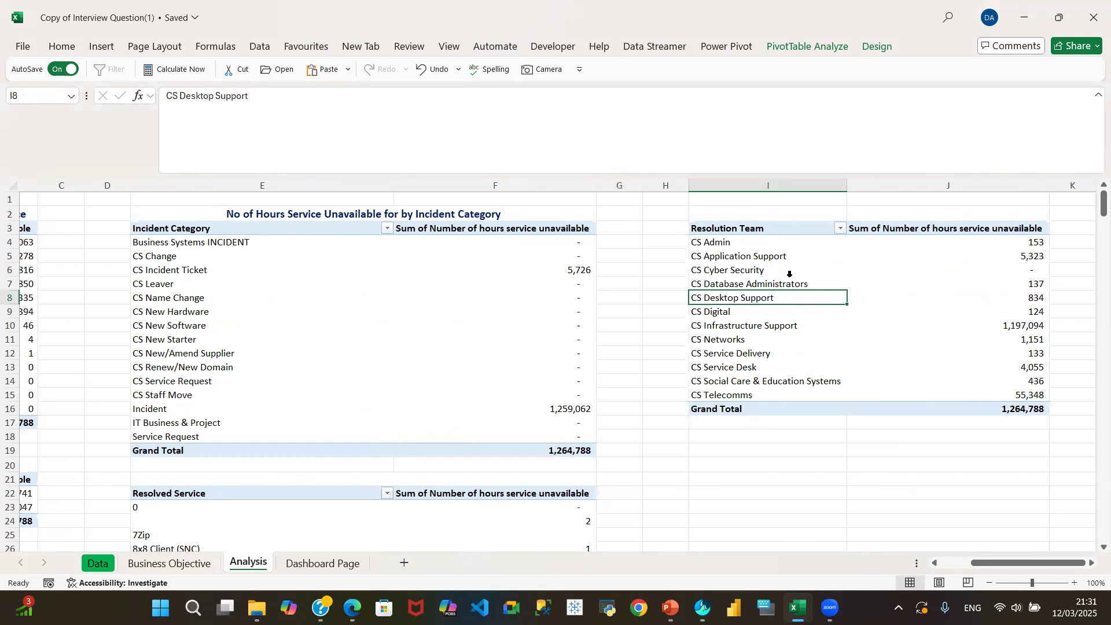
pyautogui.moveTo(1024, 239)
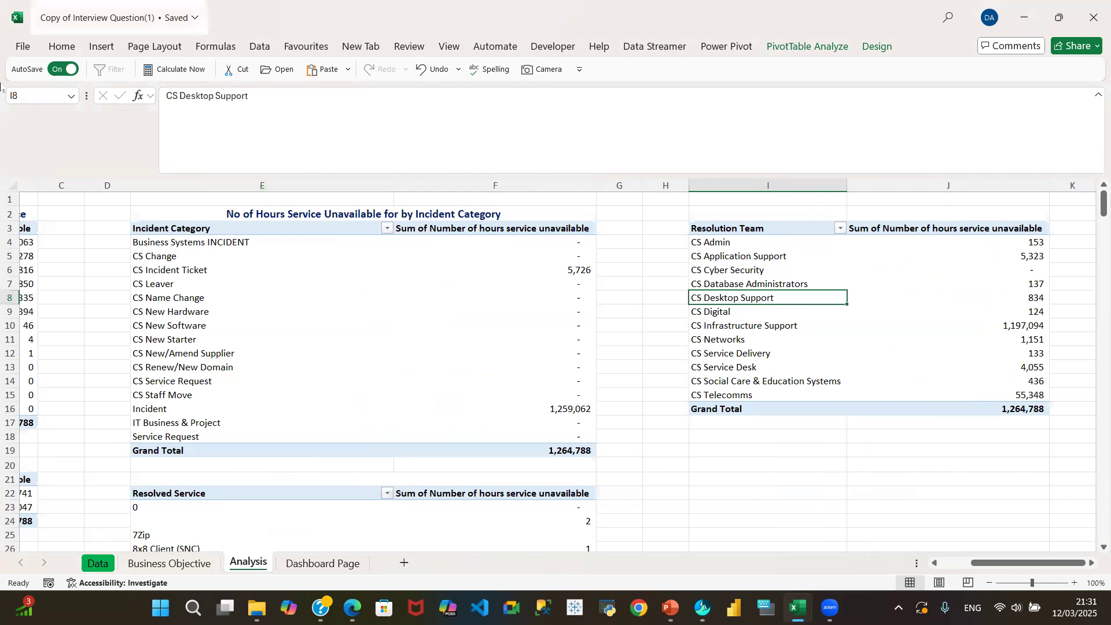
pyautogui.click(88, 48)
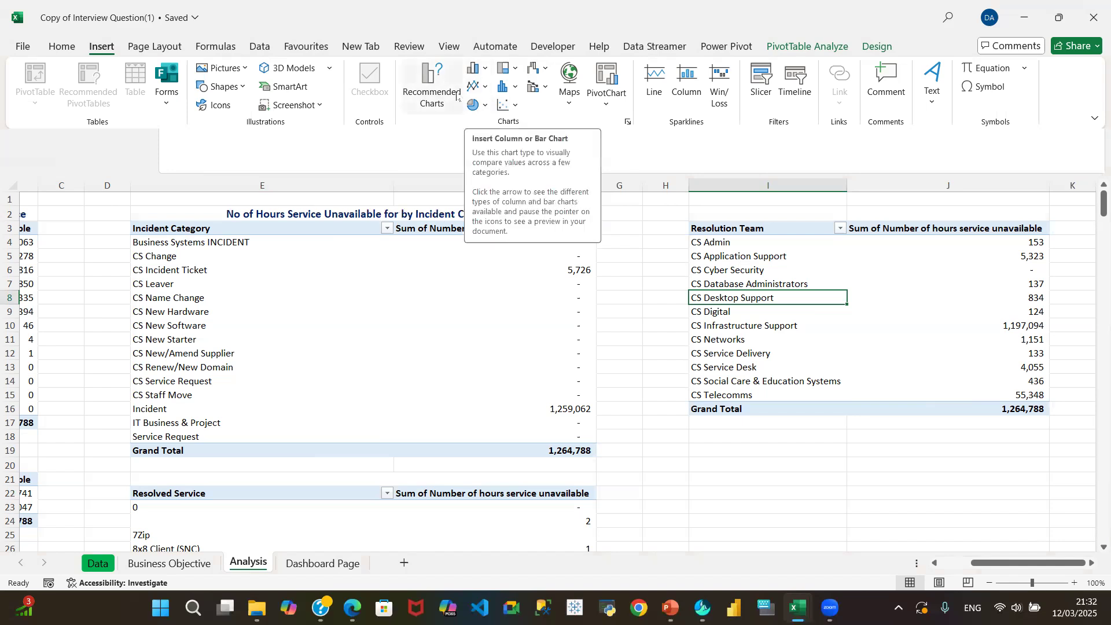
pyautogui.click(422, 96)
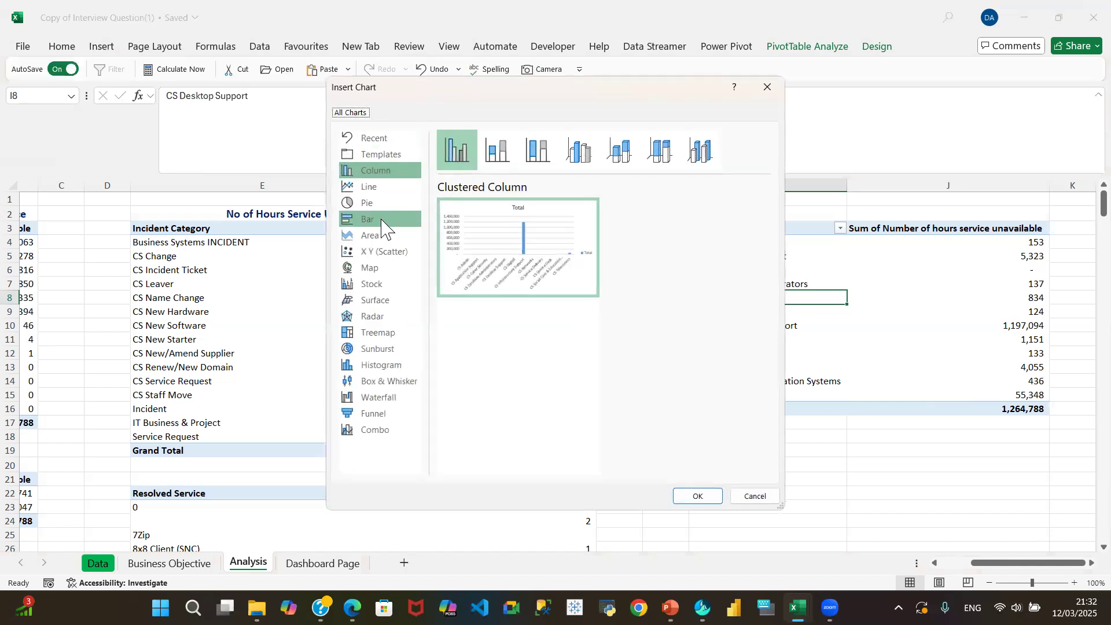
pyautogui.click(371, 190)
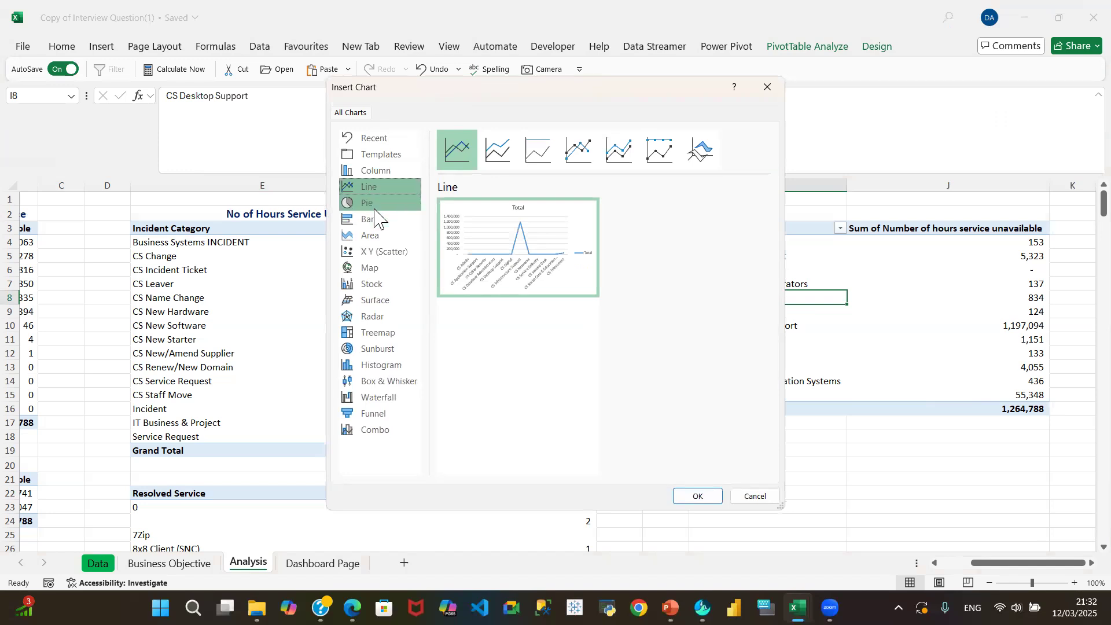
pyautogui.click(375, 212)
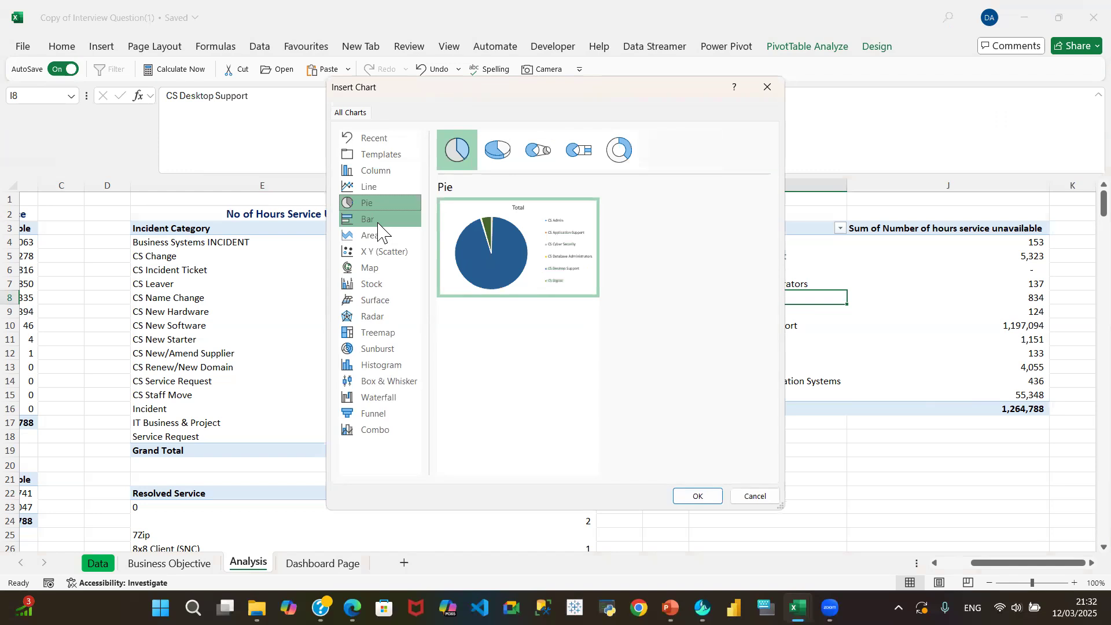
pyautogui.moveTo(512, 225)
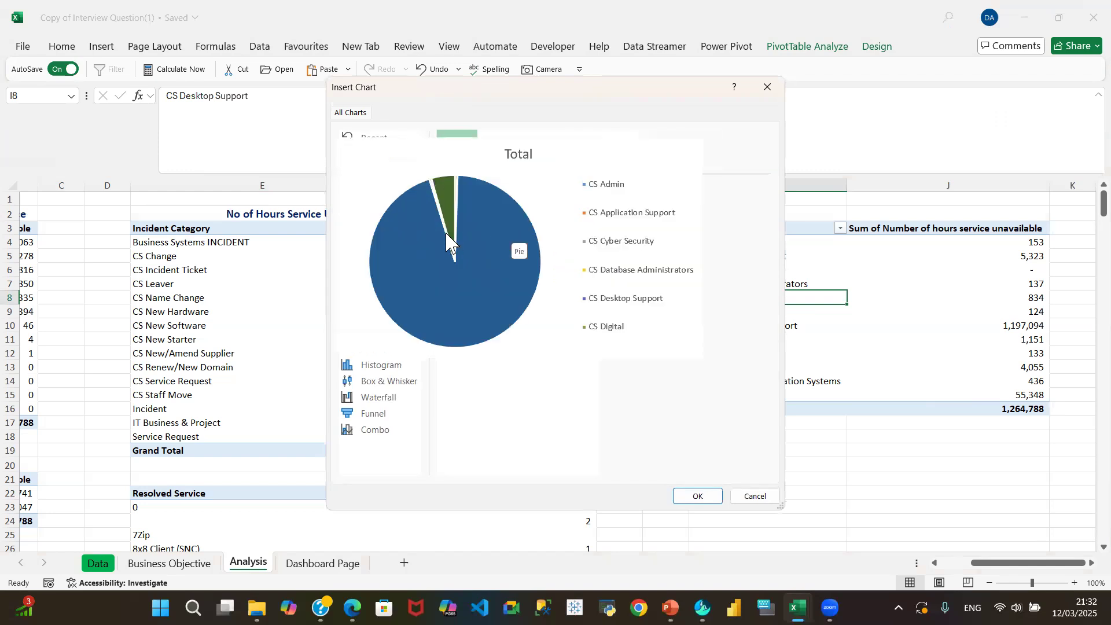
pyautogui.click(776, 93)
# Look over the team names in the Resolution Team pivot table and check the pie chart preview again without inserting it
pyautogui.click(725, 256)
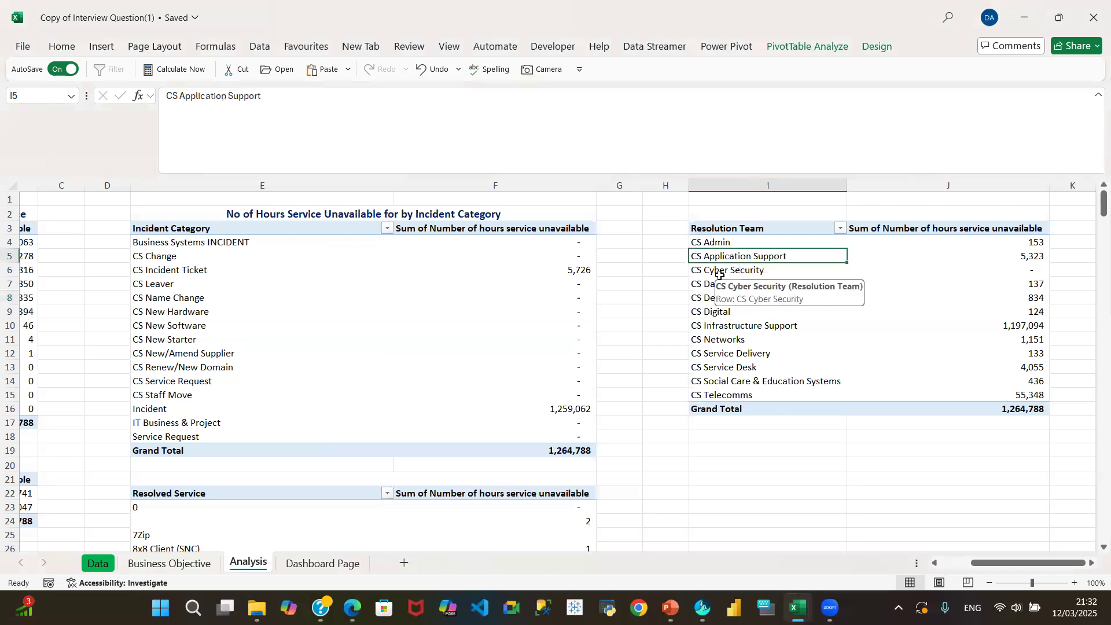
pyautogui.click(720, 242)
pyautogui.click(720, 255)
pyautogui.click(732, 297)
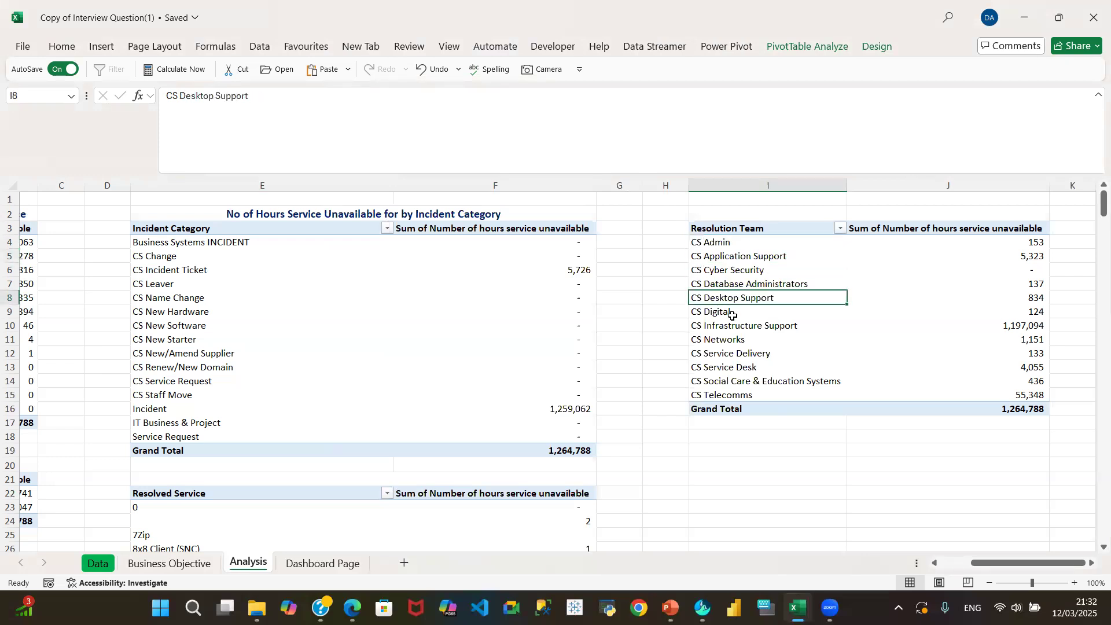
pyautogui.click(723, 242)
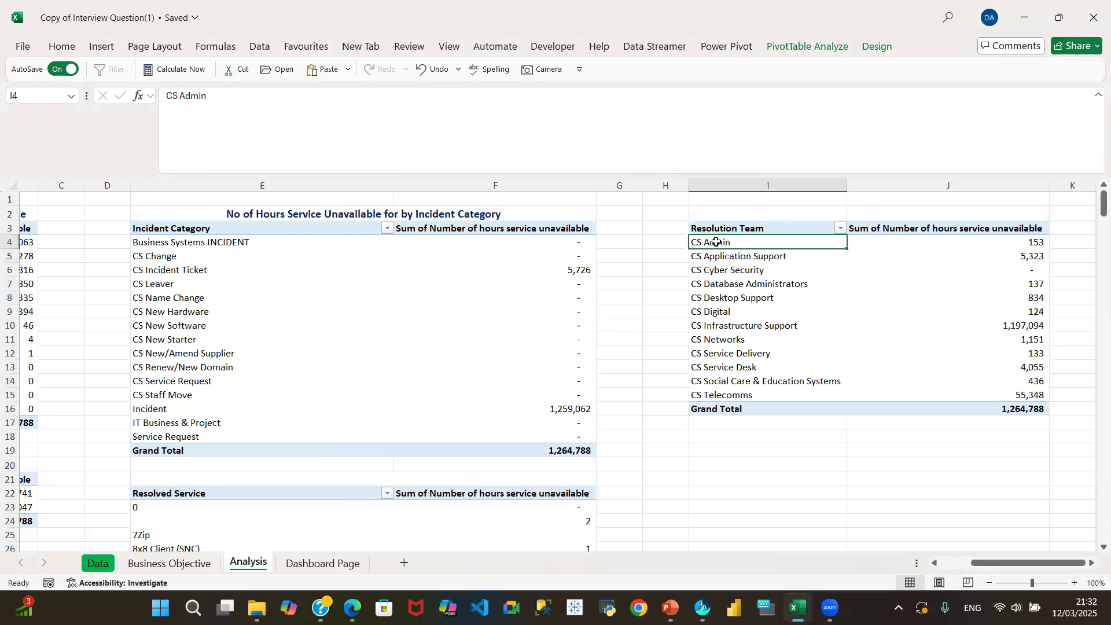
pyautogui.click(740, 312)
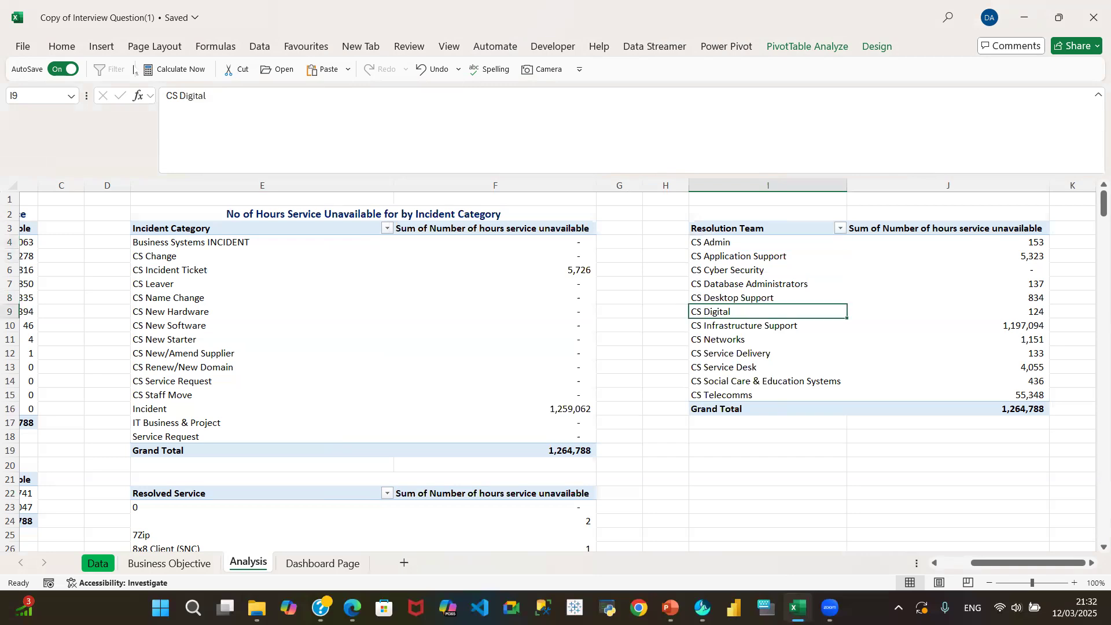
pyautogui.click(102, 47)
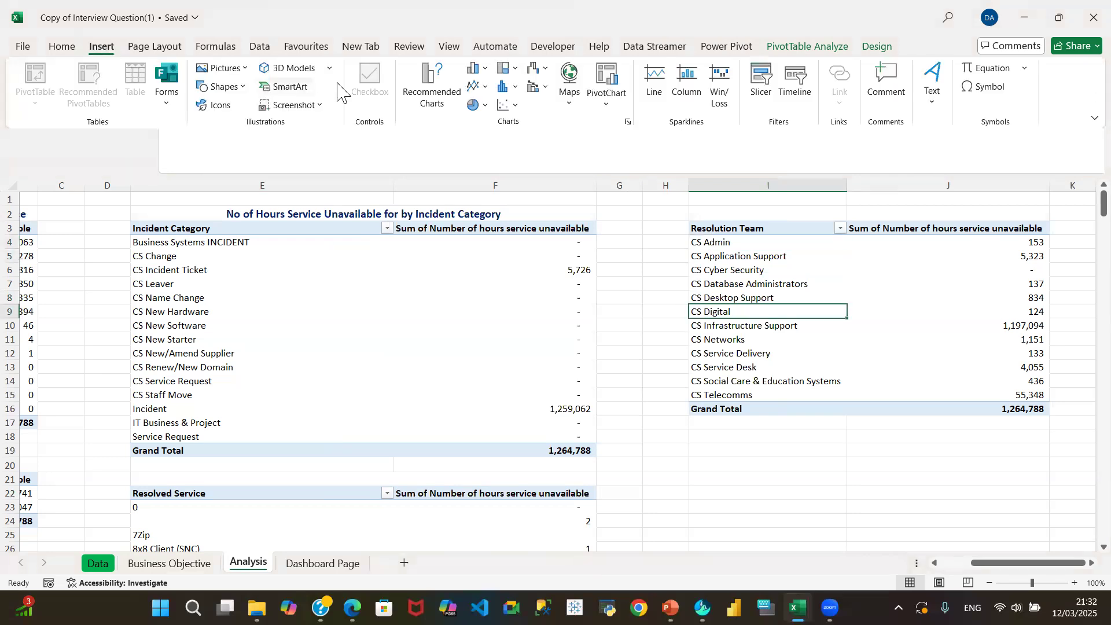
pyautogui.click(430, 98)
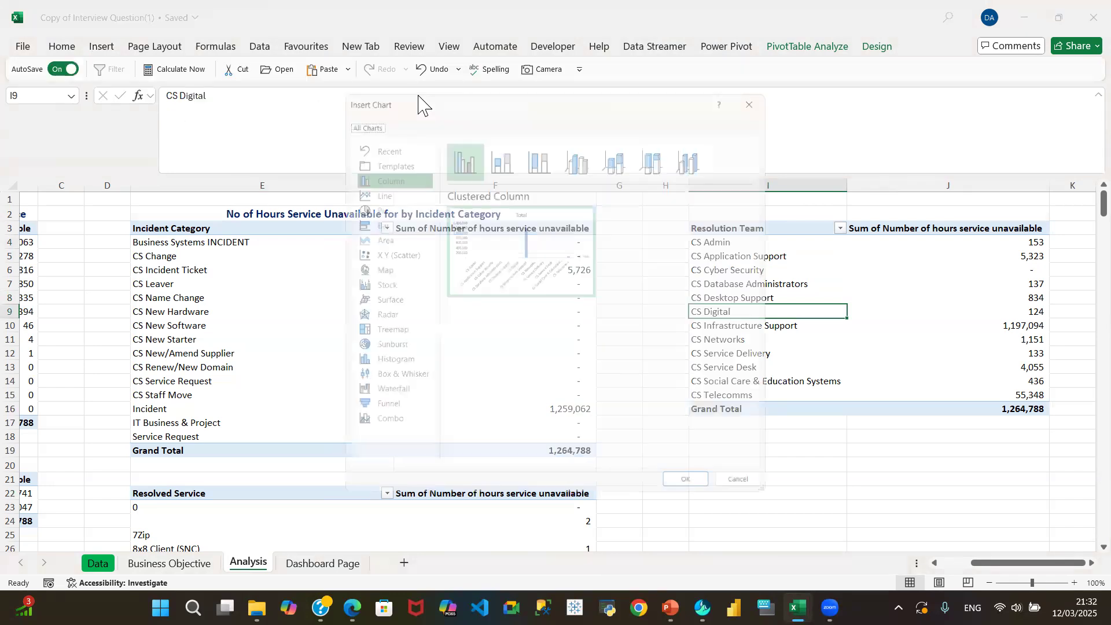
pyautogui.click(368, 203)
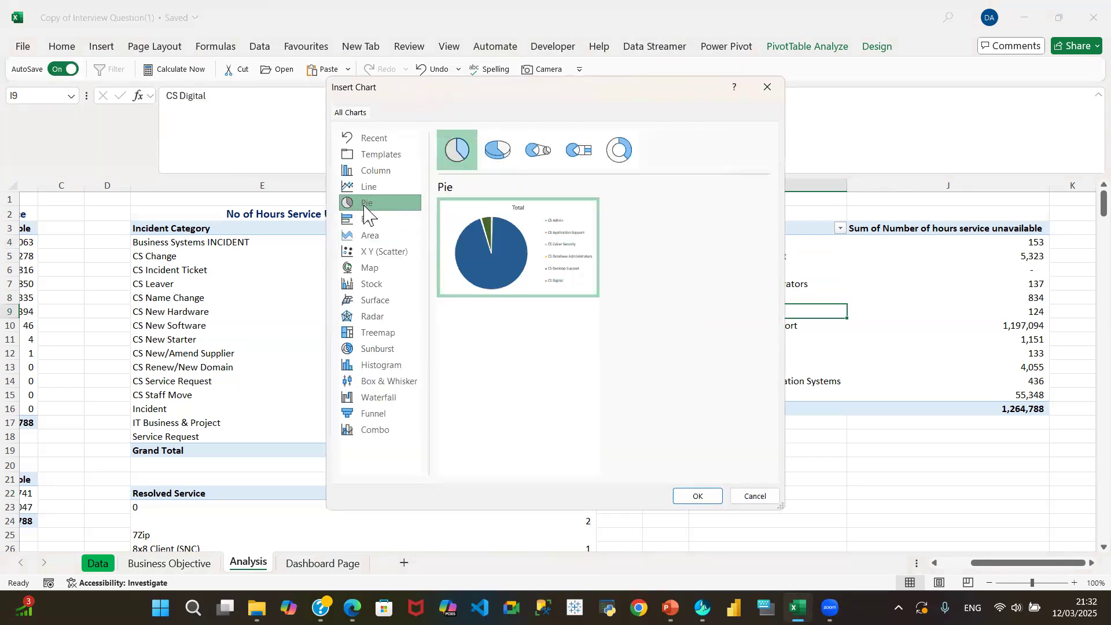
pyautogui.moveTo(512, 238)
pyautogui.click(768, 87)
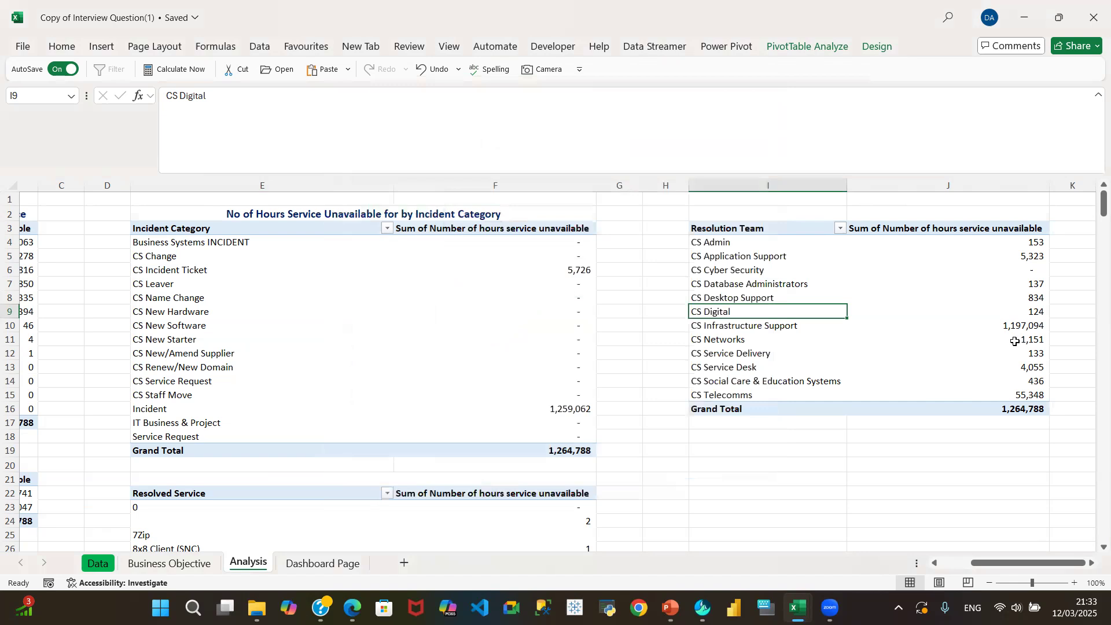
# Examine the unavailable hours of CS Infrastructure Support and CS Telecomms in the Resolution Team pivot table
pyautogui.click(504, 326)
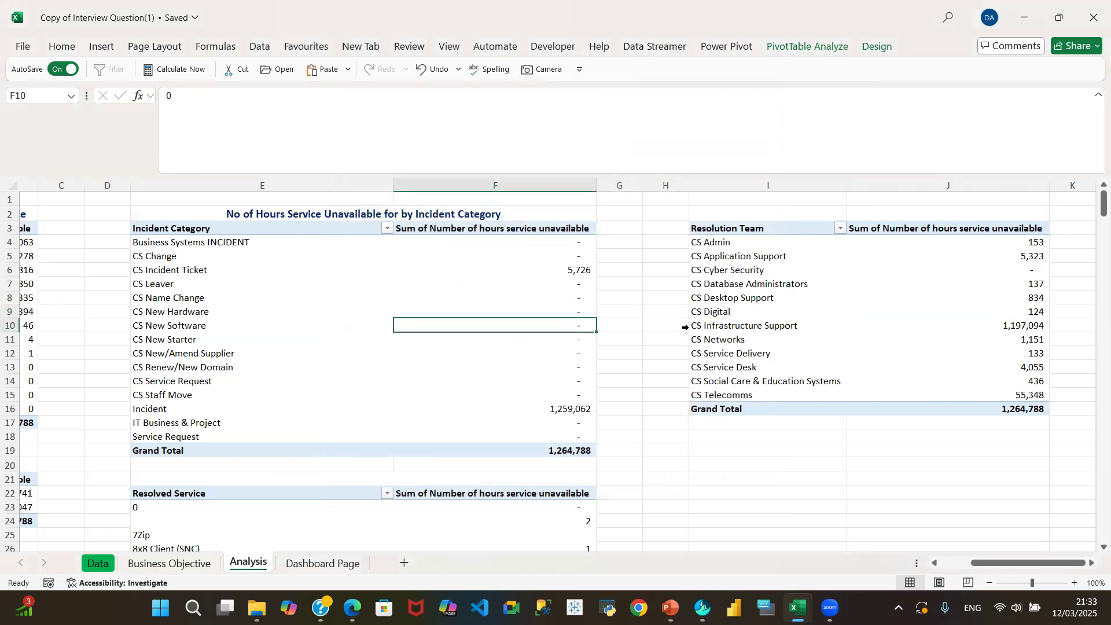
pyautogui.click(9, 325)
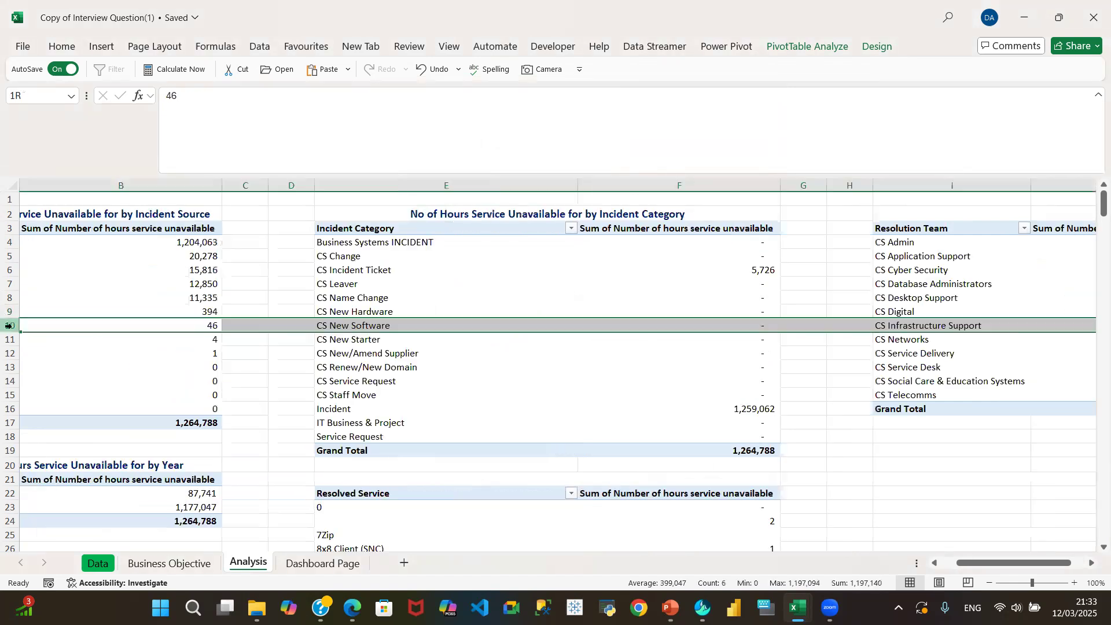
pyautogui.moveTo(966, 564); pyautogui.dragTo(1093, 572)
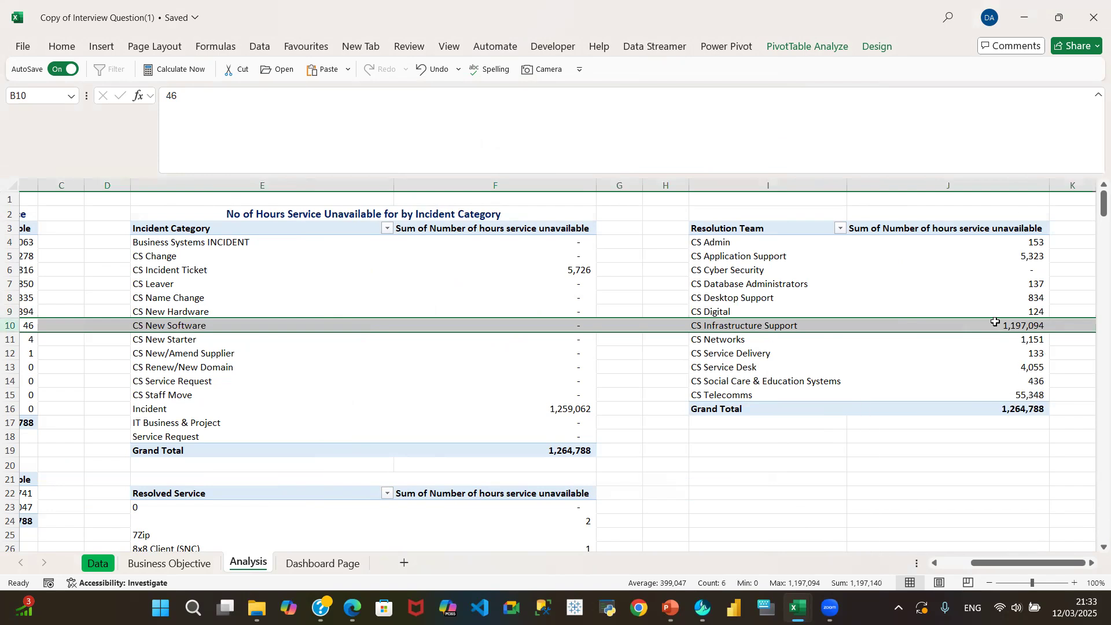
pyautogui.moveTo(1008, 326)
pyautogui.click(1027, 395)
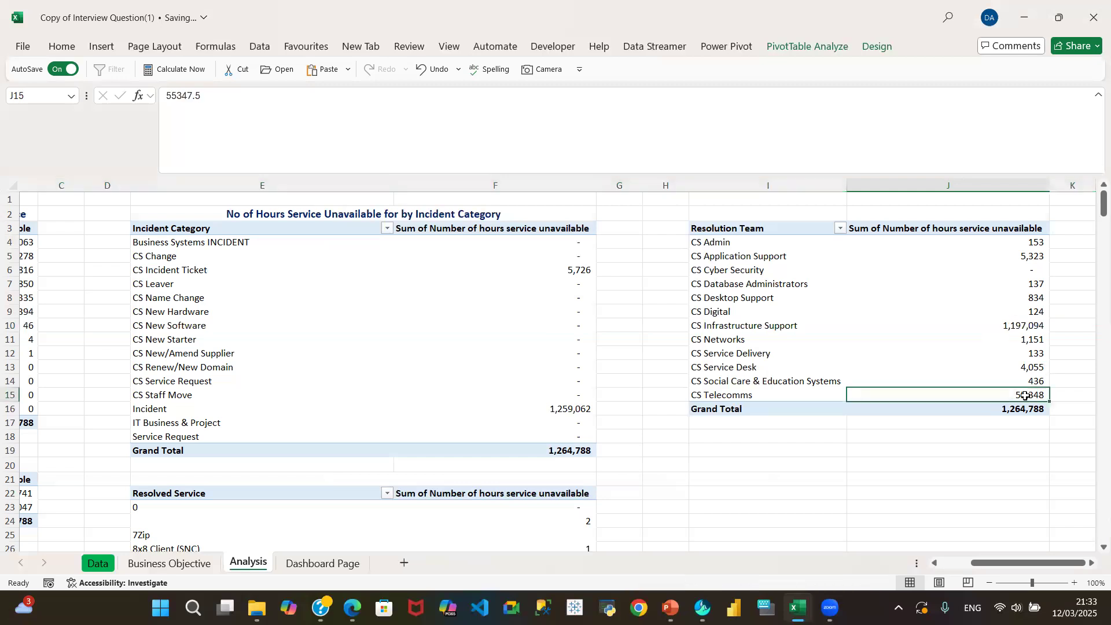
pyautogui.click(1021, 325)
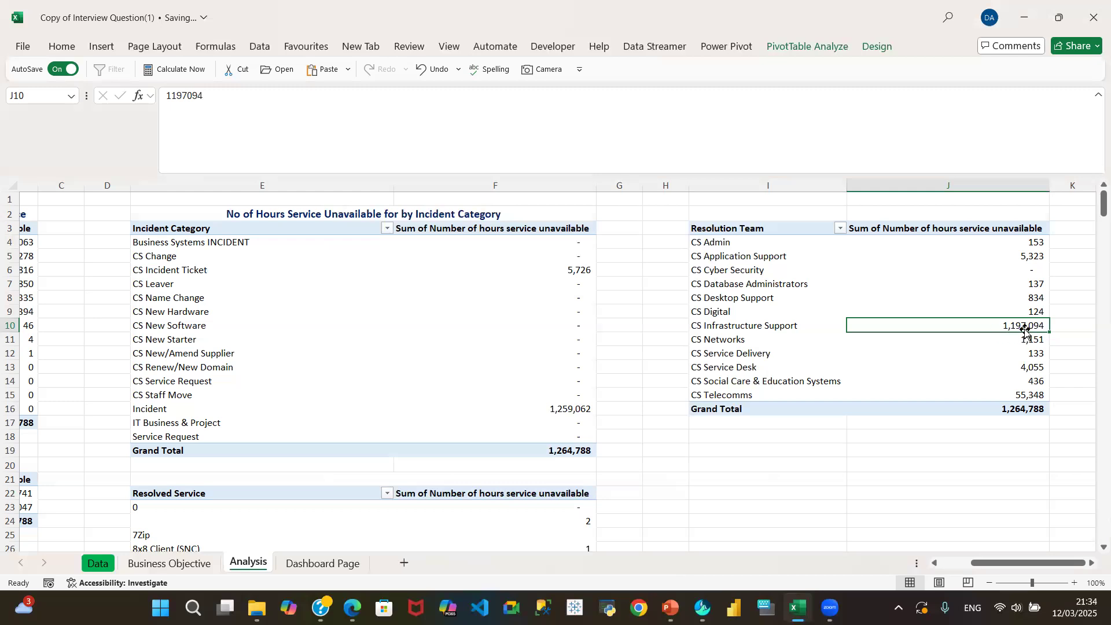
pyautogui.moveTo(1017, 325)
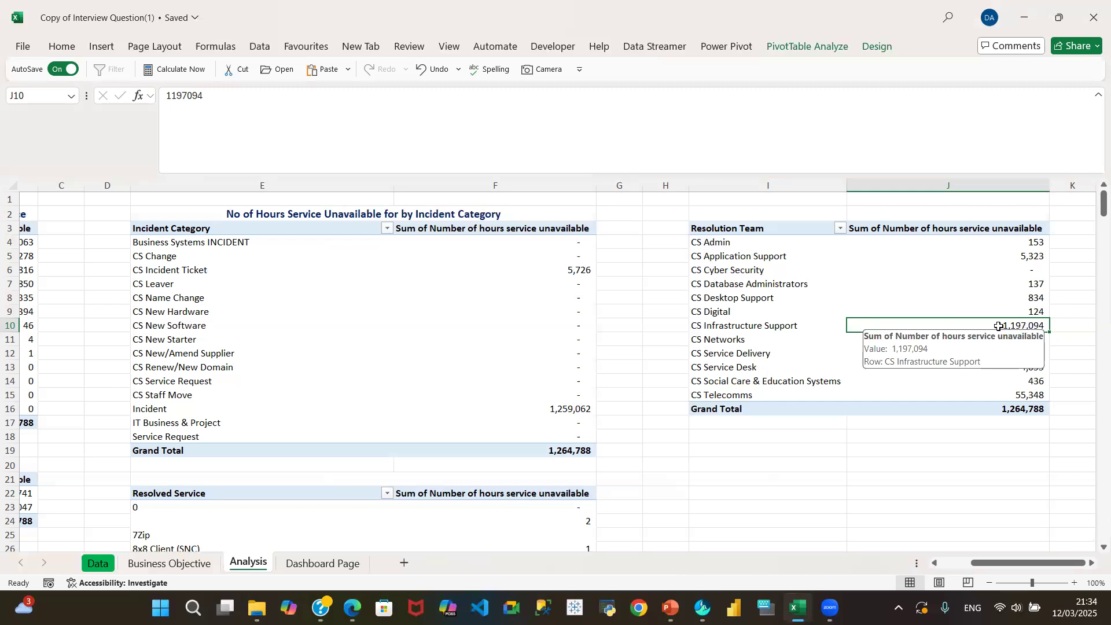
pyautogui.click(1023, 342)
pyautogui.click(1023, 325)
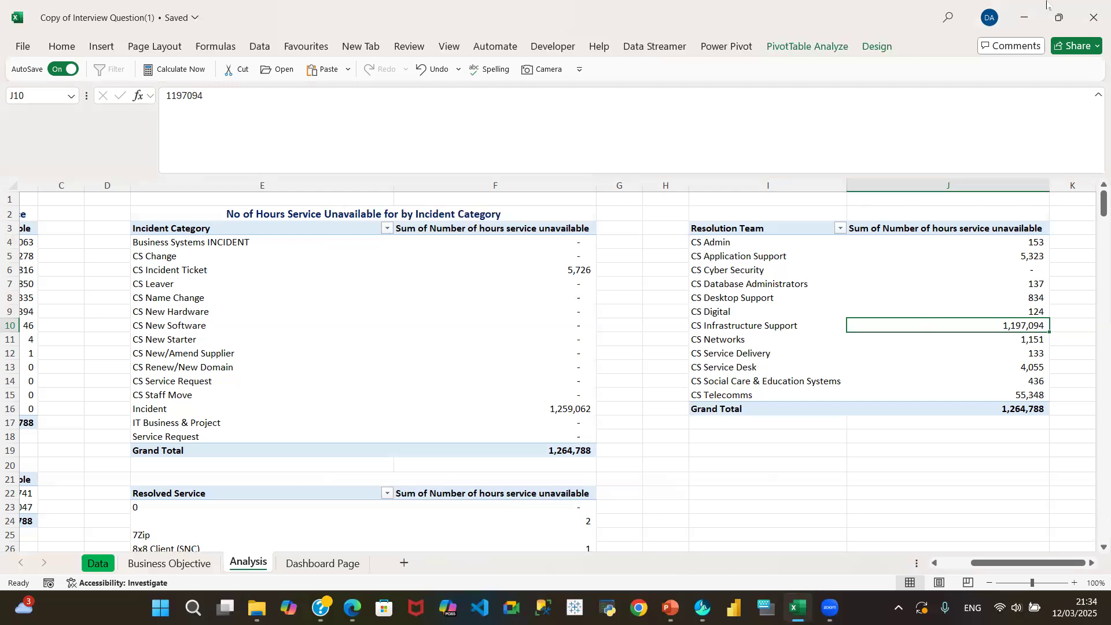
# Preview a clustered column chart of the Resolution Team pivot table without inserting it
pyautogui.click(102, 47)
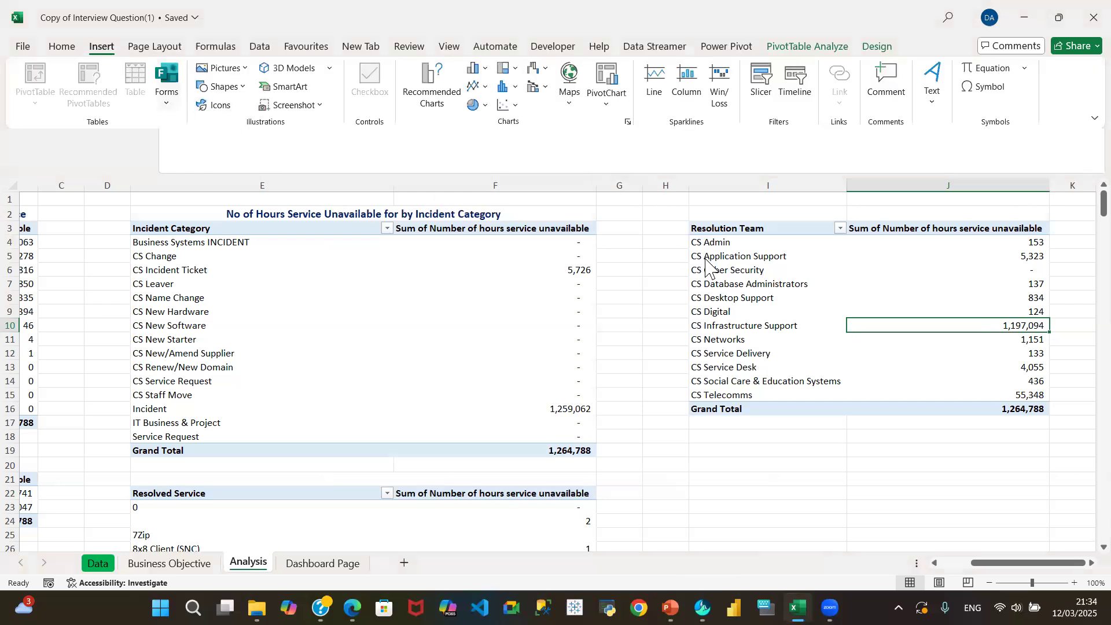
pyautogui.click(431, 93)
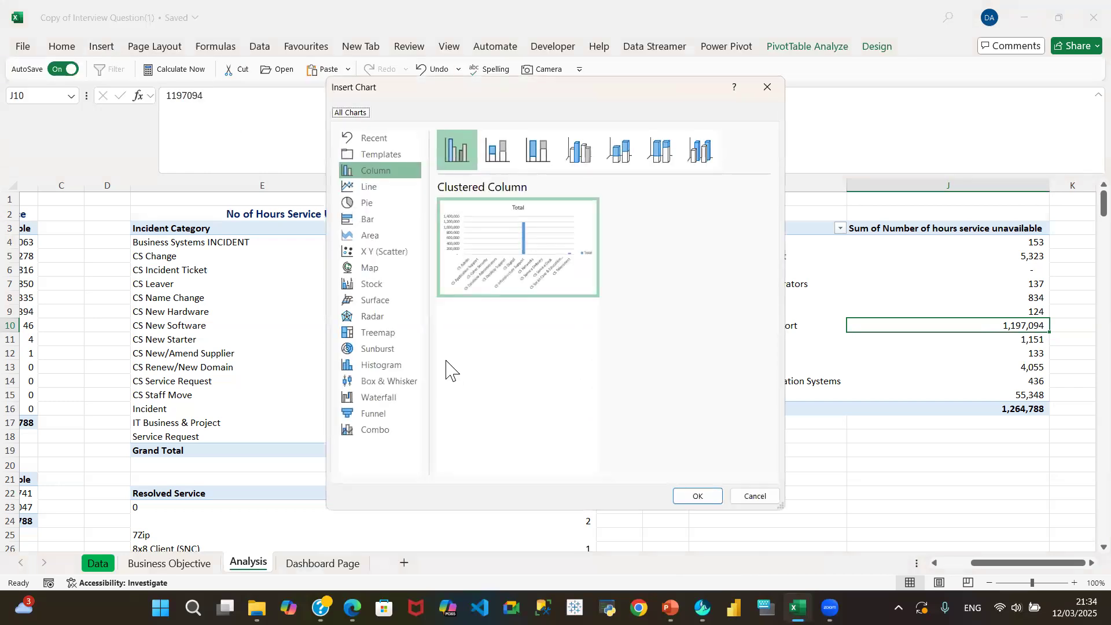
pyautogui.moveTo(511, 253)
pyautogui.click(755, 496)
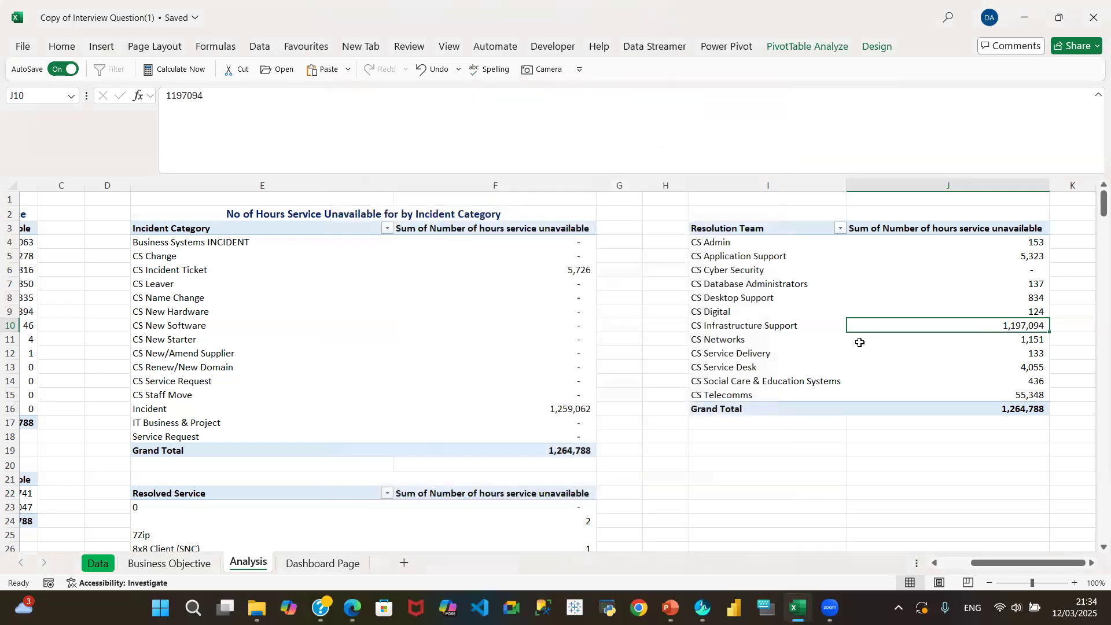
# Show the PivotTable field list for the Resolution Team pivot table and bring its values column into view
pyautogui.moveTo(854, 271); pyautogui.dragTo(903, 285)
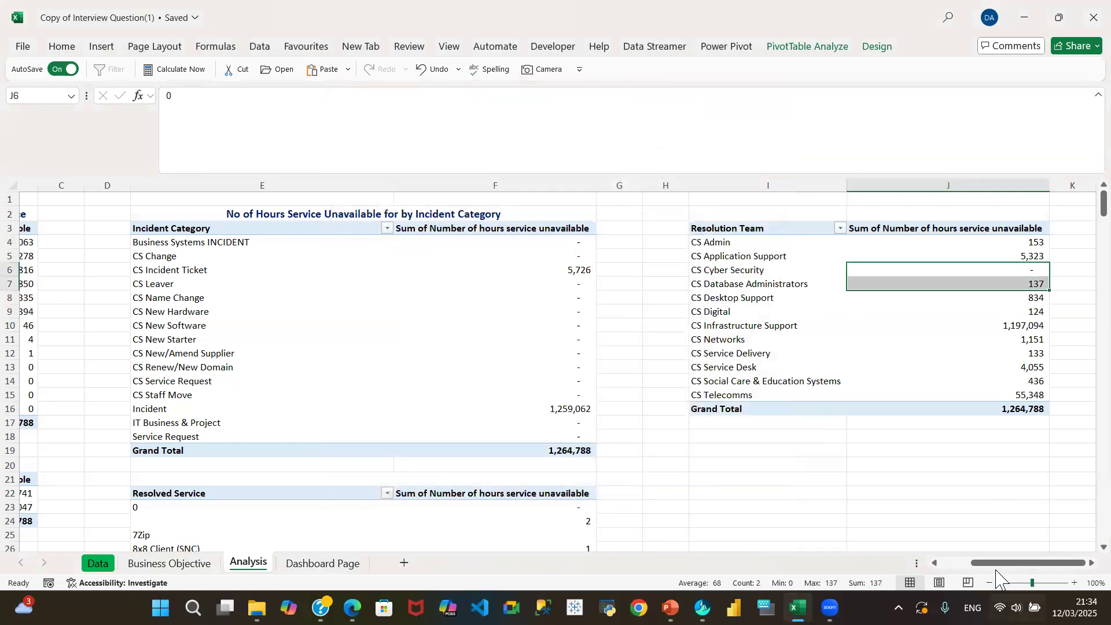
pyautogui.click(810, 297)
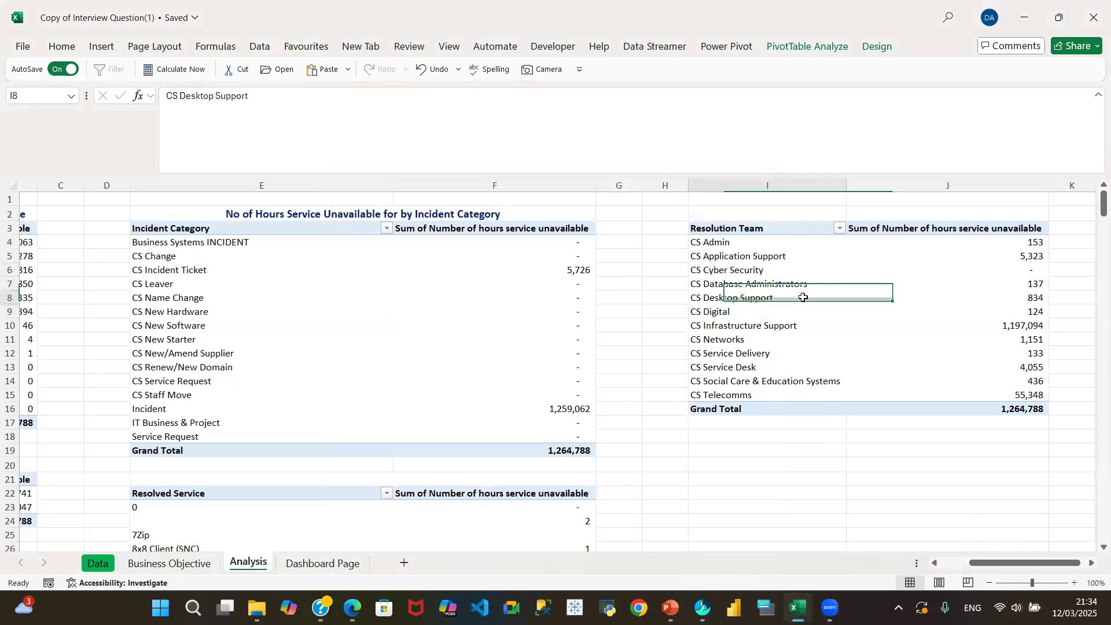
pyautogui.click(709, 271)
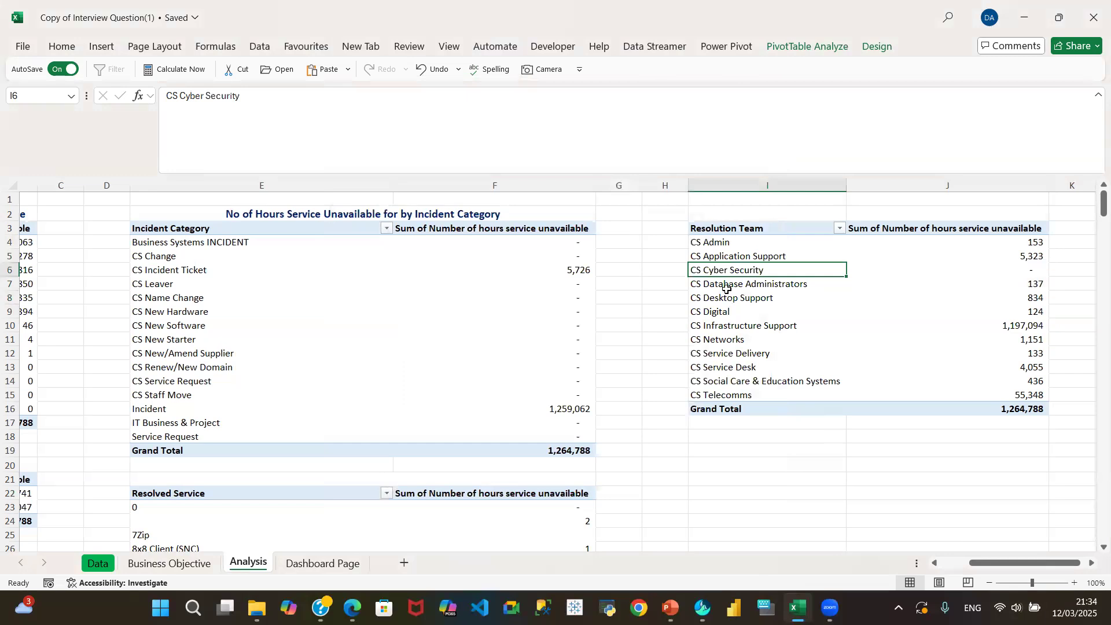
pyautogui.click(727, 288)
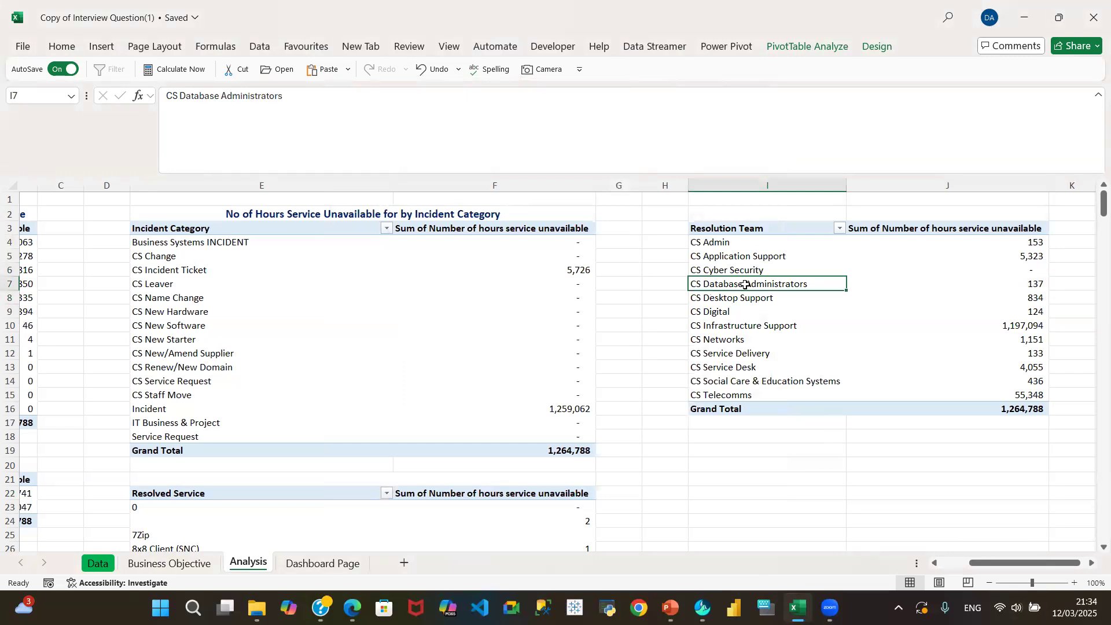
pyautogui.rightClick(747, 285)
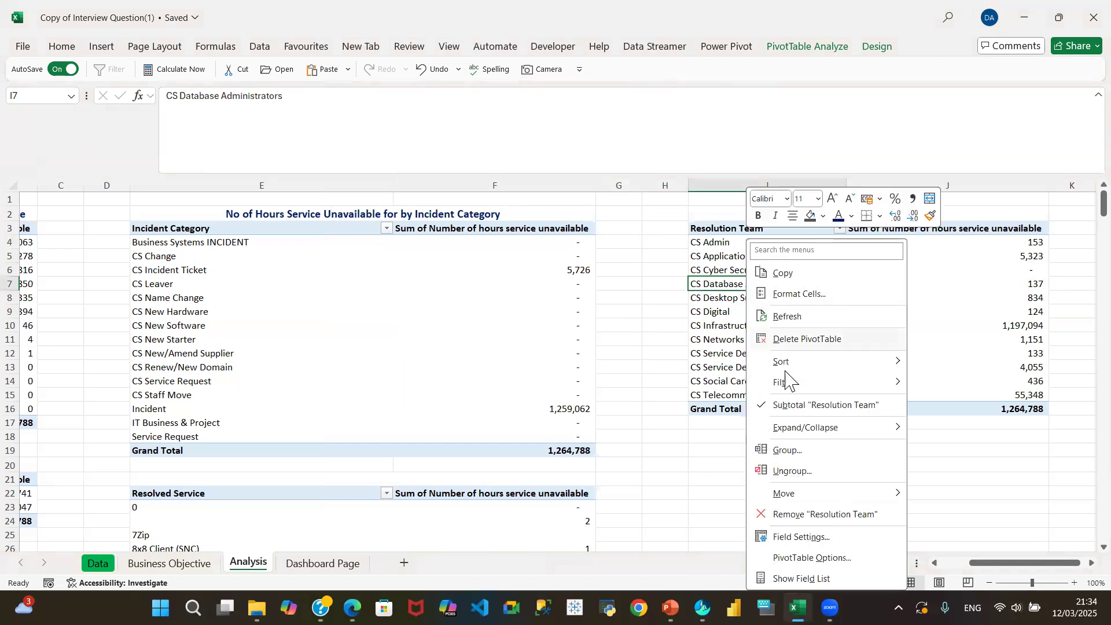
pyautogui.click(816, 579)
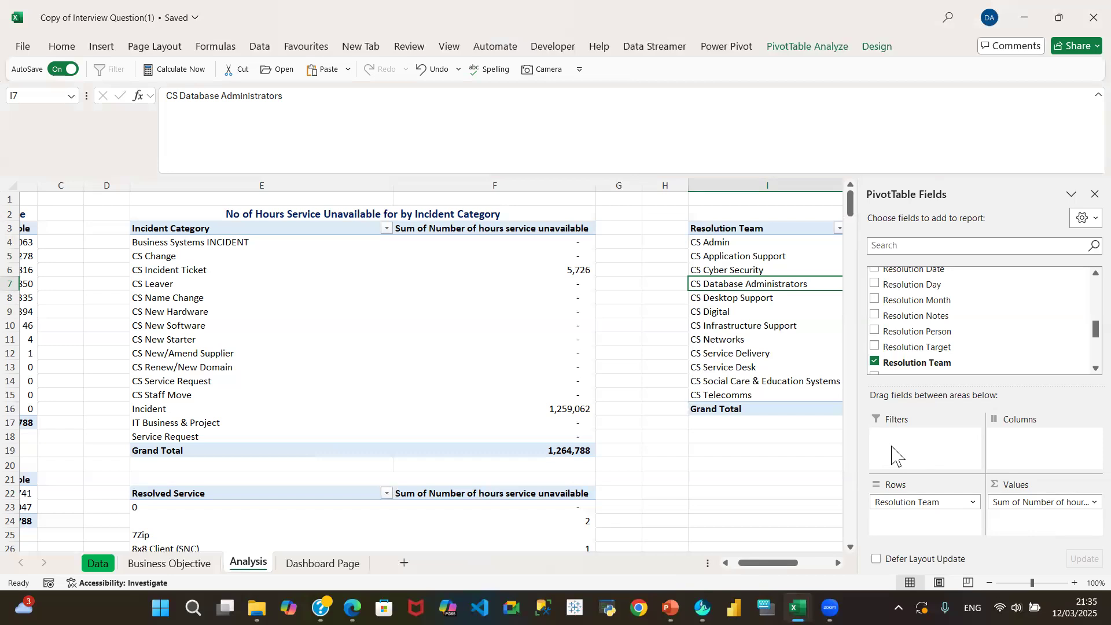
pyautogui.moveTo(779, 566); pyautogui.dragTo(813, 566)
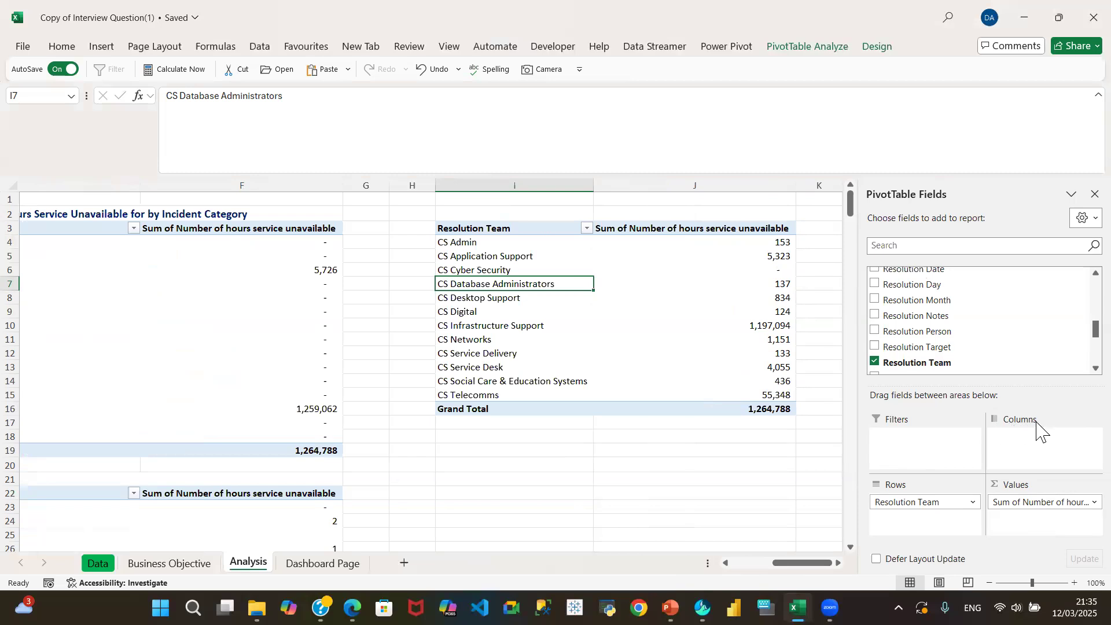
# Add Years (Logged On) to the columns of the Resolution Team pivot table and look over the hours split by year
pyautogui.scroll(-2, 1075, 348)
pyautogui.scroll(-2, 1076, 349)
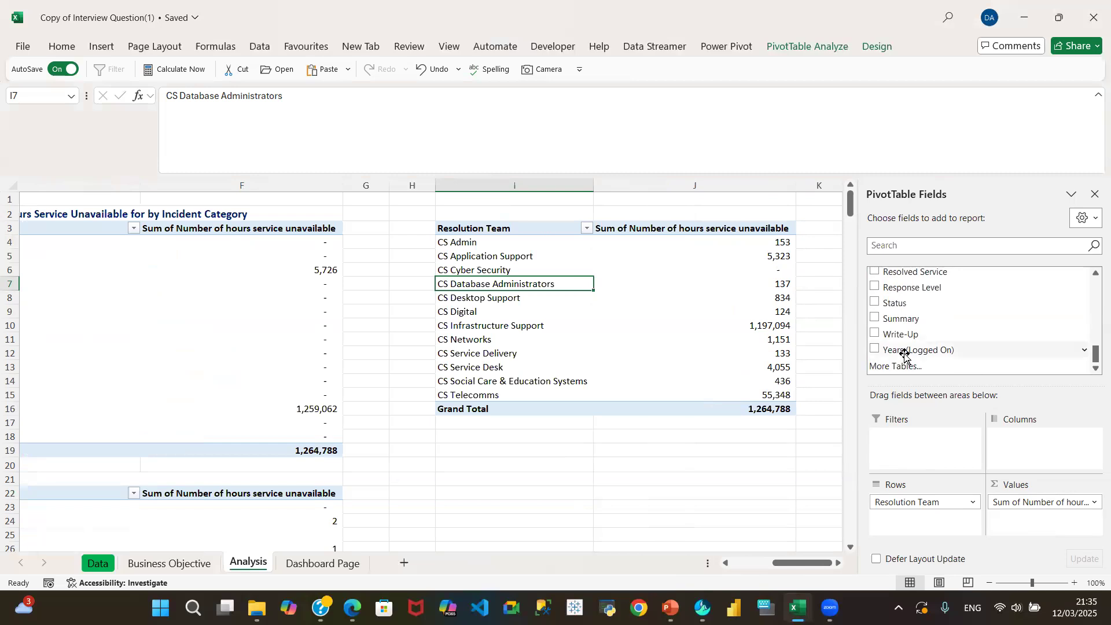
pyautogui.moveTo(905, 351); pyautogui.dragTo(1040, 443)
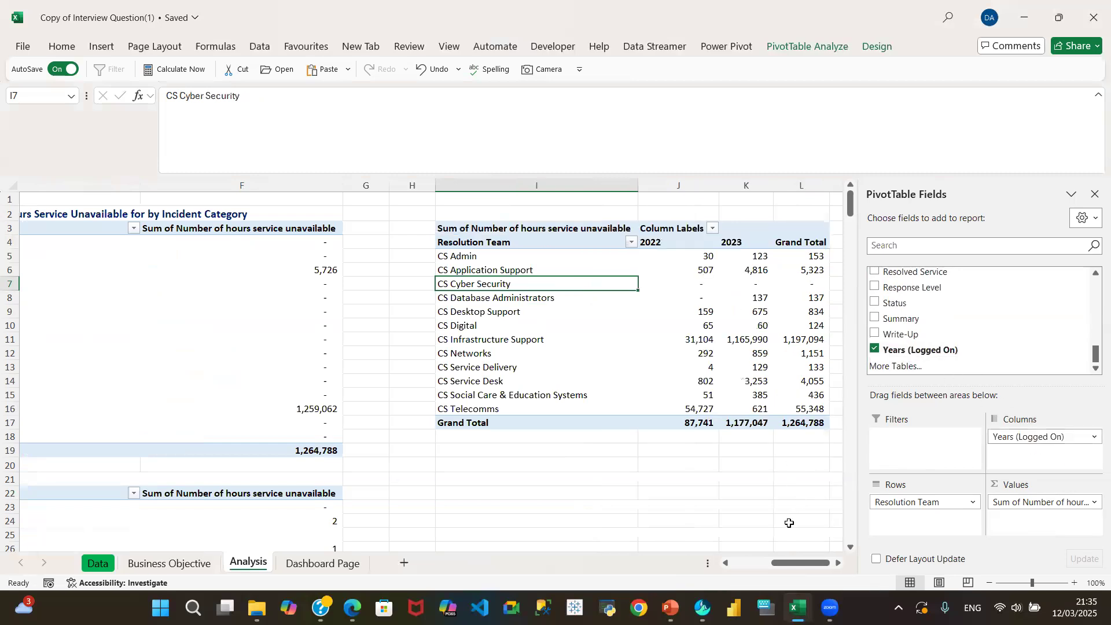
pyautogui.moveTo(784, 565); pyautogui.dragTo(816, 570)
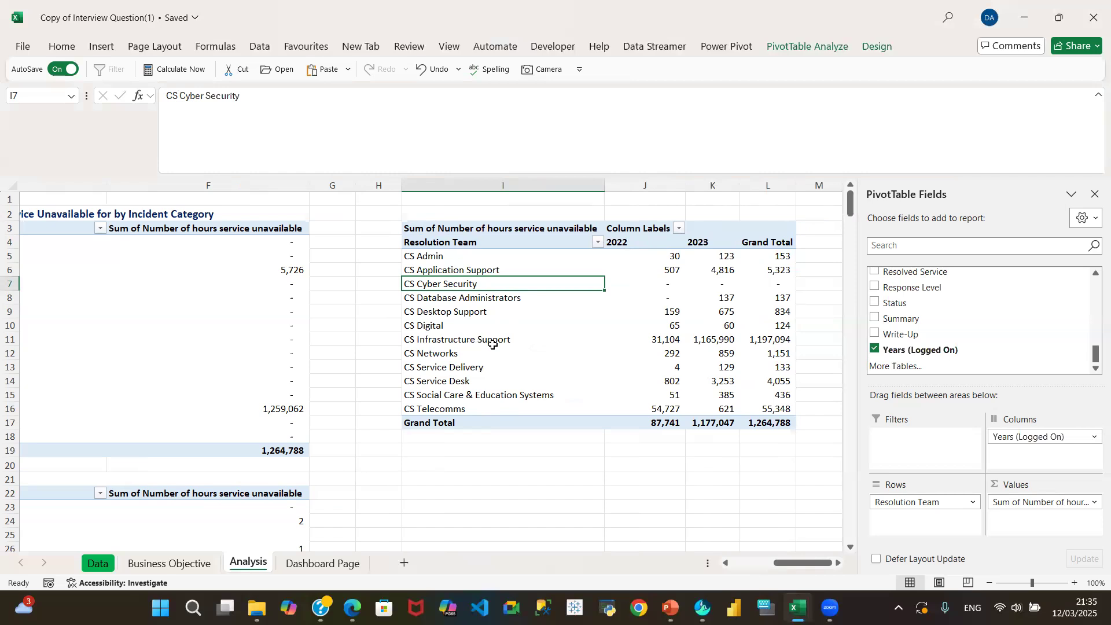
pyautogui.moveTo(668, 348)
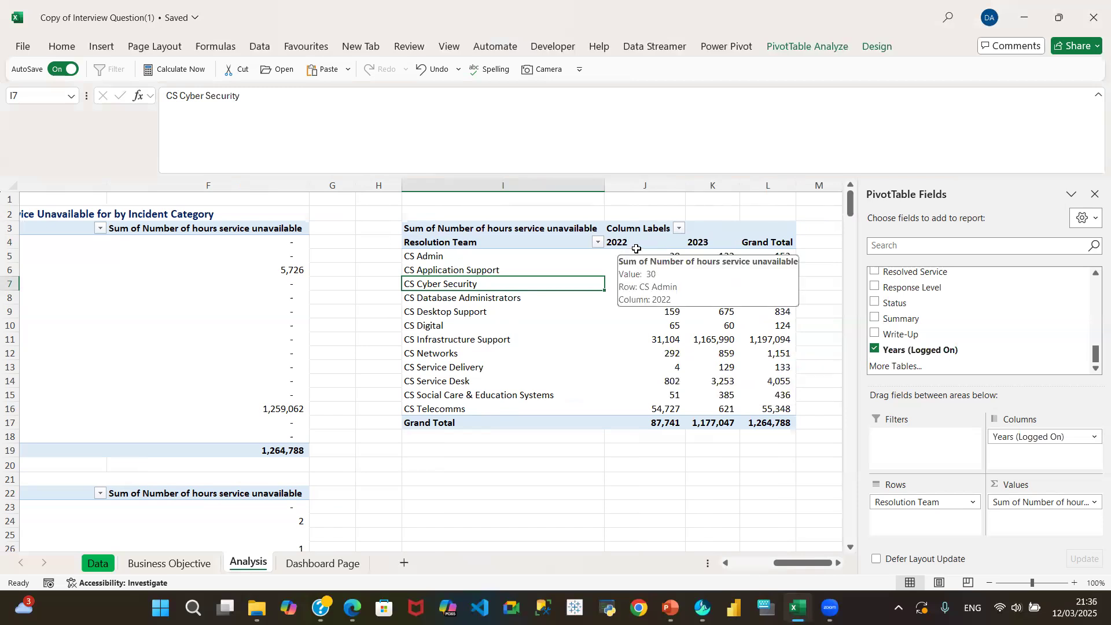
pyautogui.moveTo(720, 353)
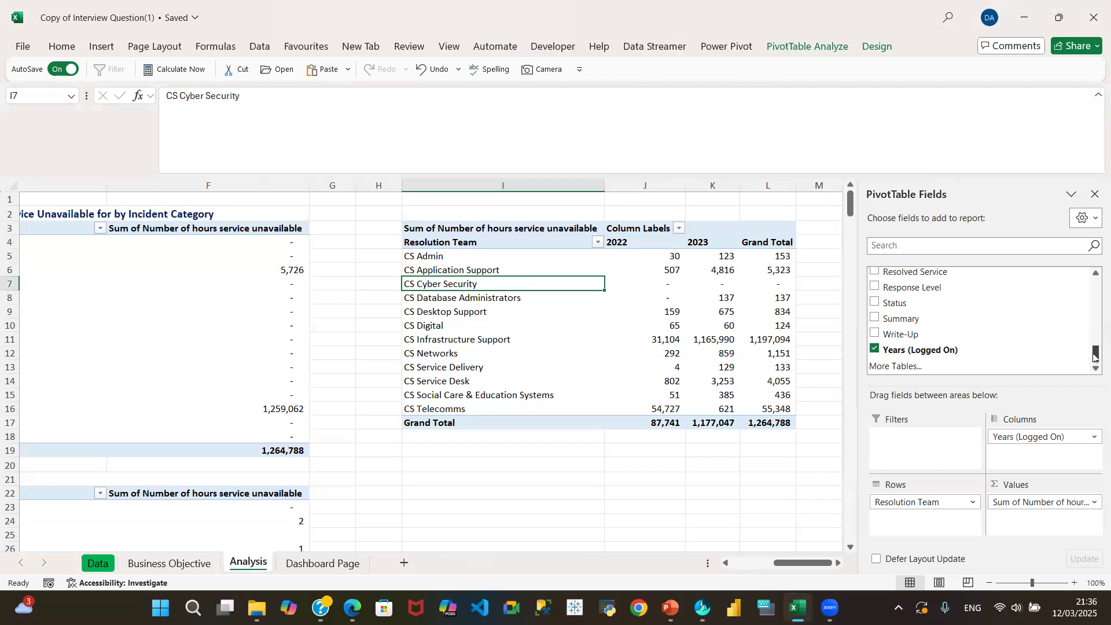
# Look through the Data sheet's columns from ID across to Logged Week
pyautogui.moveTo(1095, 352); pyautogui.dragTo(1095, 322)
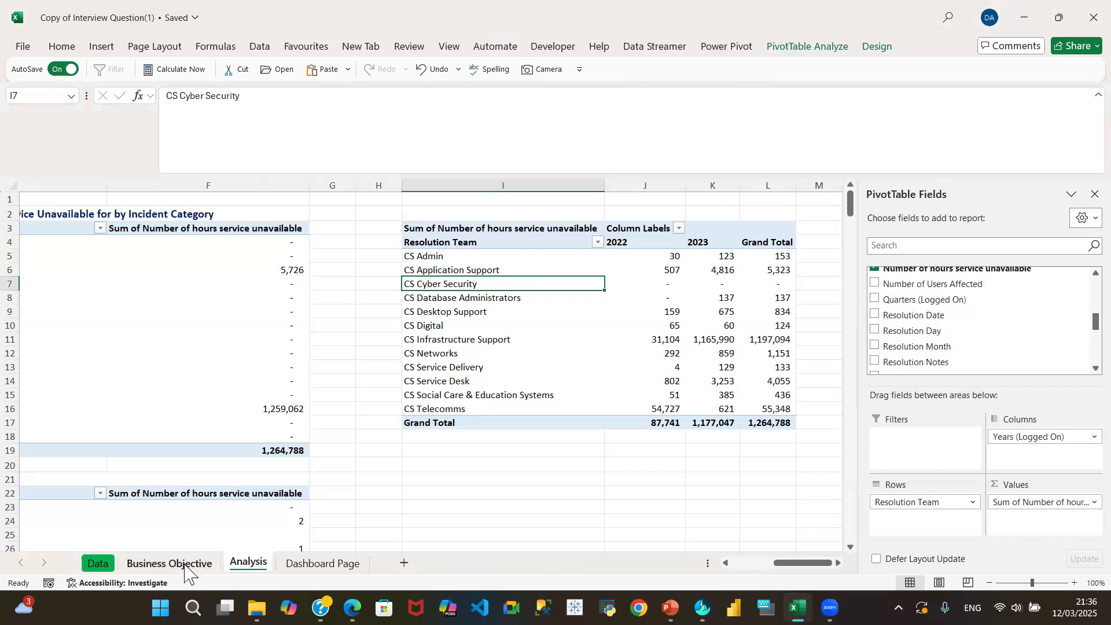
pyautogui.click(99, 564)
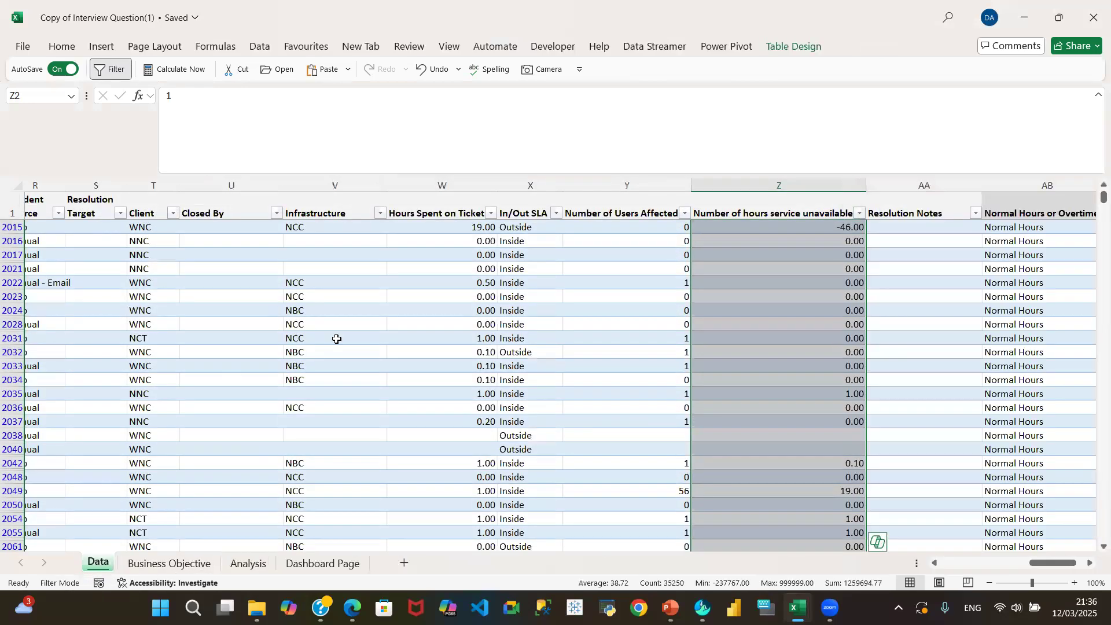
pyautogui.moveTo(1045, 564); pyautogui.dragTo(919, 582)
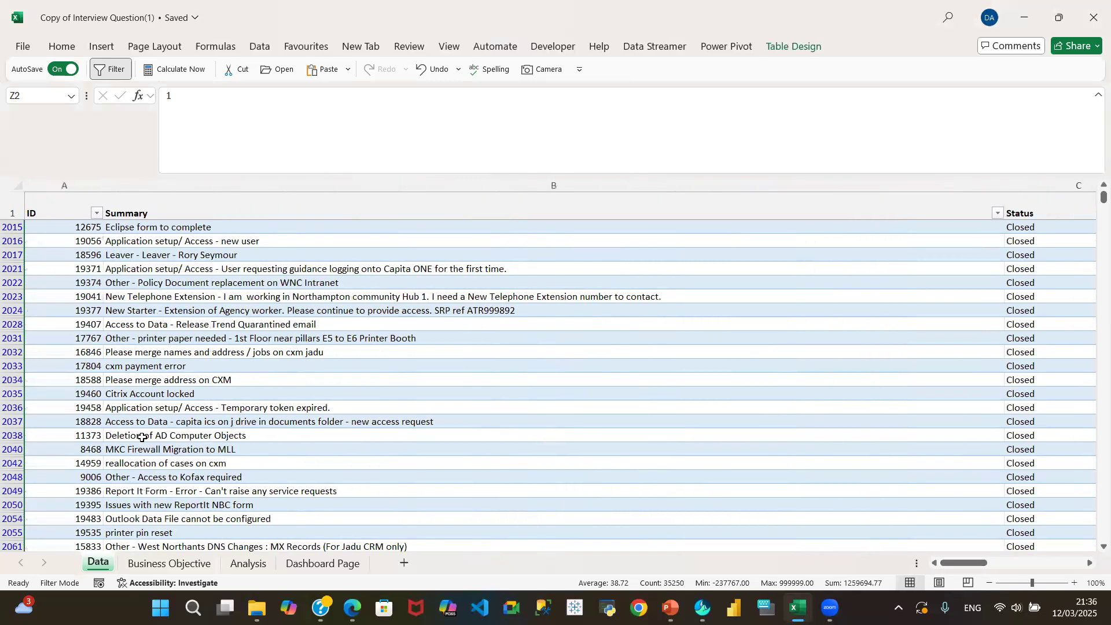
pyautogui.moveTo(969, 567); pyautogui.dragTo(999, 573)
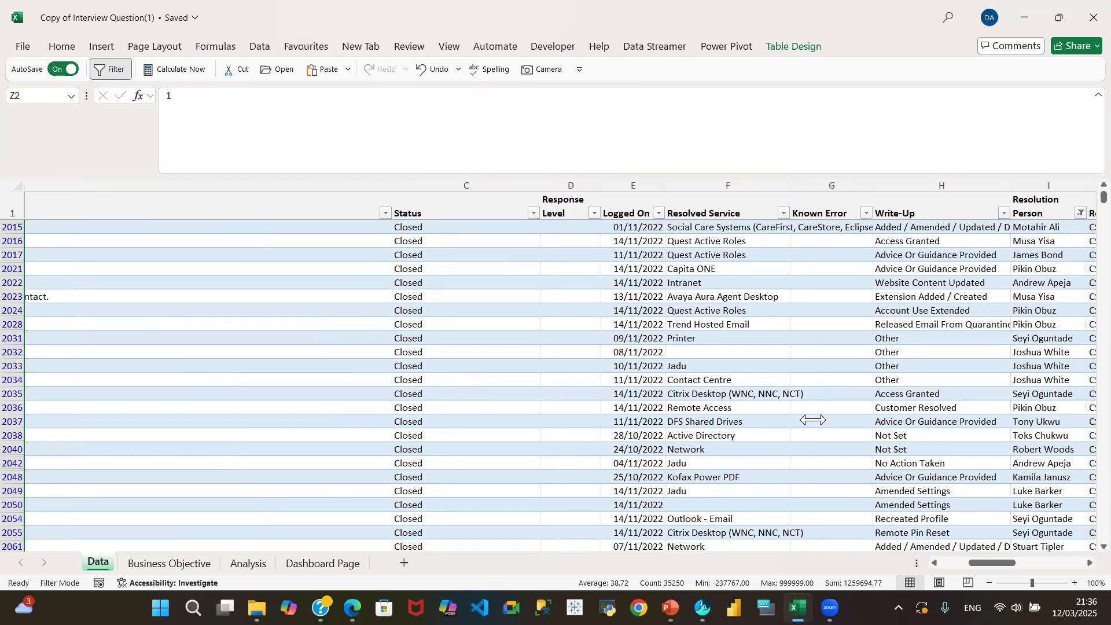
pyautogui.moveTo(992, 565); pyautogui.dragTo(1019, 578)
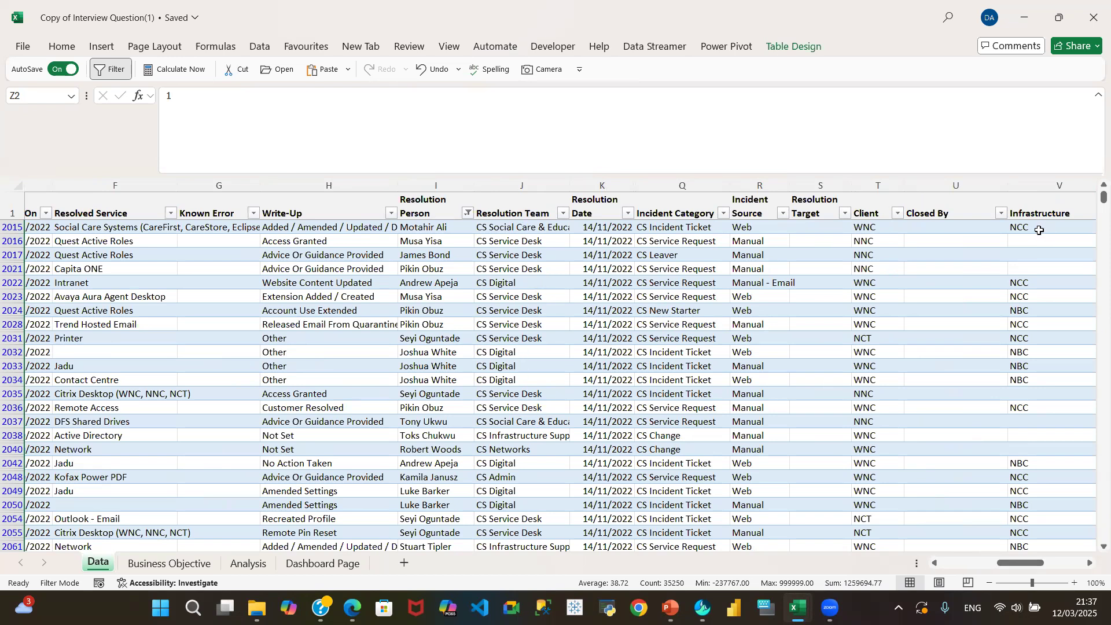
pyautogui.moveTo(1024, 566); pyautogui.dragTo(1062, 565)
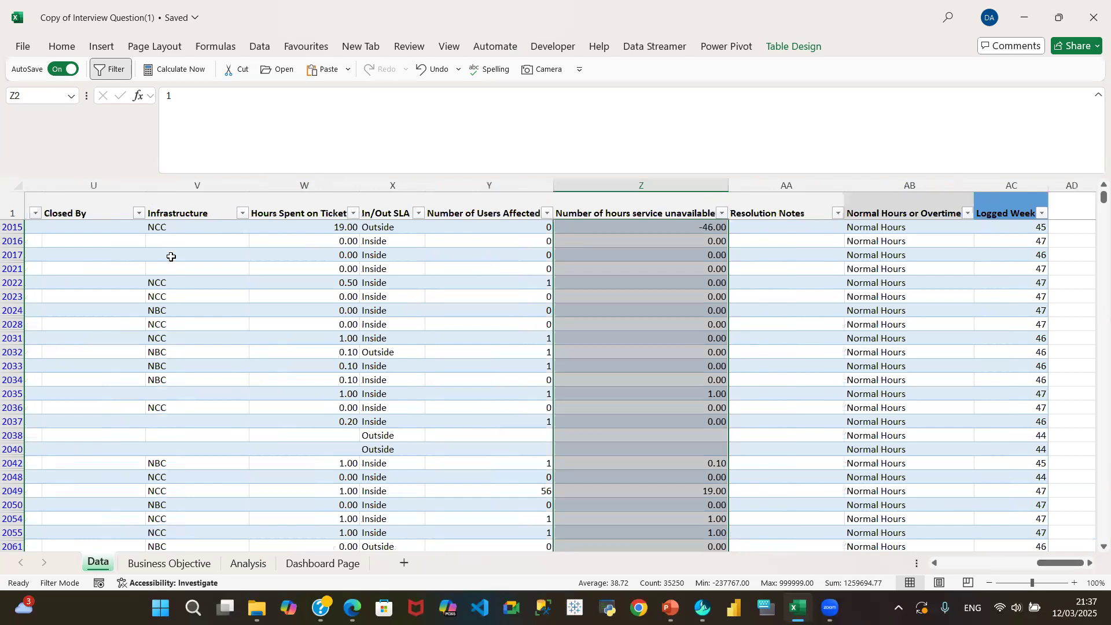
# Examine the blank cells in the Infrastructure column of the Data sheet, around rows 2016 and 2017
pyautogui.click(181, 240)
pyautogui.click(181, 254)
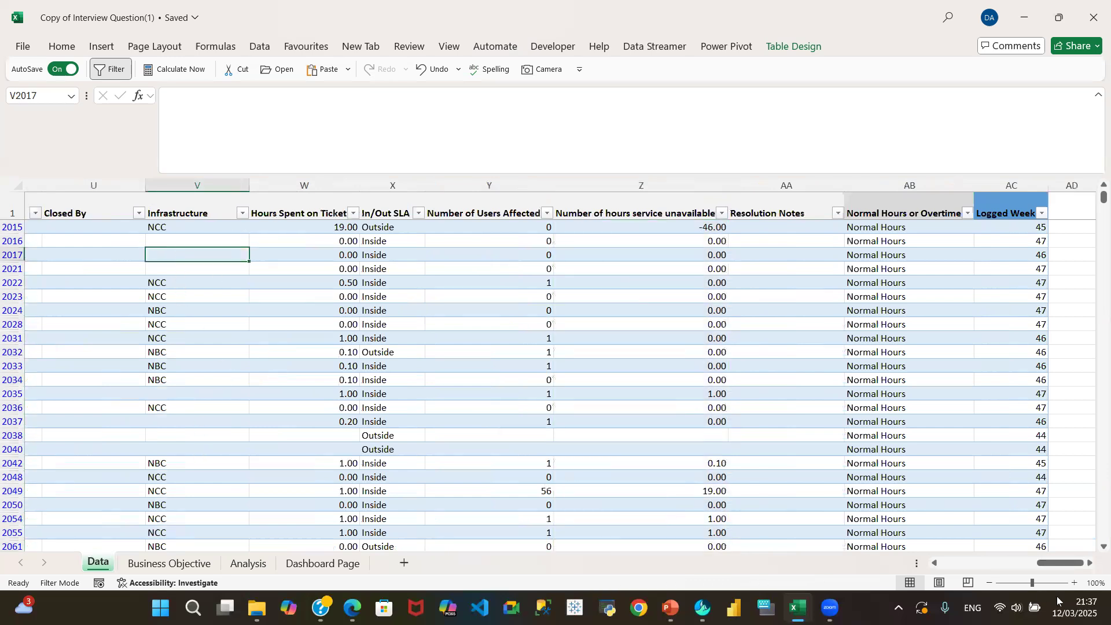
pyautogui.moveTo(1055, 571)
pyautogui.mouseDown()
pyautogui.moveTo(1042, 569)
pyautogui.moveTo(1052, 569)
pyautogui.mouseUp()
pyautogui.click(252, 243)
pyautogui.click(256, 252)
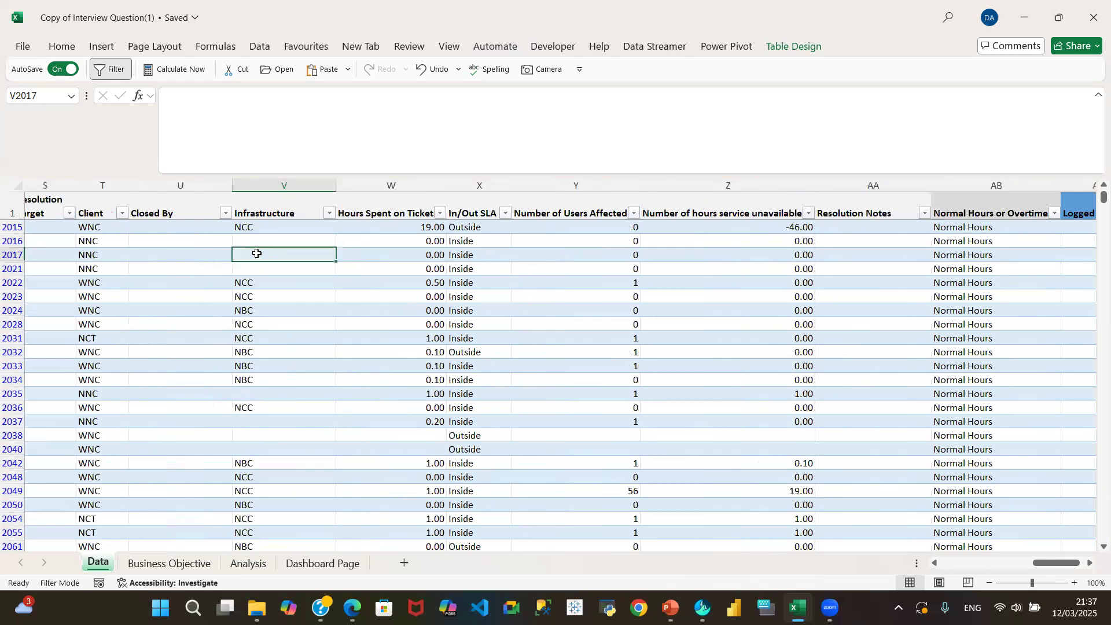
pyautogui.click(260, 241)
pyautogui.click(257, 255)
pyautogui.click(256, 241)
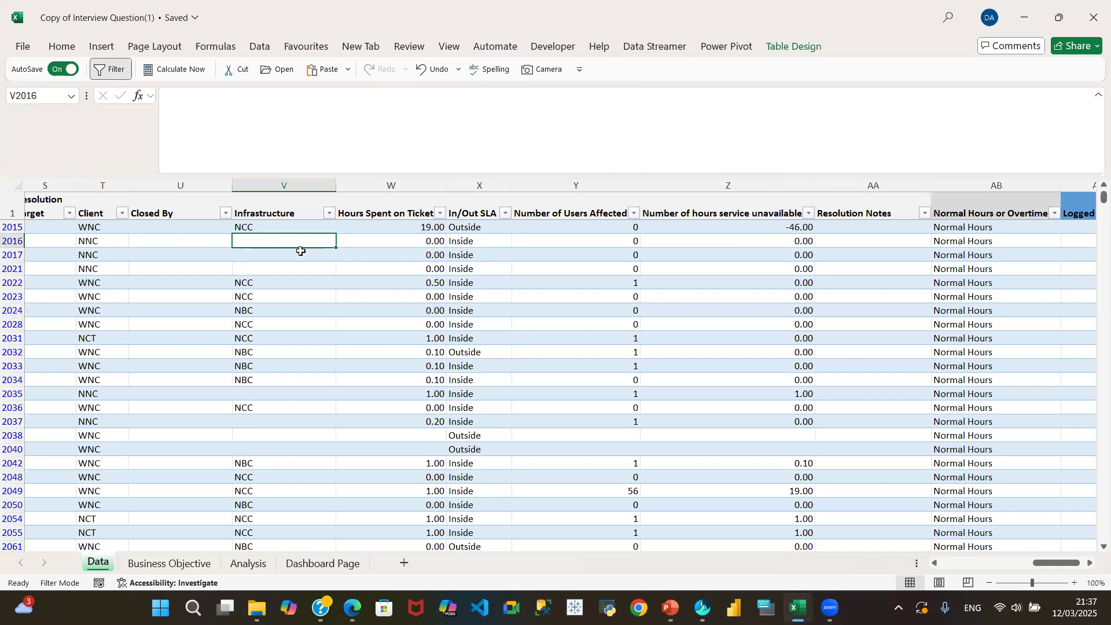
# Try to replace all blank cells in the Data sheet's Infrastructure column with "Unclassified"
pyautogui.hotkey('ctrl', 'h')
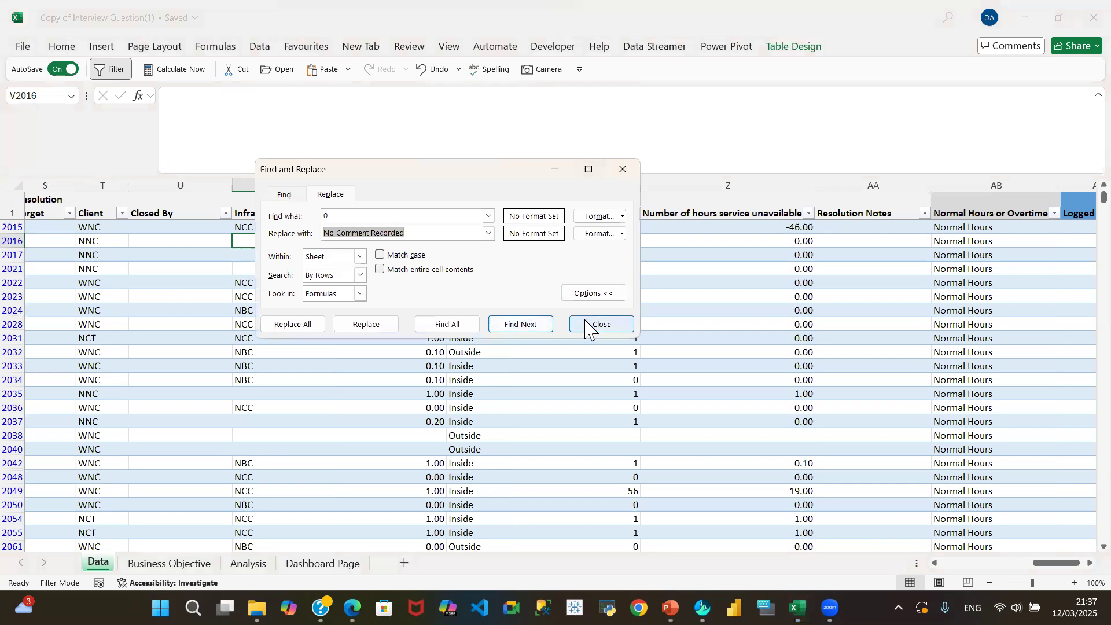
pyautogui.click(602, 324)
pyautogui.click(278, 184)
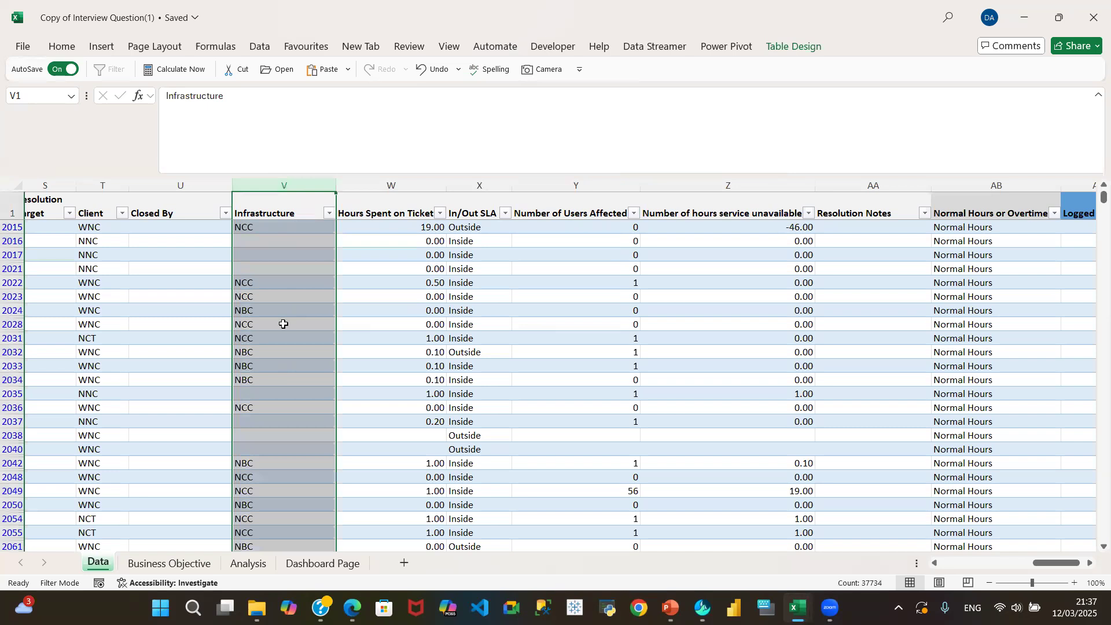
pyautogui.hotkey('ctrl', 'h')
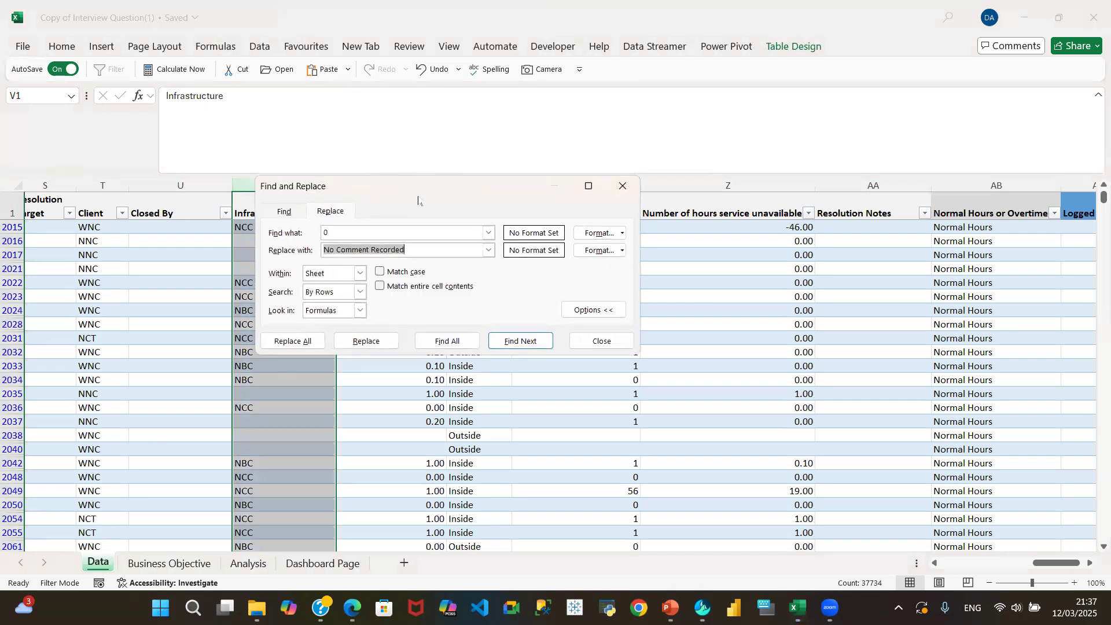
pyautogui.moveTo(421, 202); pyautogui.dragTo(571, 190)
pyautogui.click(485, 222)
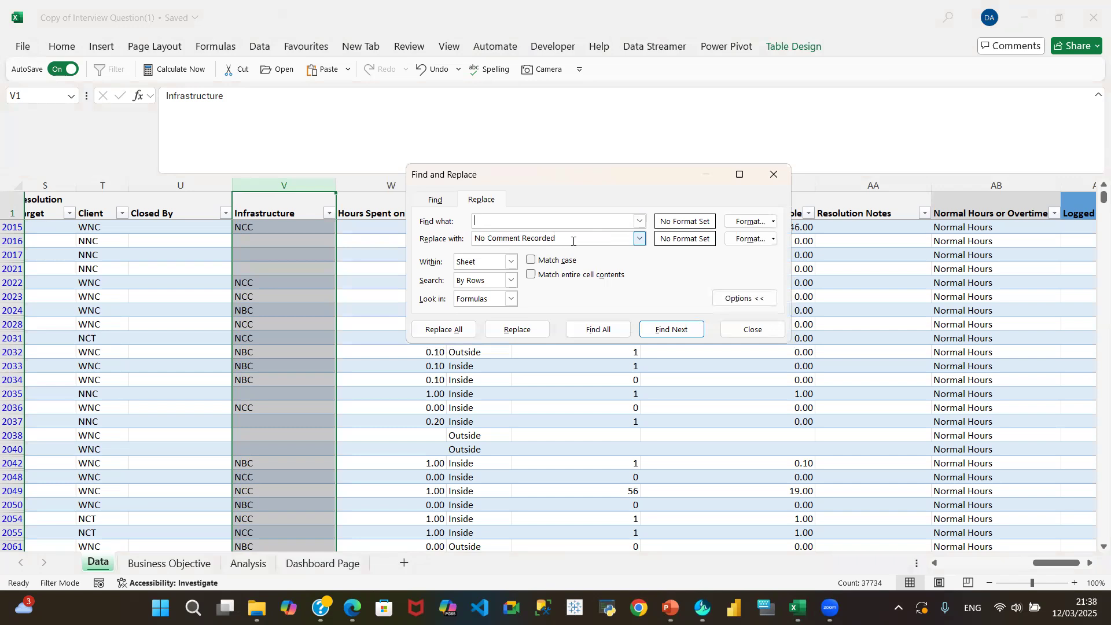
pyautogui.moveTo(563, 241); pyautogui.dragTo(466, 240)
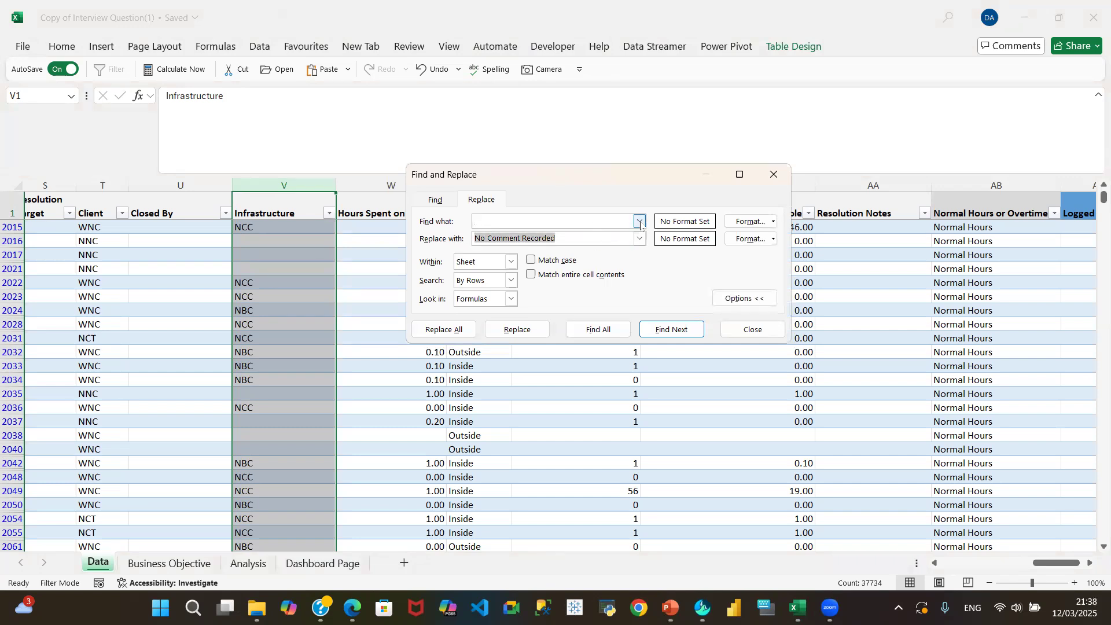
pyautogui.write('Unclassified')
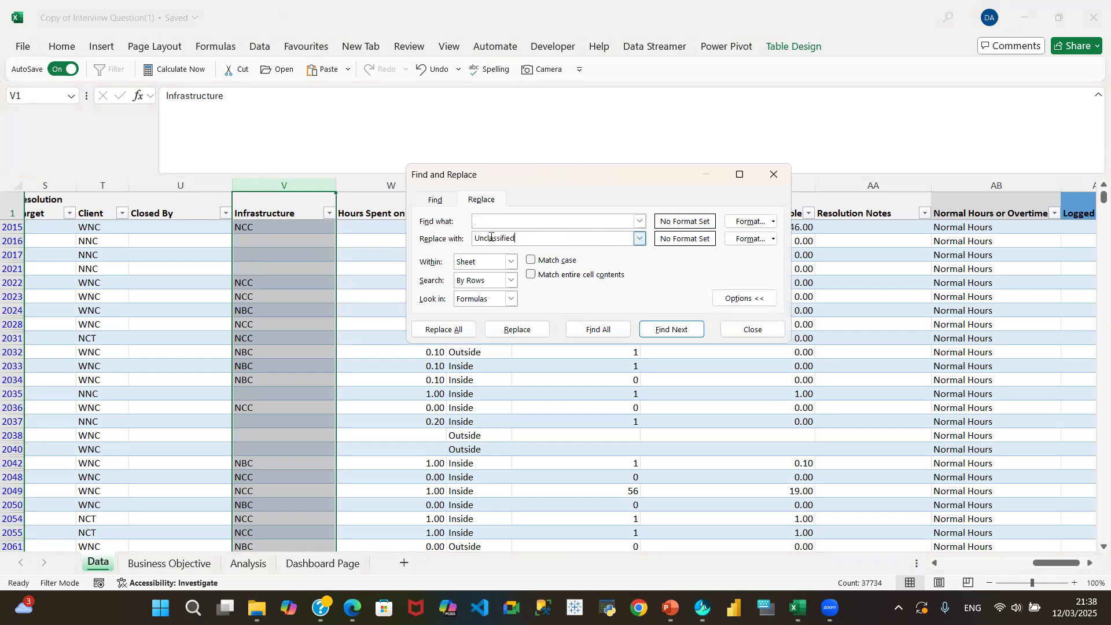
pyautogui.click(459, 329)
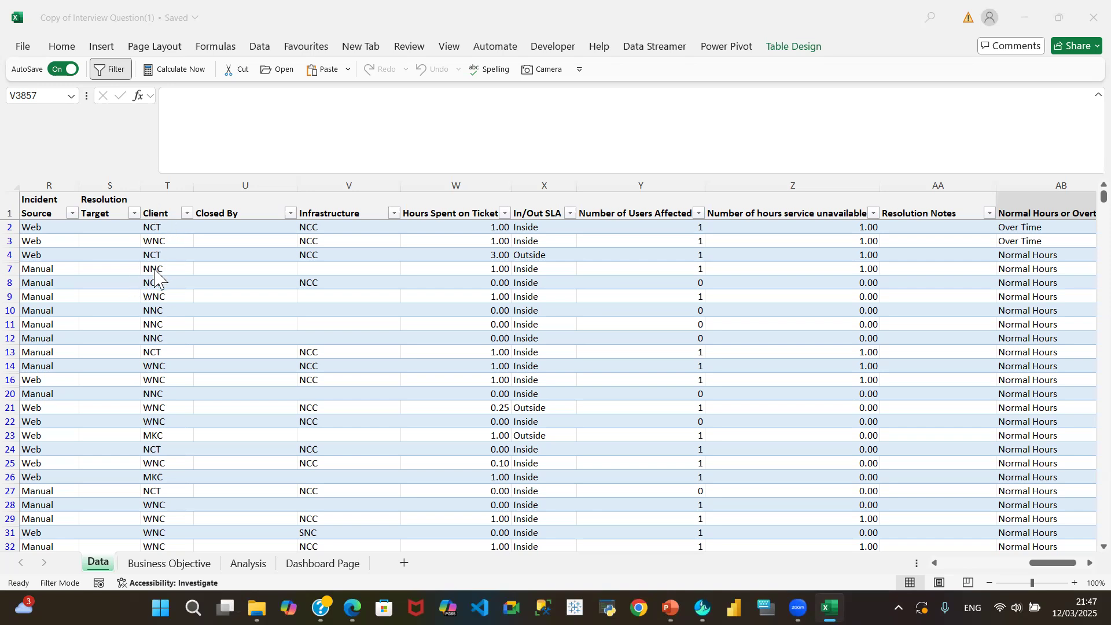
# Show the field list for the Analysis sheet's Resolution Team pivot table and add Client as a report filter
pyautogui.click(252, 565)
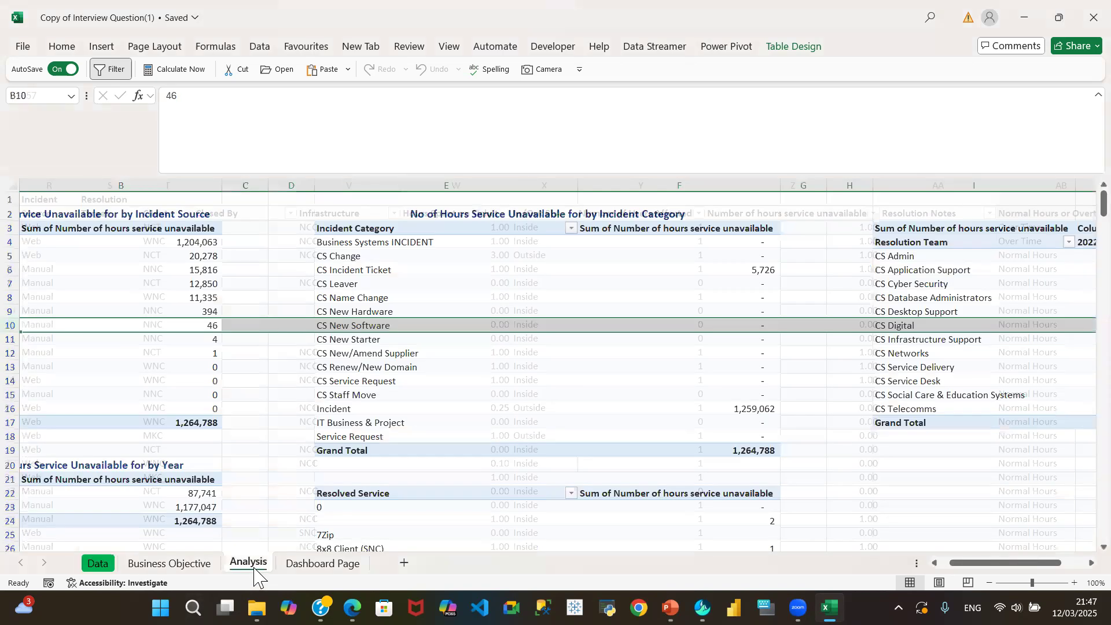
pyautogui.moveTo(1017, 565); pyautogui.dragTo(1037, 564)
pyautogui.click(933, 284)
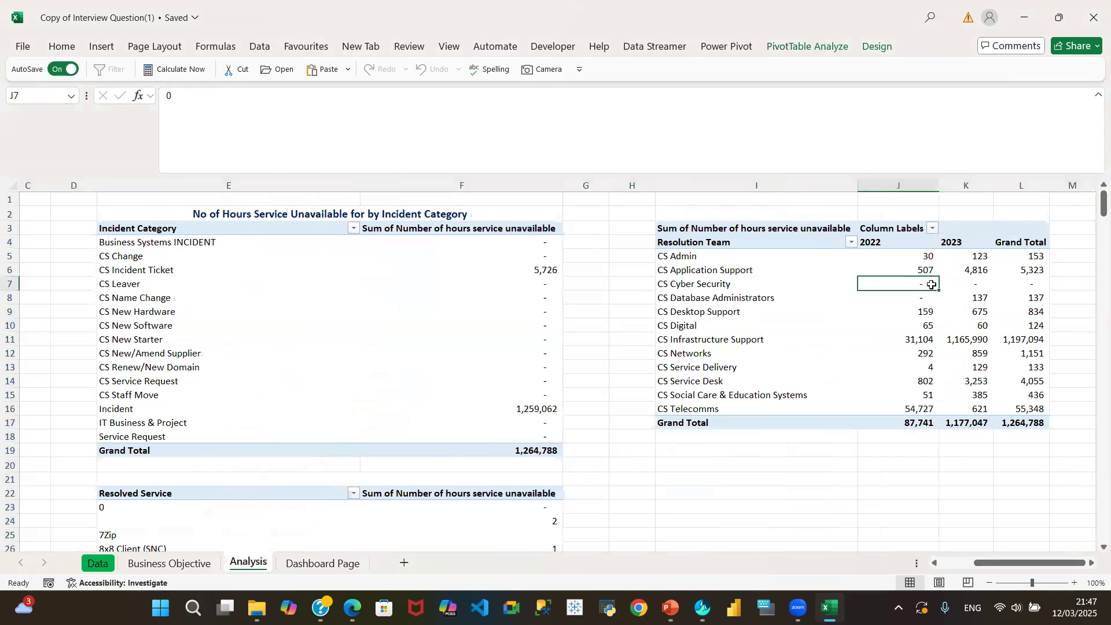
pyautogui.rightClick(895, 286)
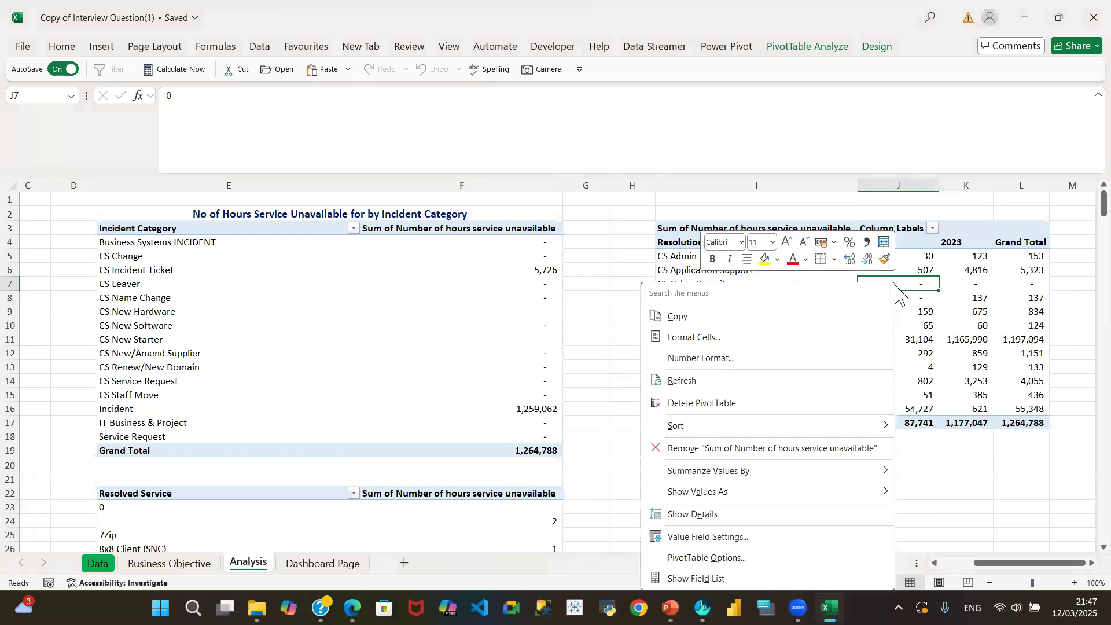
pyautogui.click(703, 578)
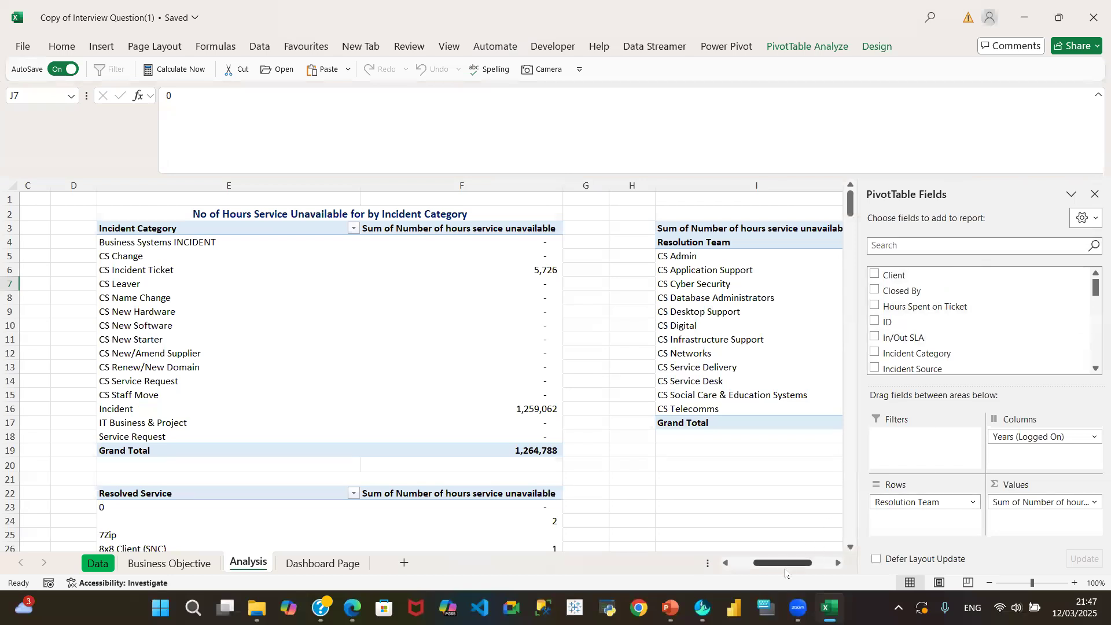
pyautogui.moveTo(780, 565); pyautogui.dragTo(801, 564)
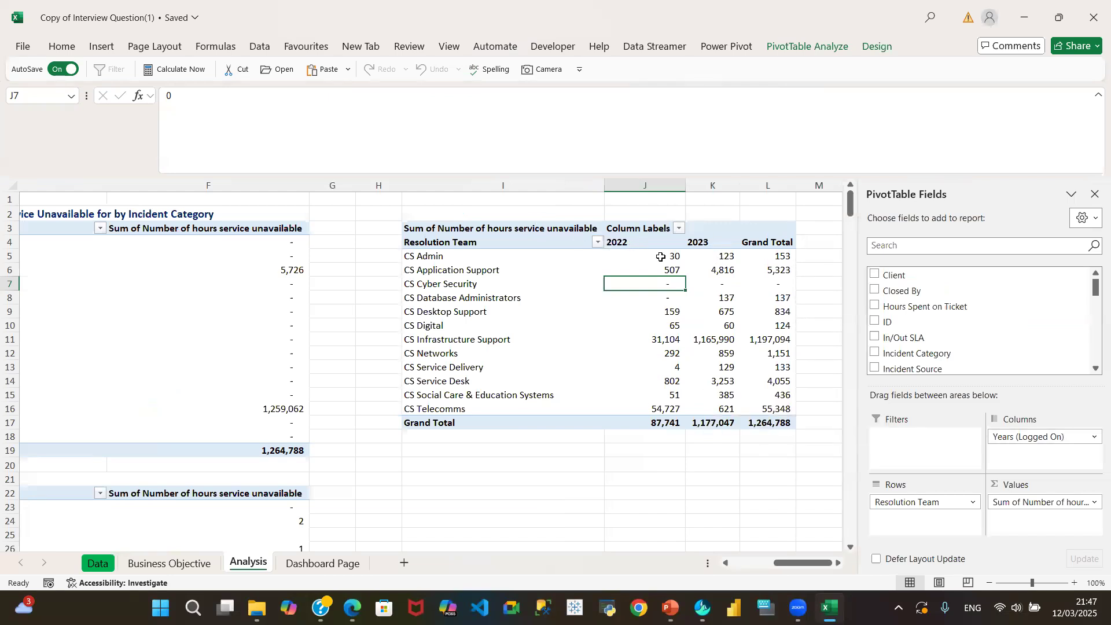
pyautogui.moveTo(890, 277); pyautogui.dragTo(913, 450)
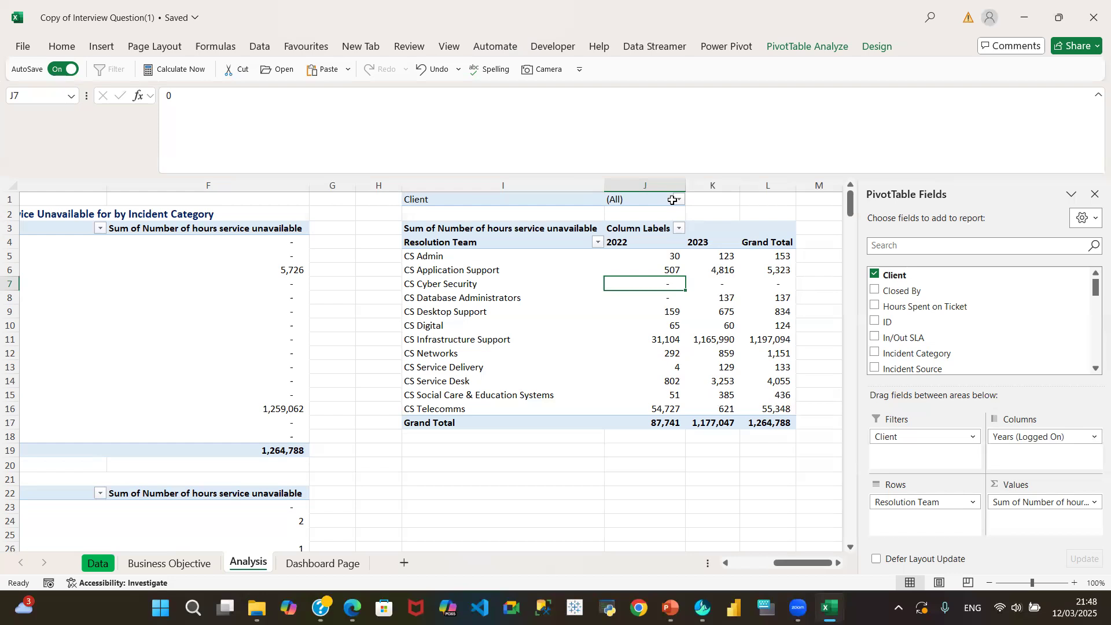
# Filter the Resolution Team pivot table to client CCC and inspect the 2023 value of CS Infrastructure Support
pyautogui.click(679, 200)
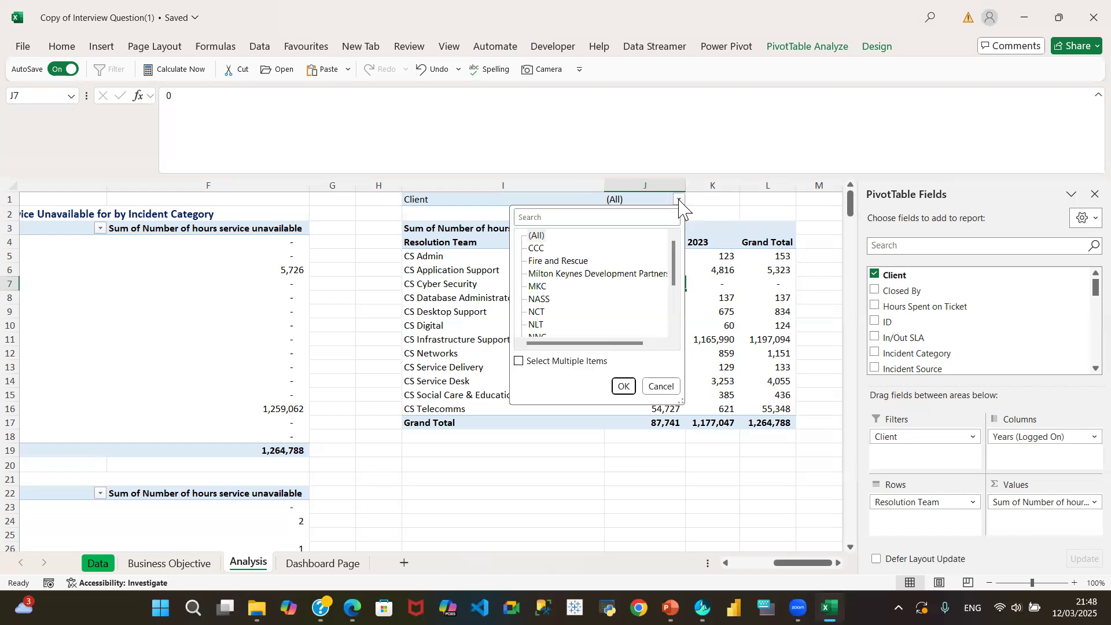
pyautogui.click(538, 248)
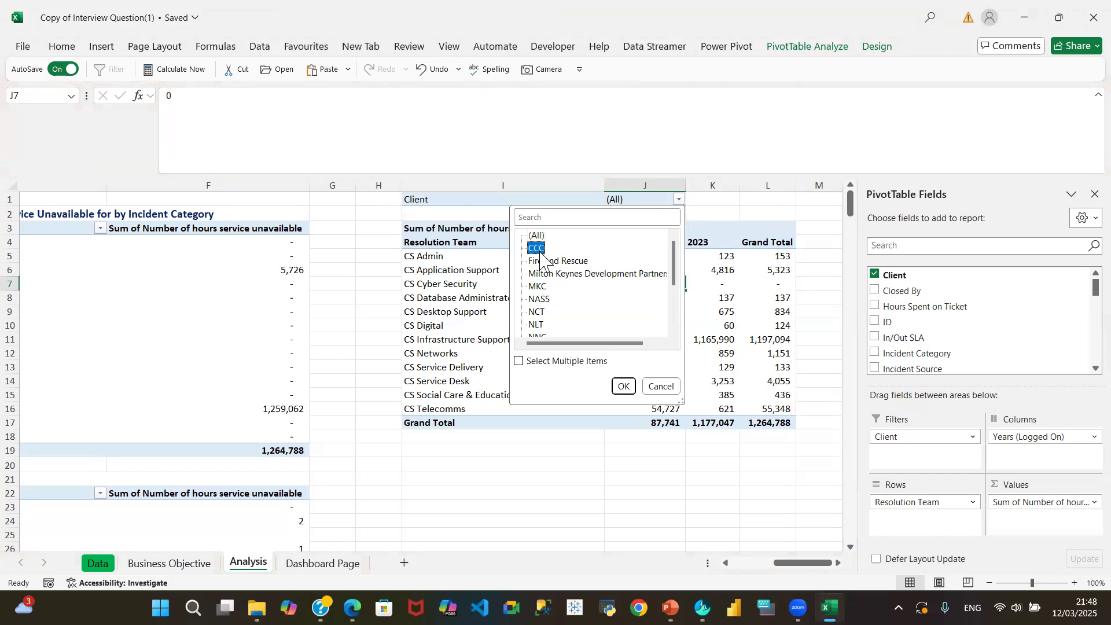
pyautogui.click(623, 386)
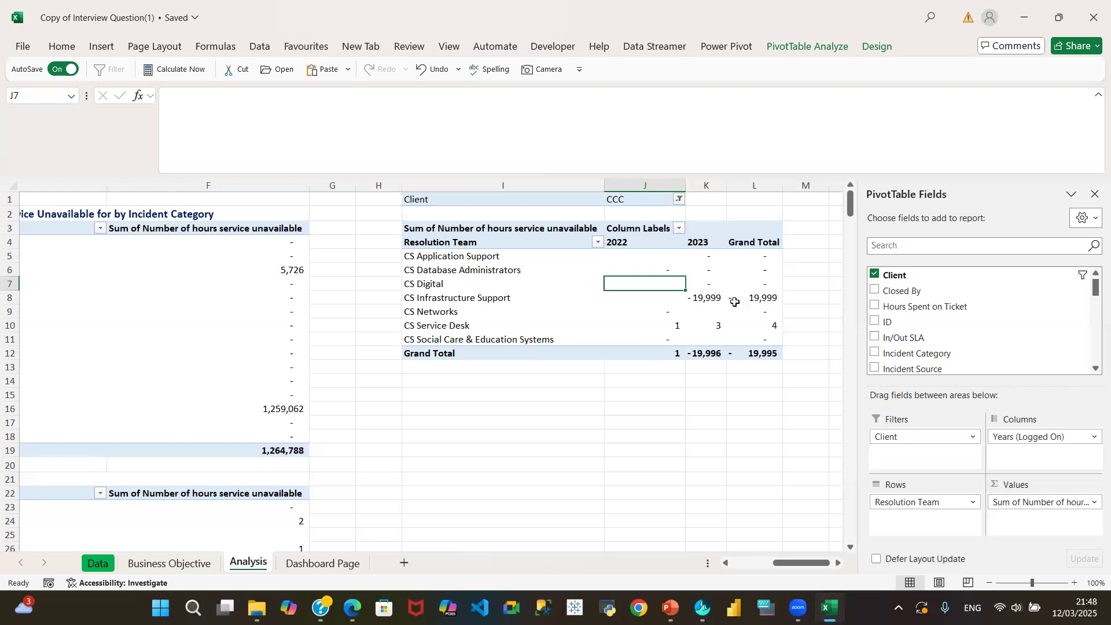
pyautogui.moveTo(704, 304)
pyautogui.click(711, 299)
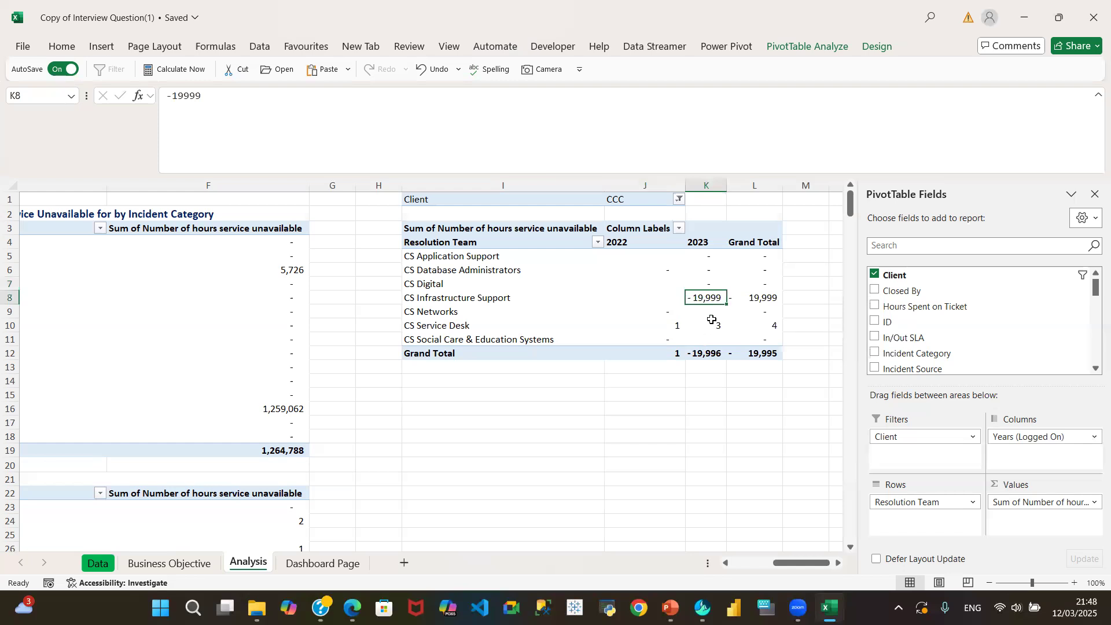
pyautogui.moveTo(716, 313)
# Allow multiple clients in the pivot table's Client filter and add the Milton Keynes Development entry and MKC to CCC
pyautogui.click(679, 199)
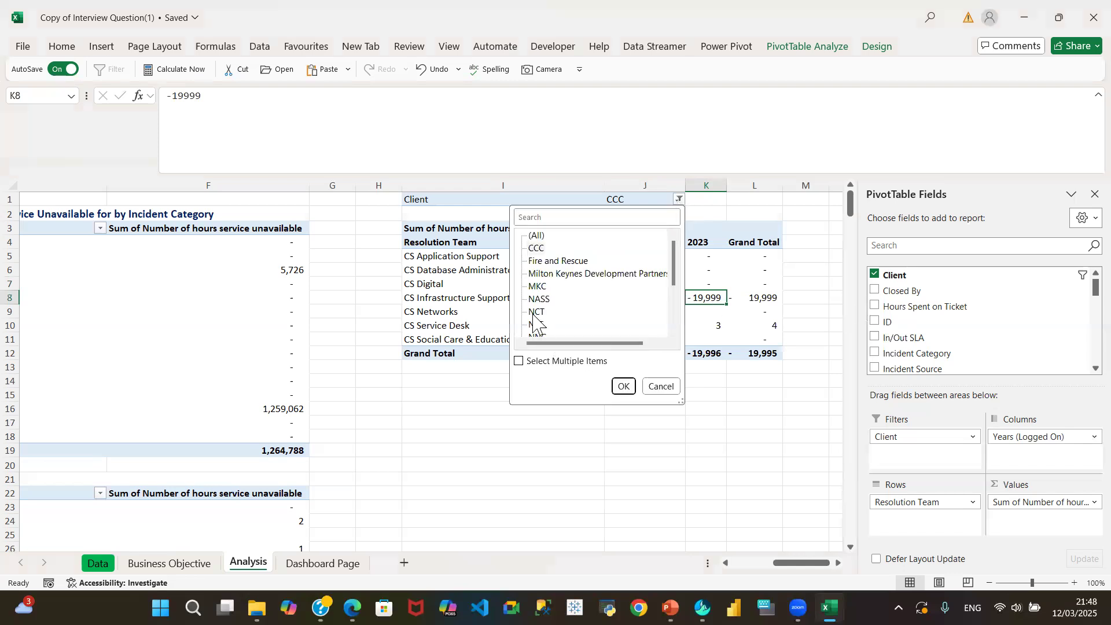
pyautogui.click(519, 361)
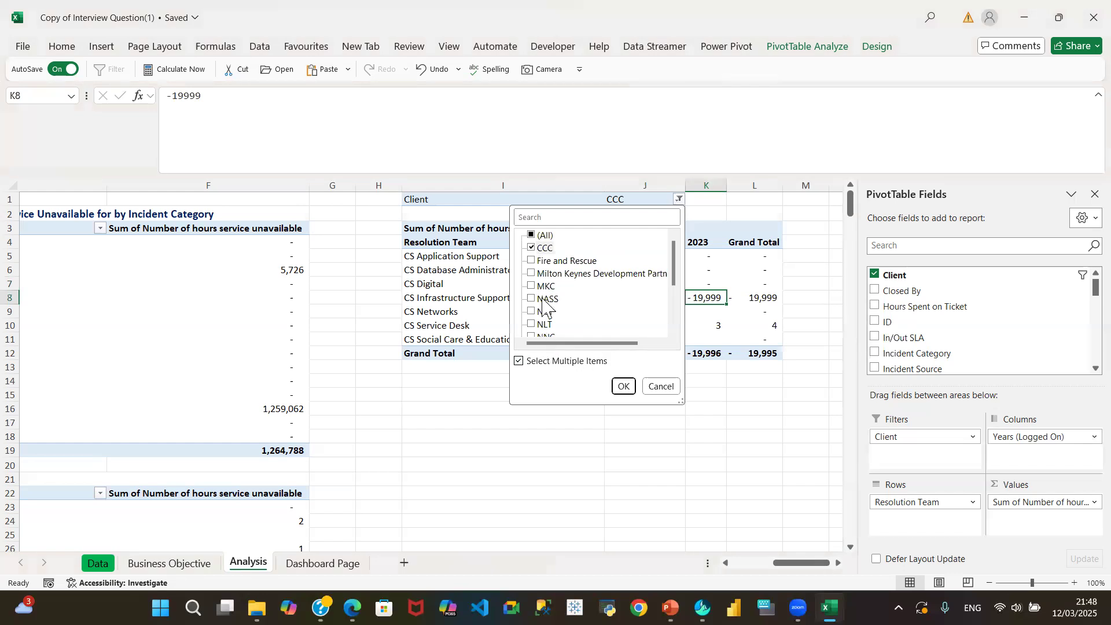
pyautogui.click(532, 273)
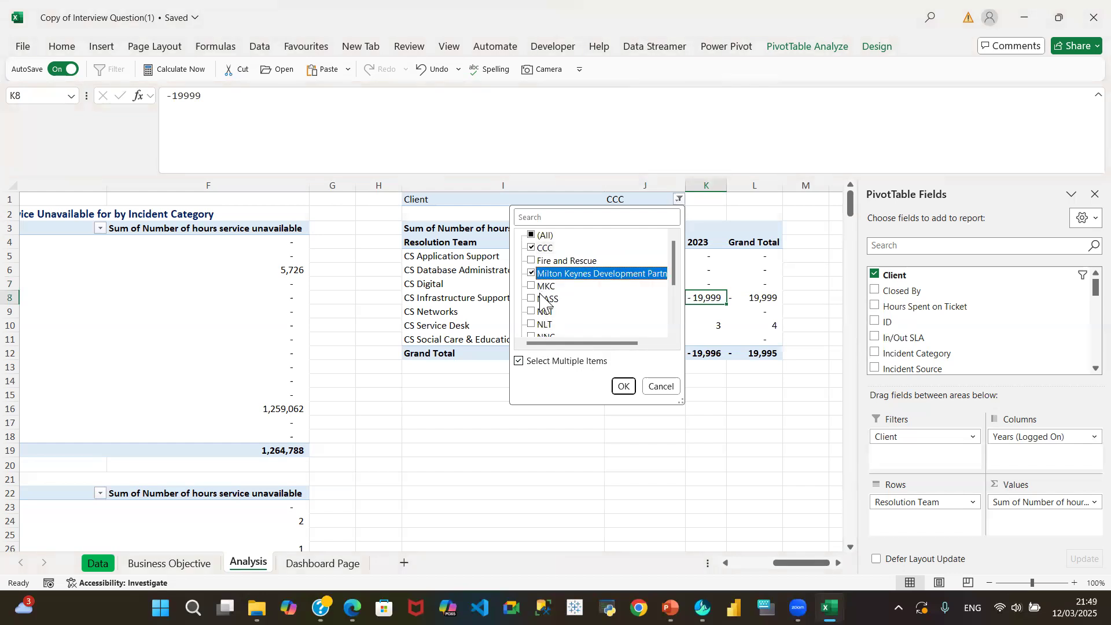
pyautogui.click(532, 286)
pyautogui.click(624, 387)
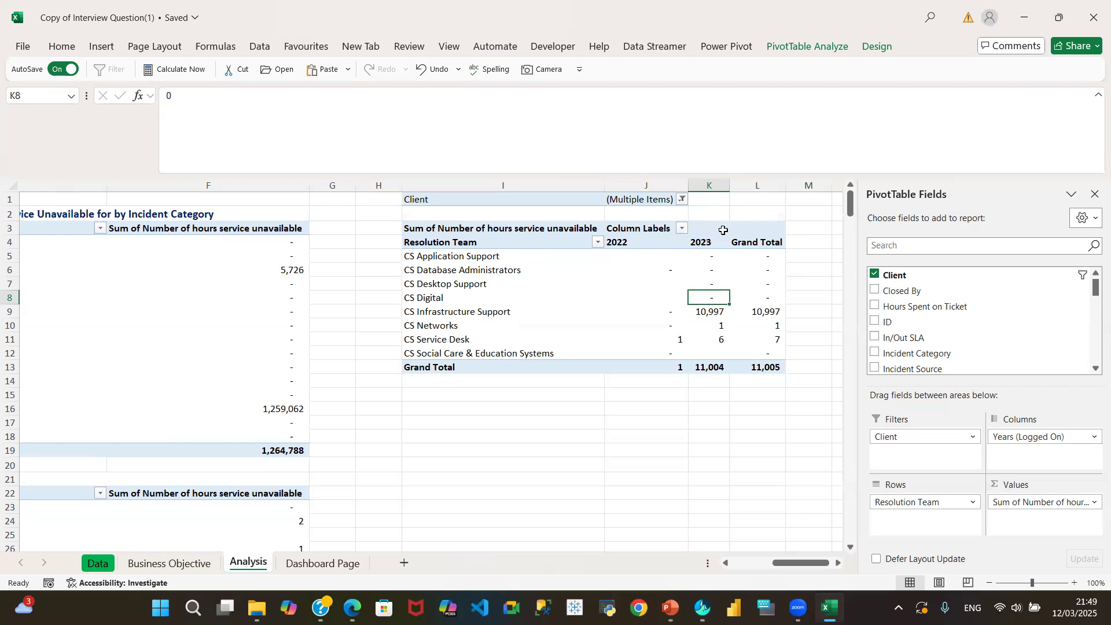
# Reset the Resolution Team pivot table's Client filter to all clients and turn off multiple-item selection
pyautogui.click(683, 200)
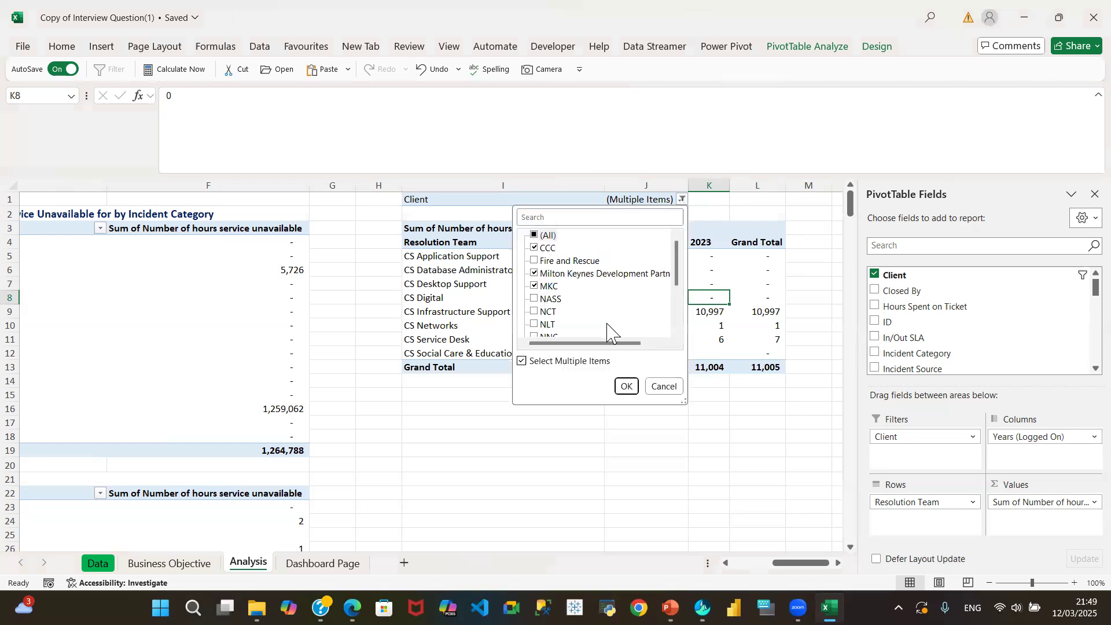
pyautogui.click(534, 235)
pyautogui.click(522, 362)
pyautogui.click(625, 387)
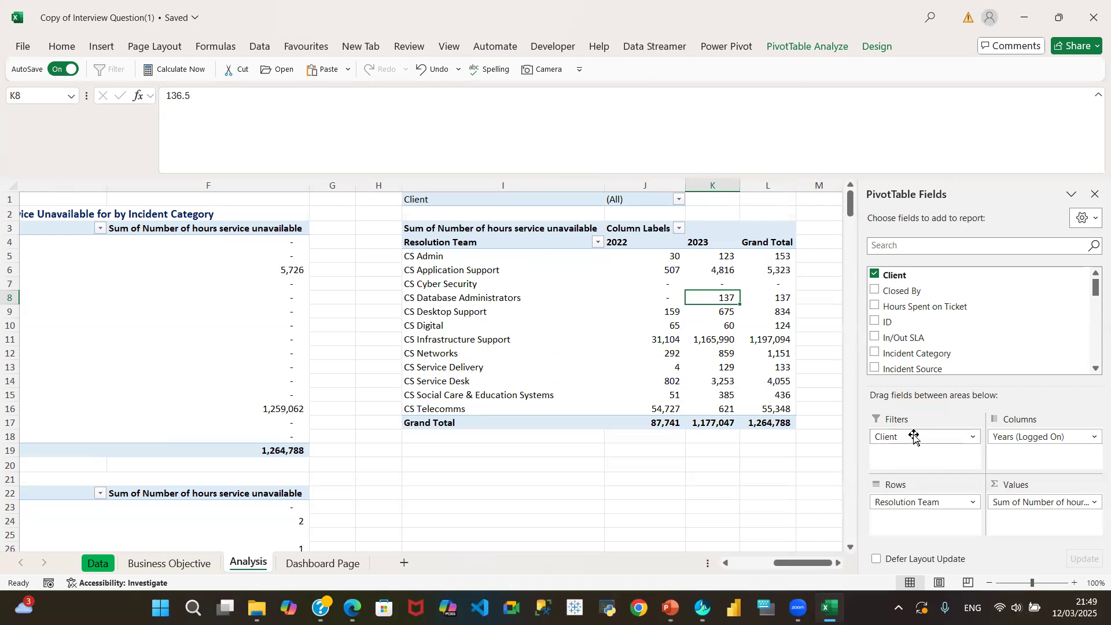
# Move Years (Logged On) from the pivot table's columns to its report filters and filter it to 2022
pyautogui.moveTo(1032, 437); pyautogui.dragTo(908, 465)
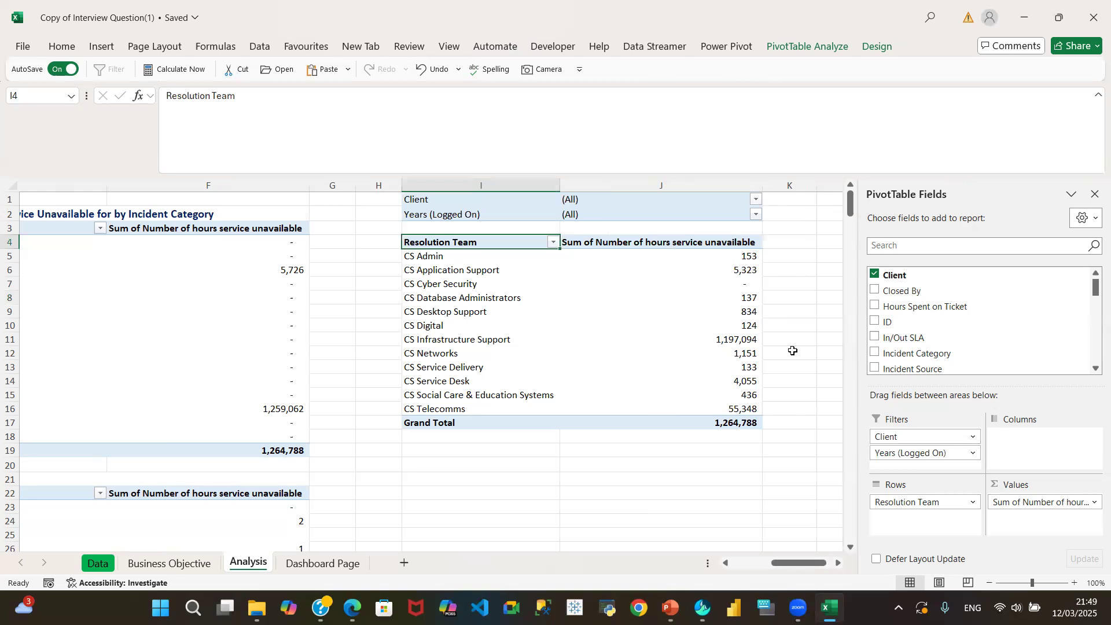
pyautogui.click(756, 214)
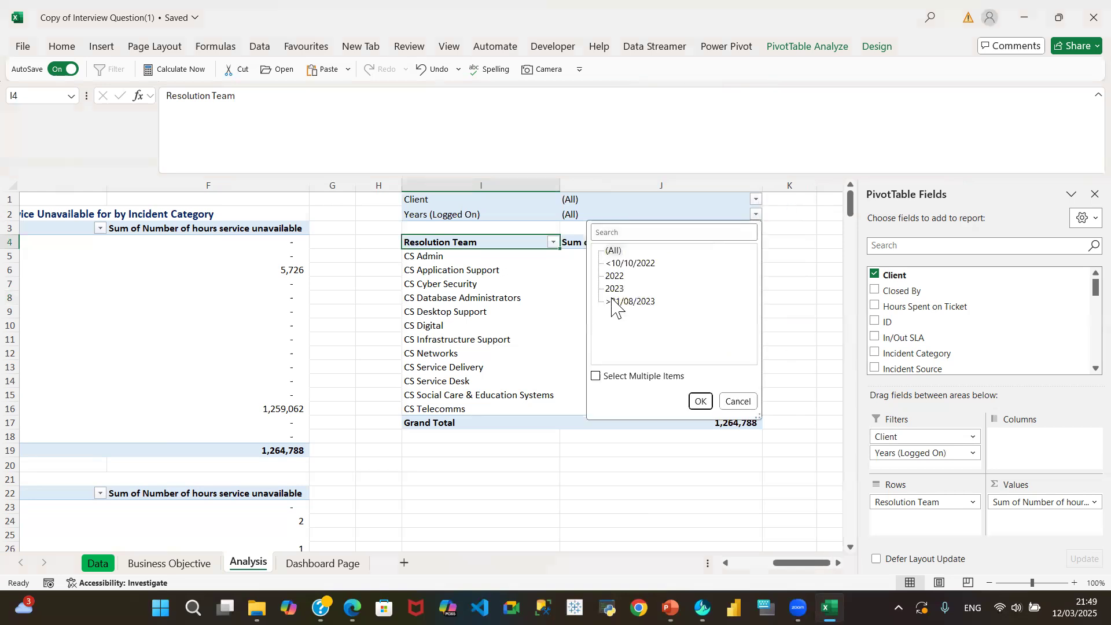
pyautogui.click(618, 278)
pyautogui.click(700, 401)
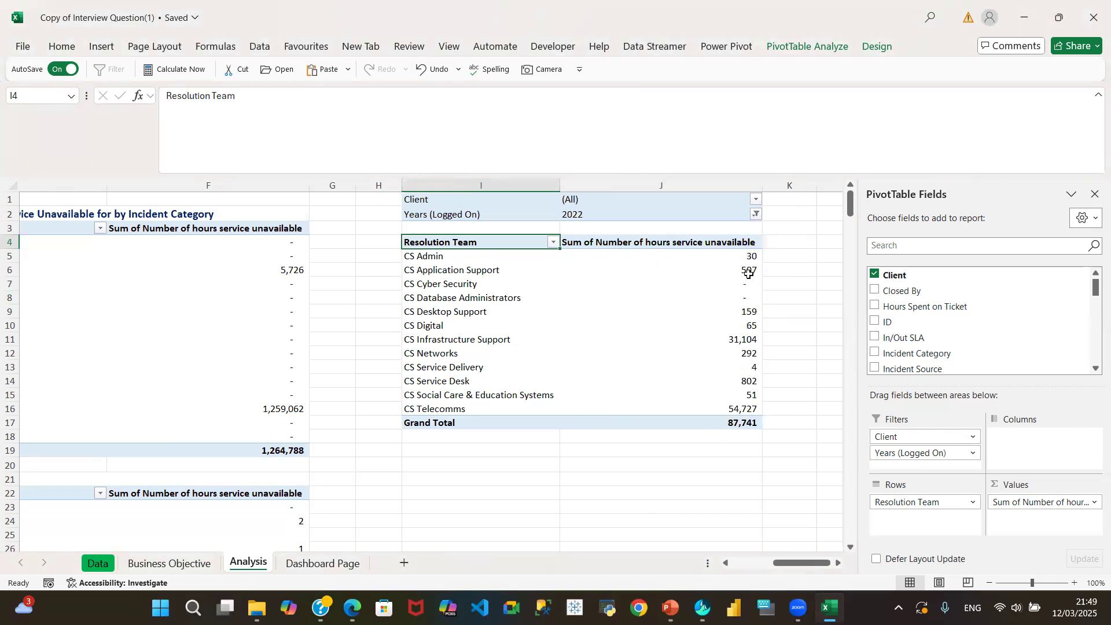
# Filter the Resolution Team pivot table to client NCT and review its service-unavailable hours by team
pyautogui.click(756, 200)
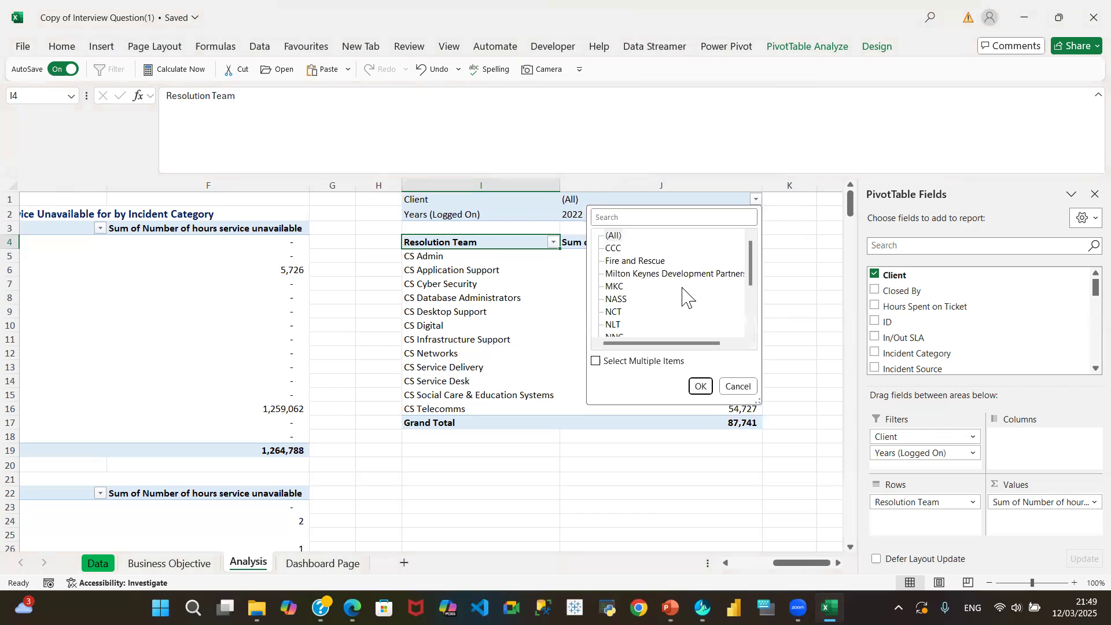
pyautogui.click(615, 312)
pyautogui.click(701, 387)
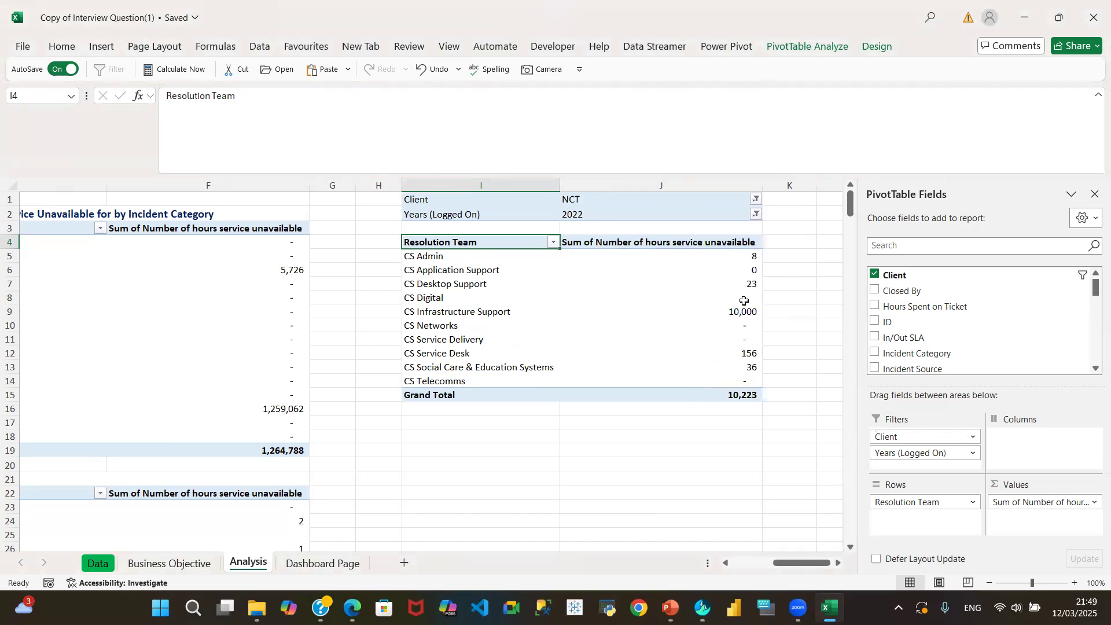
pyautogui.moveTo(743, 385)
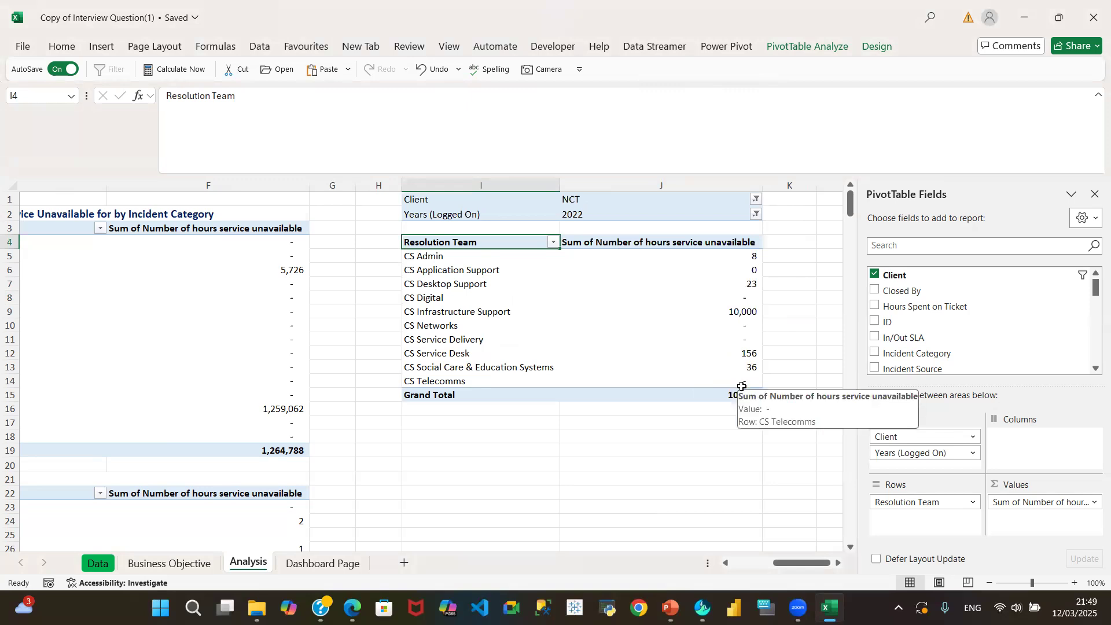
# Switch the Resolution Team pivot table's Years (Logged On) filter to 2023
pyautogui.click(756, 214)
pyautogui.click(615, 289)
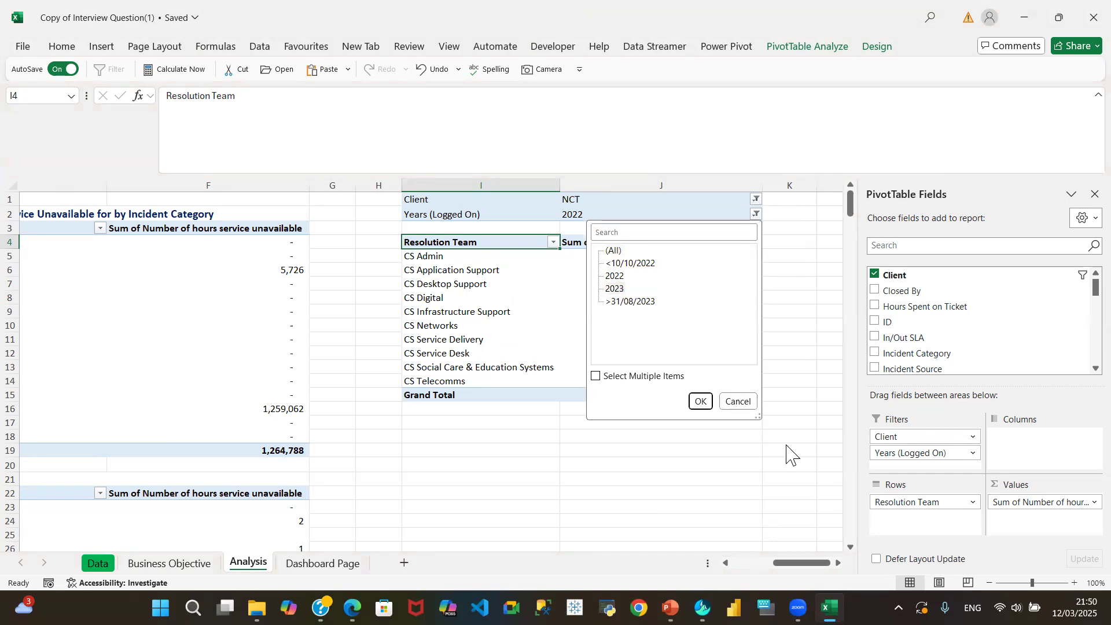
pyautogui.click(700, 401)
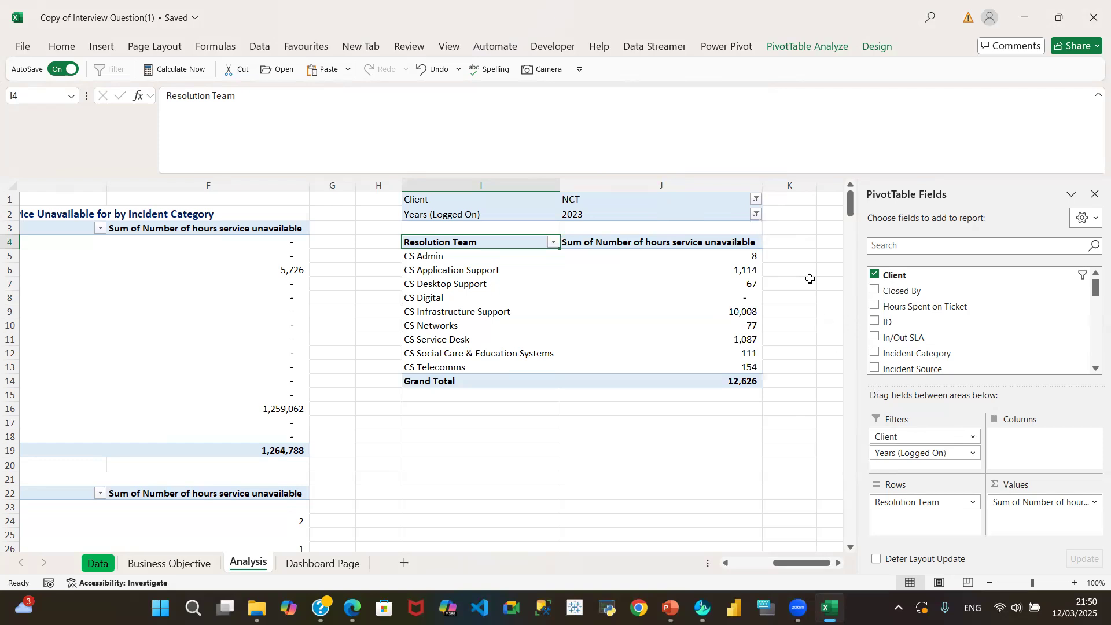
# Reset both the Years (Logged On) and Client filters of the Resolution Team pivot table to (All)
pyautogui.click(757, 214)
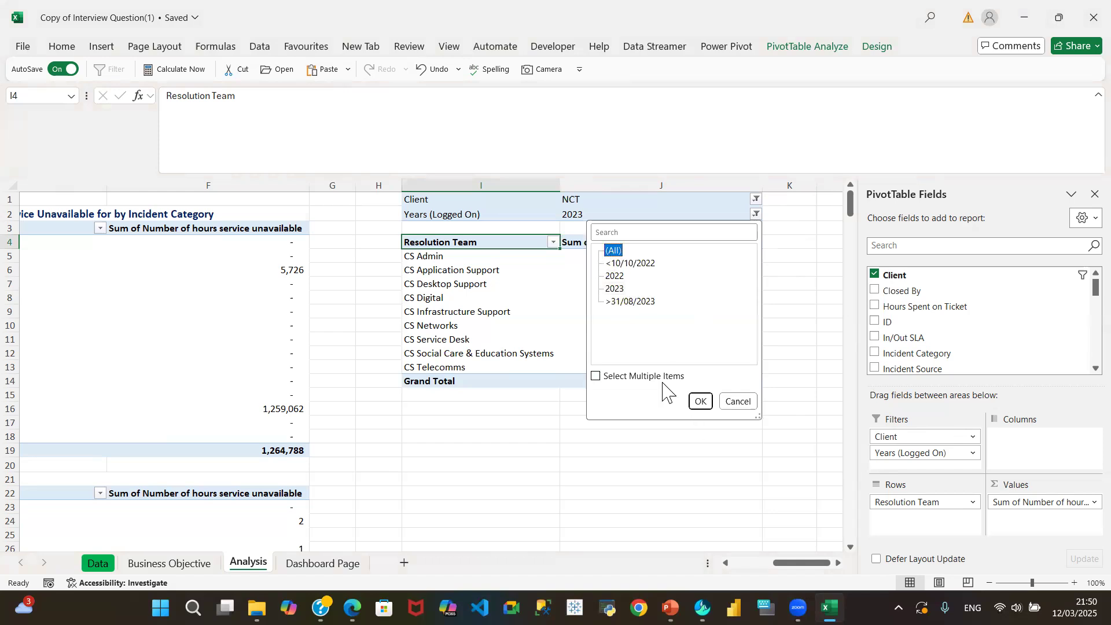
pyautogui.click(700, 401)
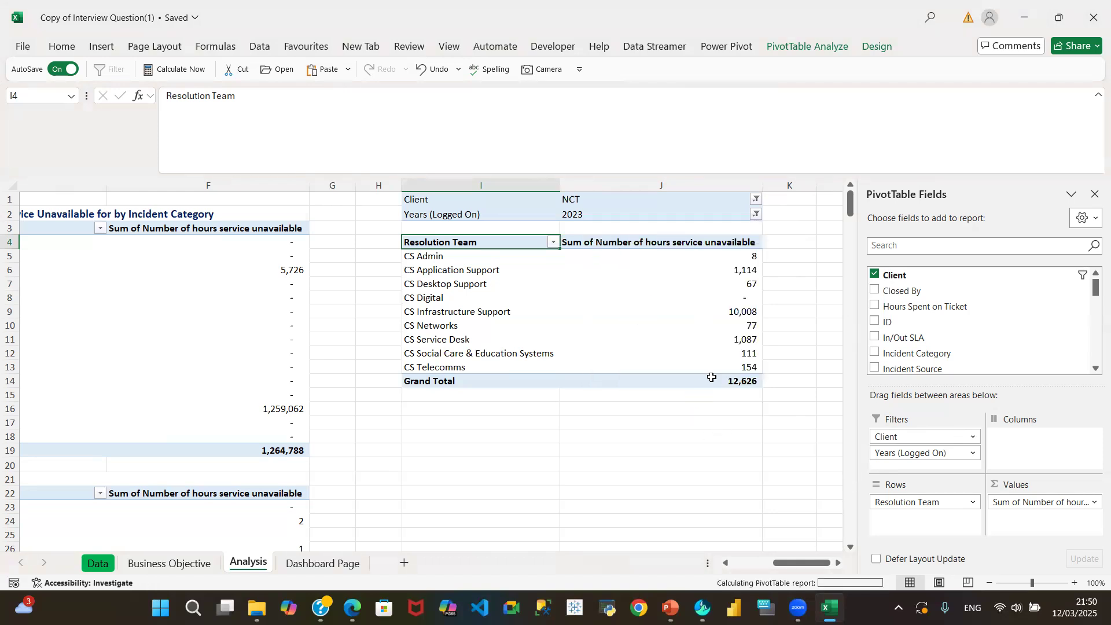
pyautogui.click(757, 199)
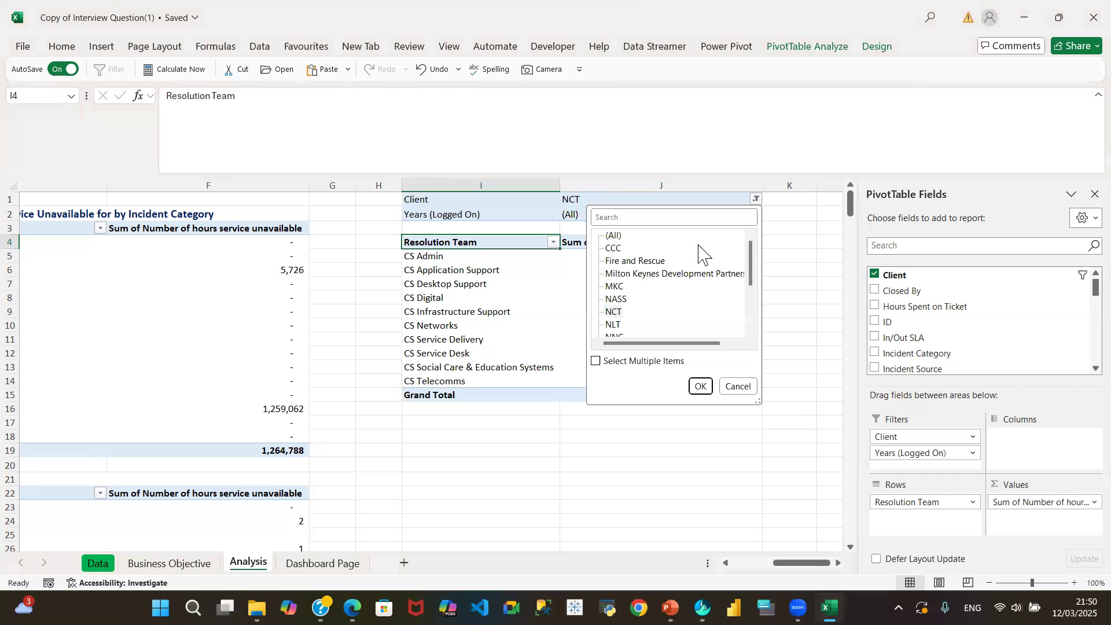
pyautogui.click(701, 388)
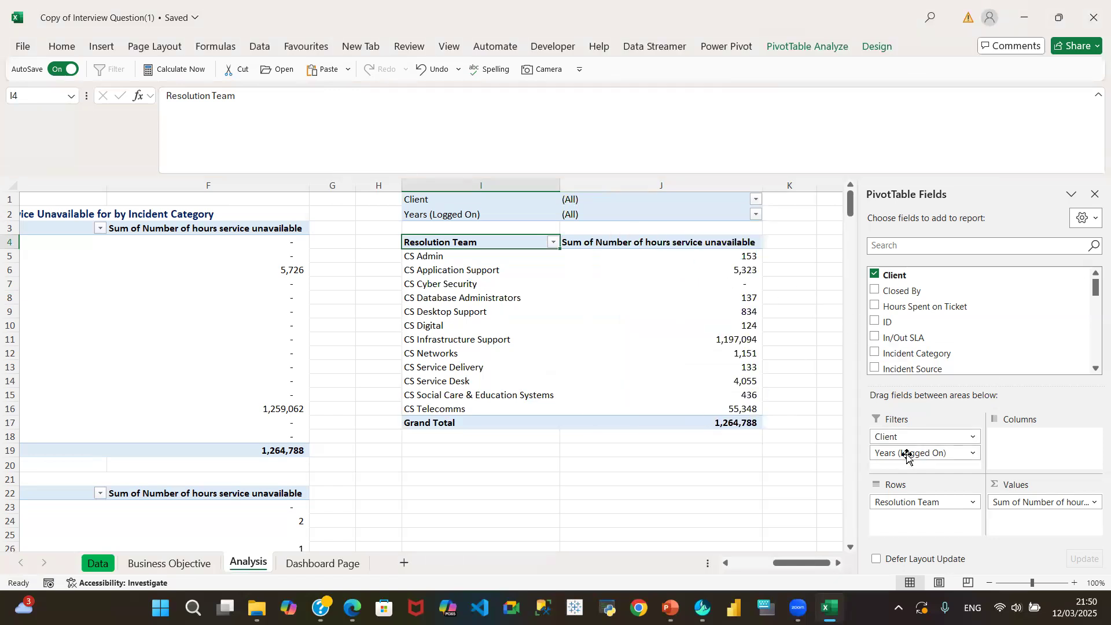
# Move Client from the Resolution Team pivot table's report filters to its columns and examine the WNC column
pyautogui.moveTo(905, 433); pyautogui.dragTo(1037, 433)
pyautogui.moveTo(787, 562)
pyautogui.mouseDown()
pyautogui.moveTo(852, 572)
pyautogui.moveTo(775, 577)
pyautogui.moveTo(792, 582)
pyautogui.mouseUp()
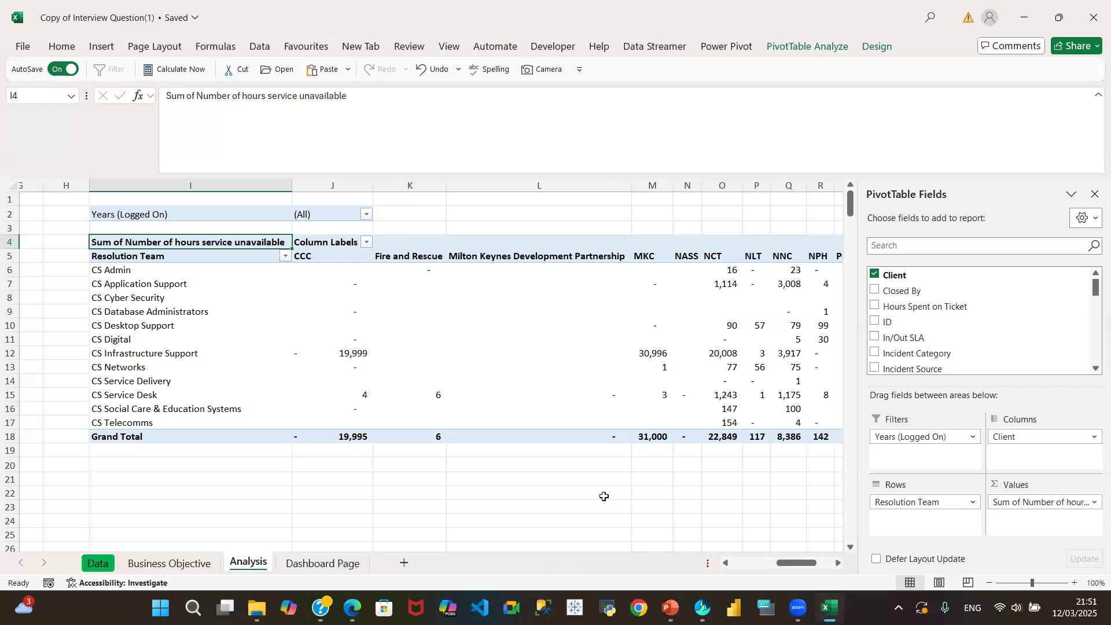
pyautogui.moveTo(785, 564); pyautogui.dragTo(801, 573)
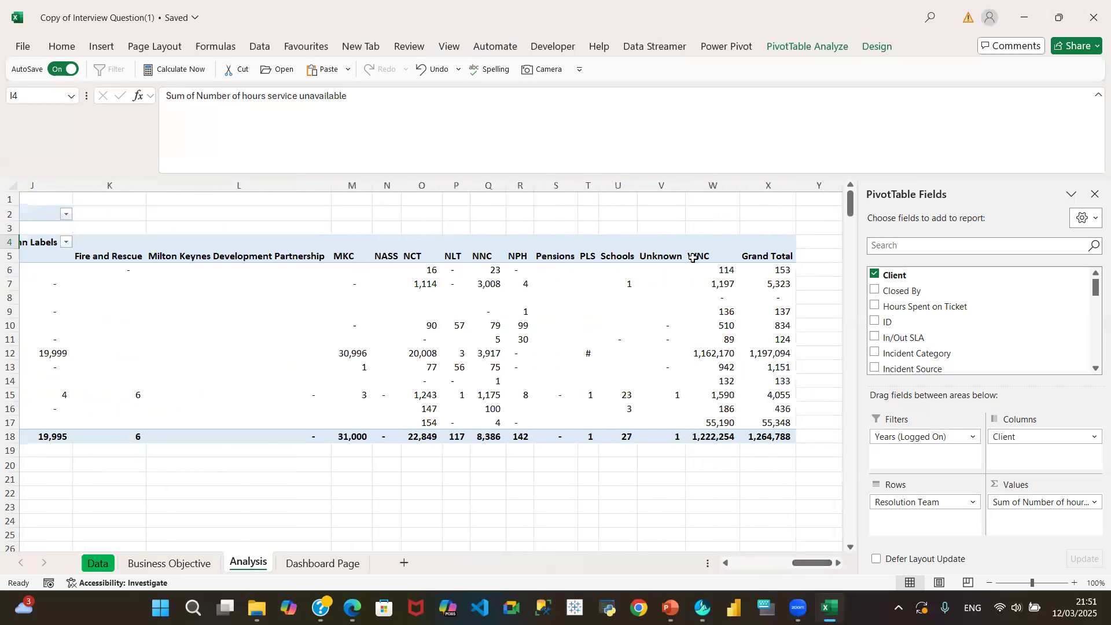
pyautogui.click(720, 356)
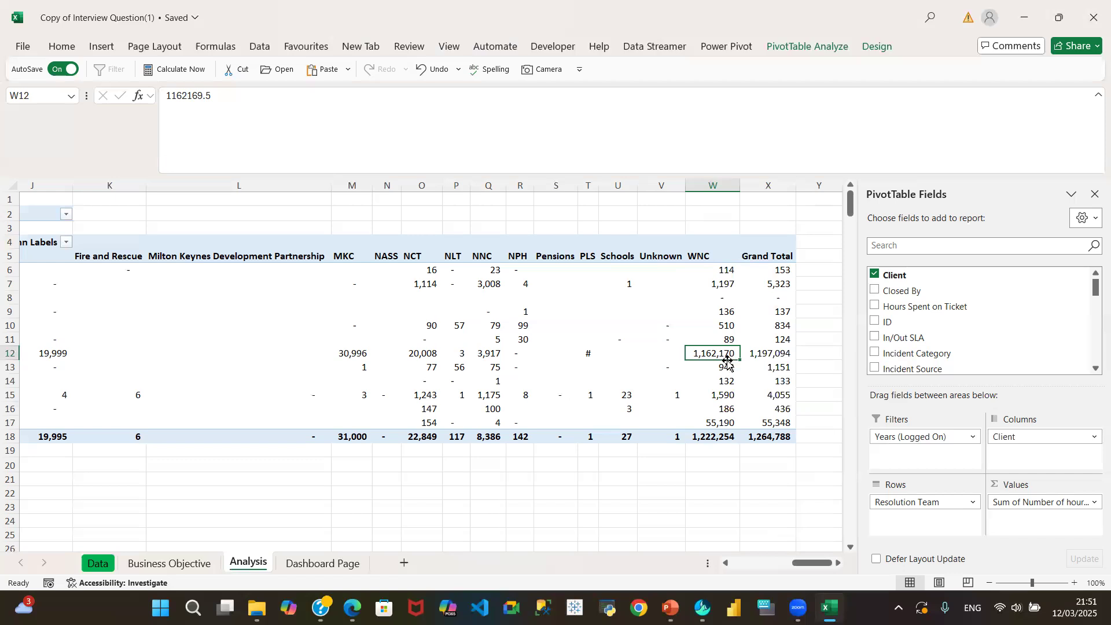
pyautogui.moveTo(711, 248); pyautogui.dragTo(678, 248)
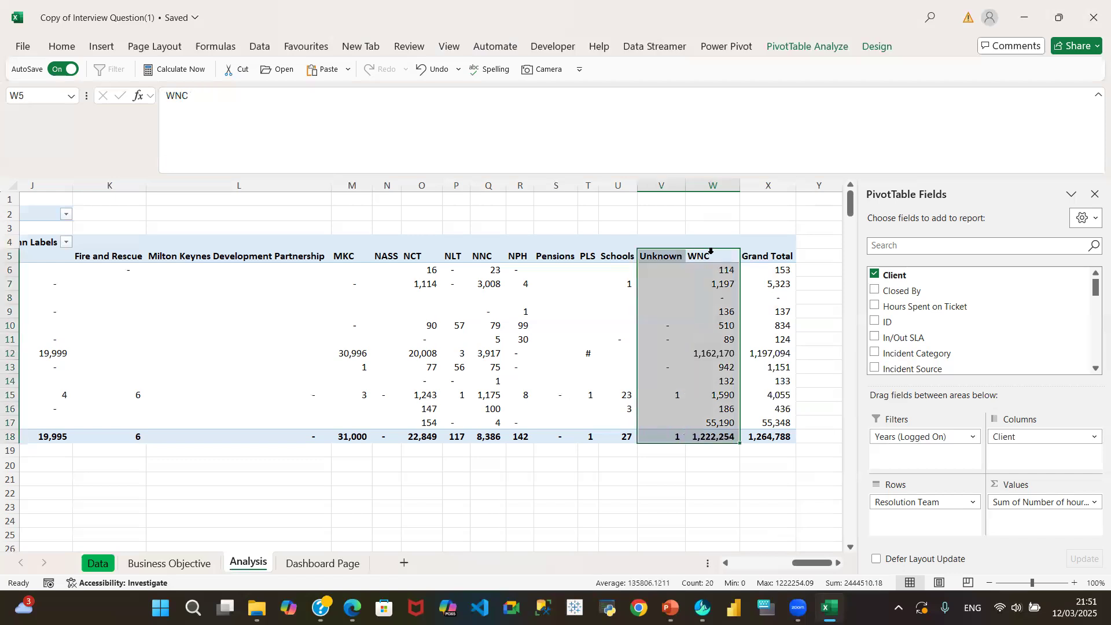
pyautogui.click(716, 255)
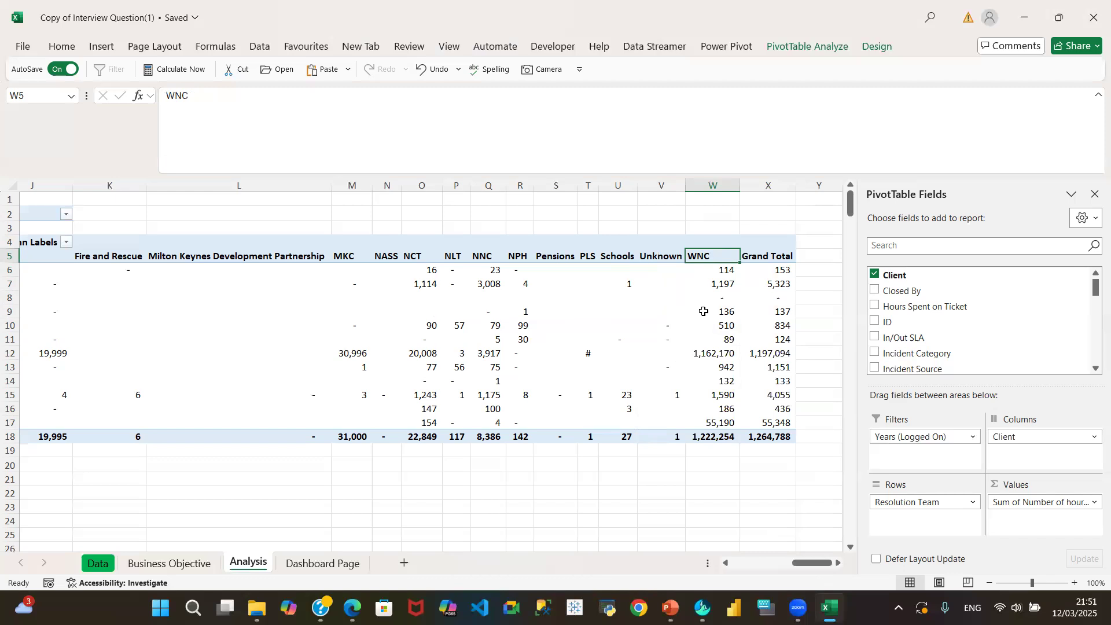
pyautogui.moveTo(803, 563)
pyautogui.mouseDown()
pyautogui.moveTo(791, 571)
pyautogui.moveTo(808, 570)
pyautogui.mouseUp()
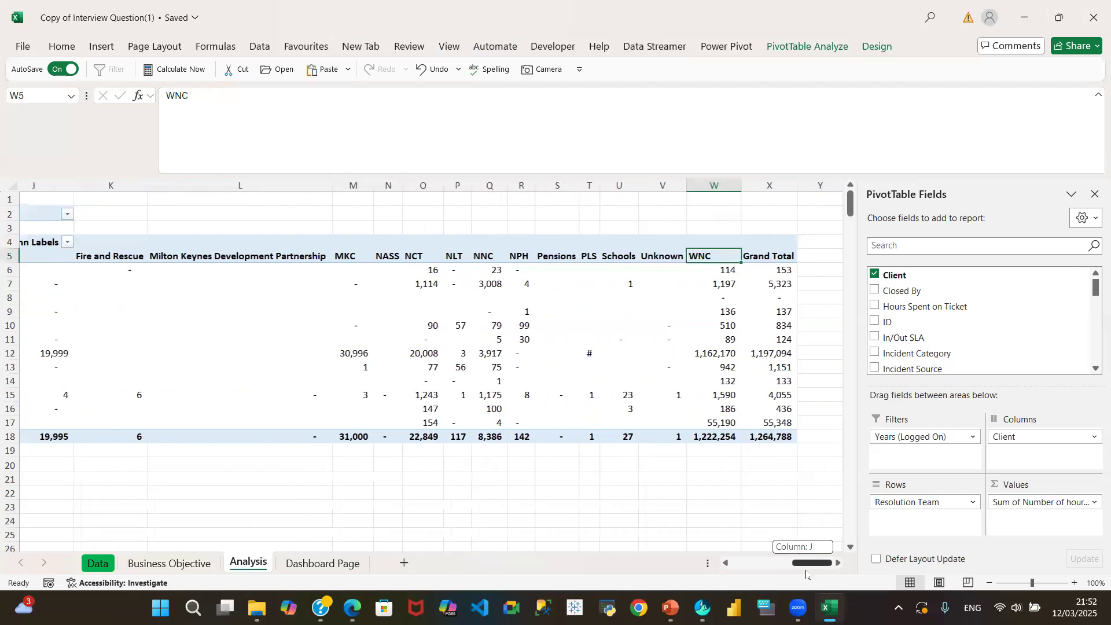
# Highlight the CS Infrastructure Support value in the WNC column with a standard red fill
pyautogui.click(719, 357)
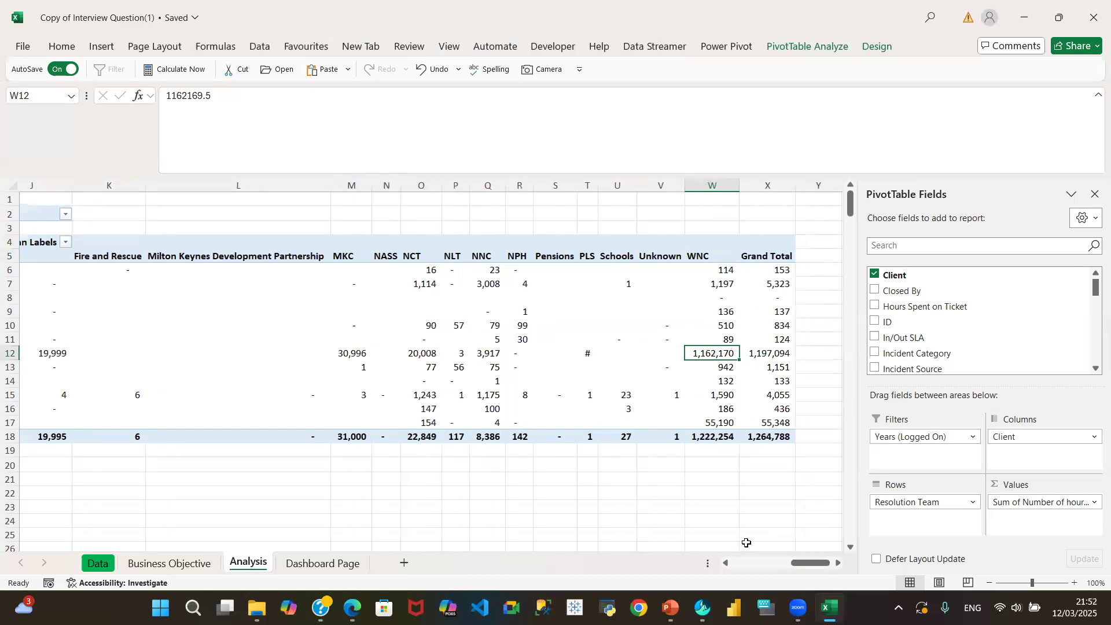
pyautogui.moveTo(724, 355)
pyautogui.click(62, 46)
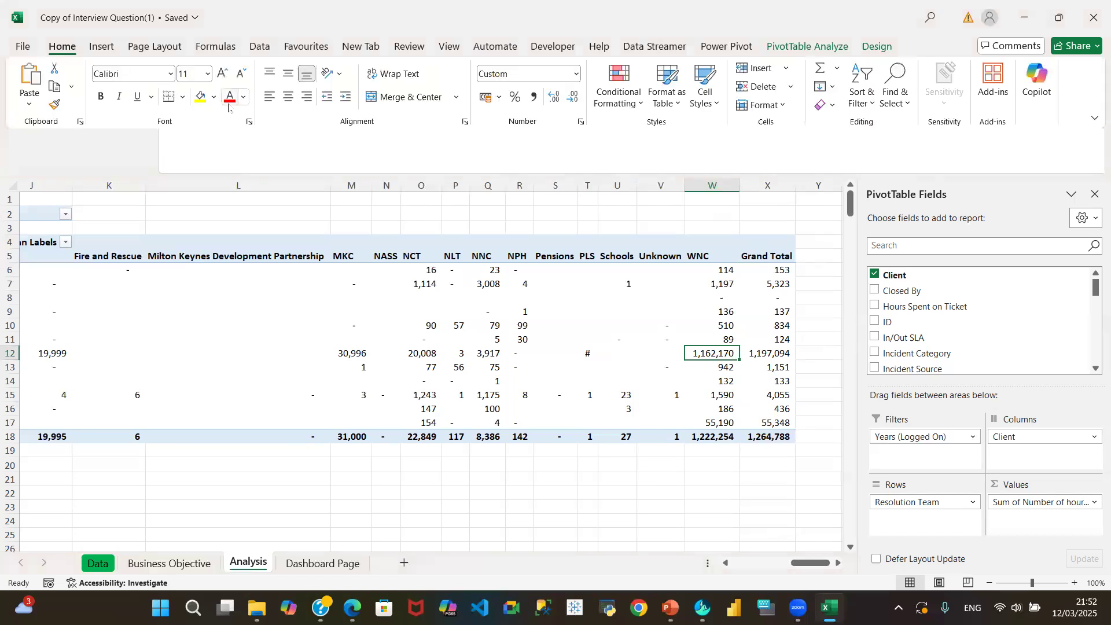
pyautogui.click(213, 100)
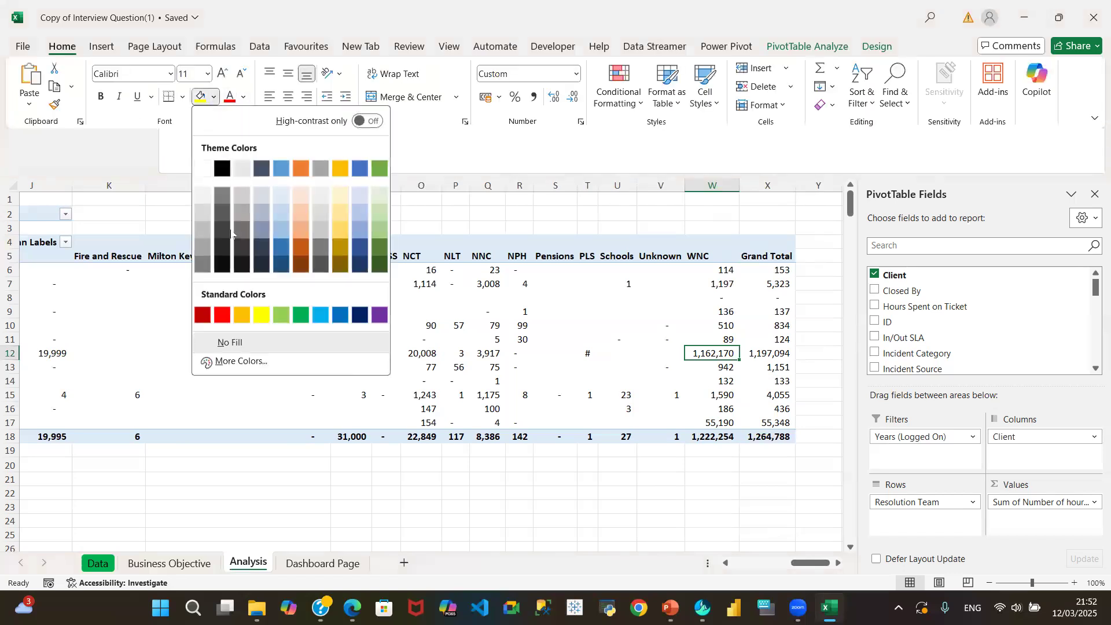
pyautogui.click(222, 315)
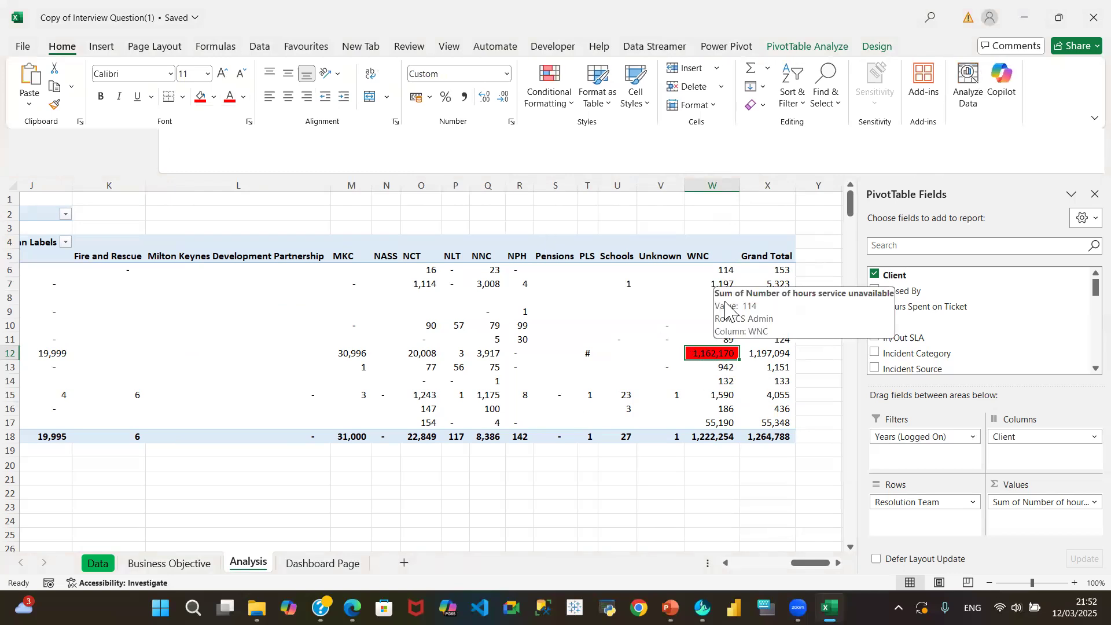
# Examine the Resolution Team pivot table's client columns and the values of the Incident Source pivot table
pyautogui.moveTo(798, 563); pyautogui.dragTo(822, 574)
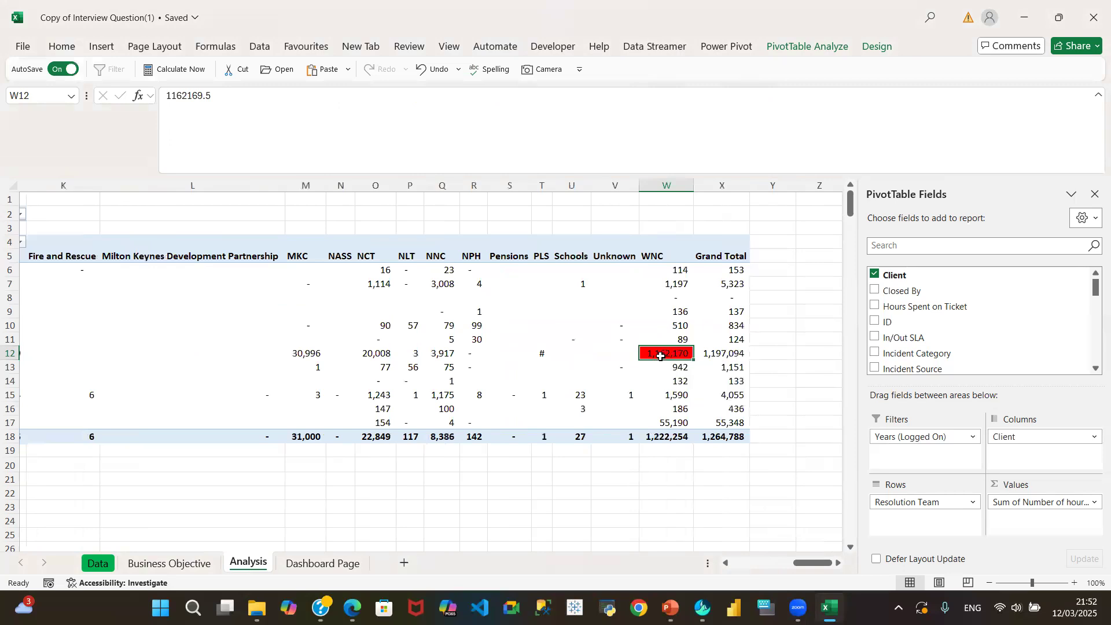
pyautogui.moveTo(807, 567); pyautogui.dragTo(776, 567)
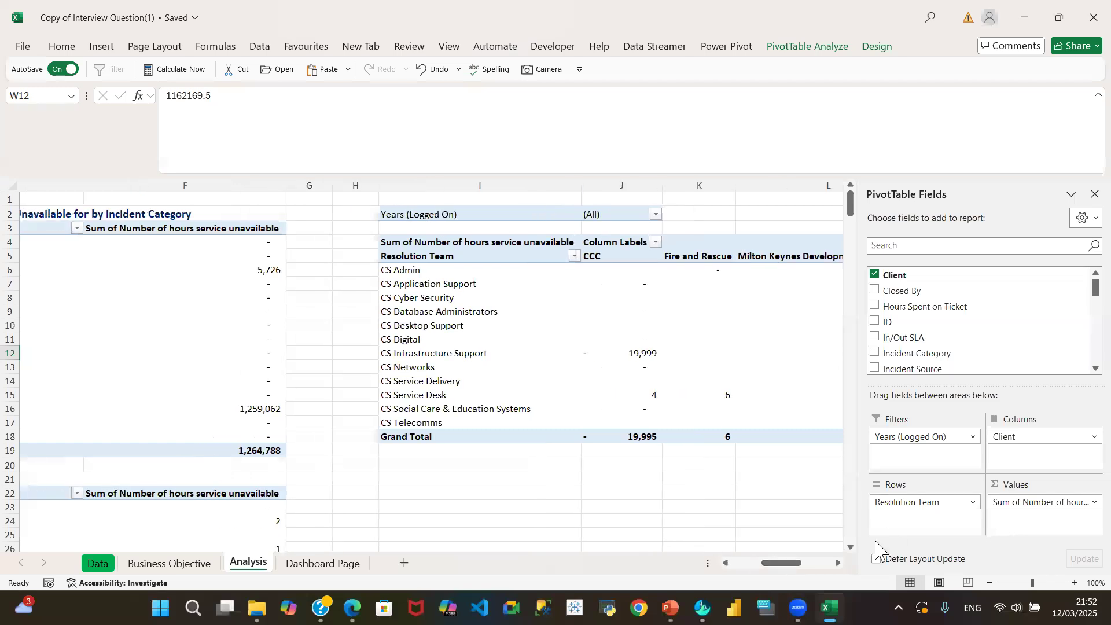
pyautogui.moveTo(793, 566); pyautogui.dragTo(833, 576)
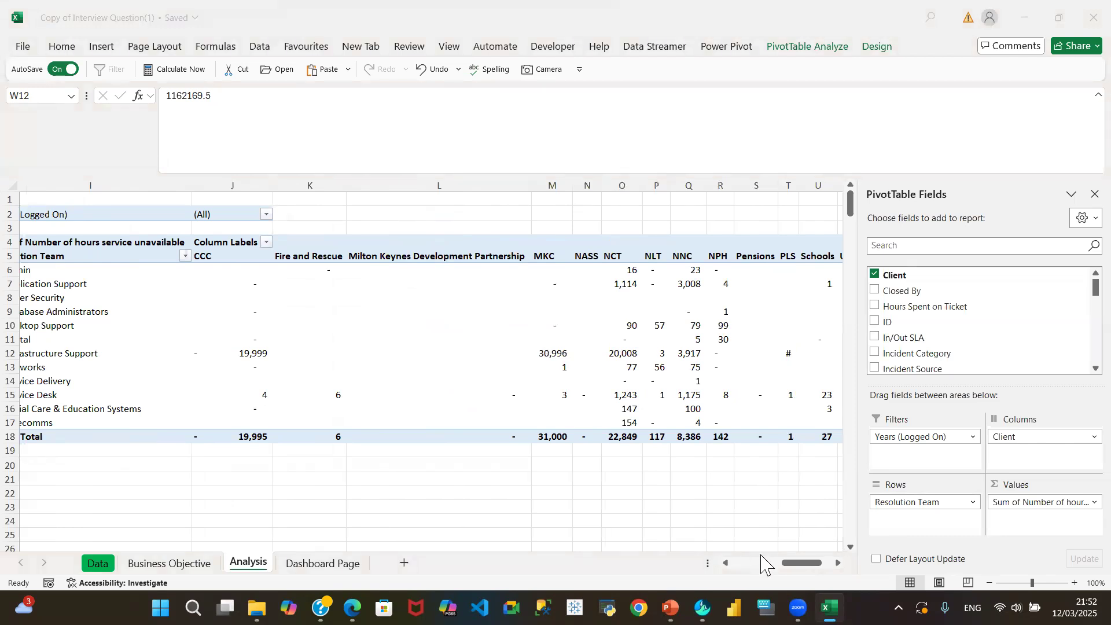
pyautogui.click(792, 564)
pyautogui.moveTo(796, 571); pyautogui.dragTo(728, 579)
pyautogui.click(166, 298)
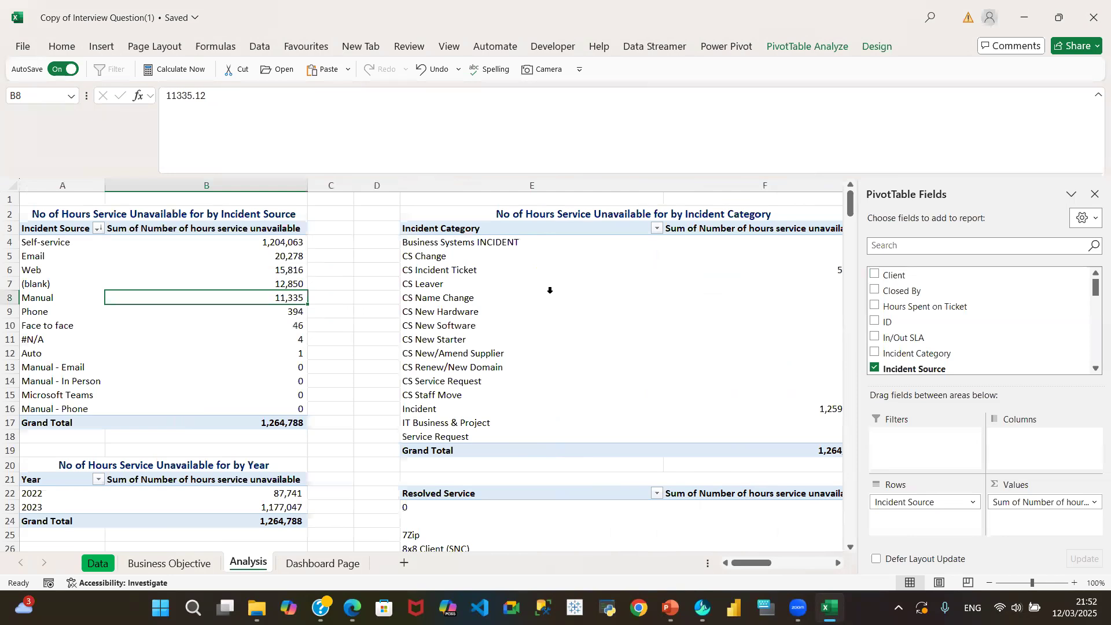
pyautogui.click(241, 369)
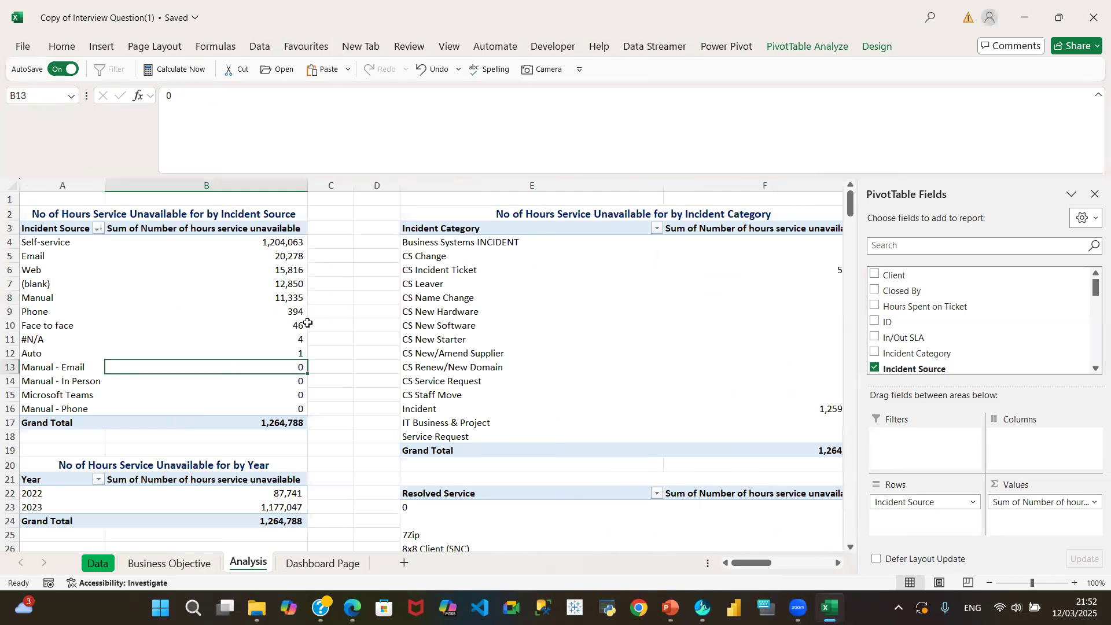
pyautogui.click(339, 308)
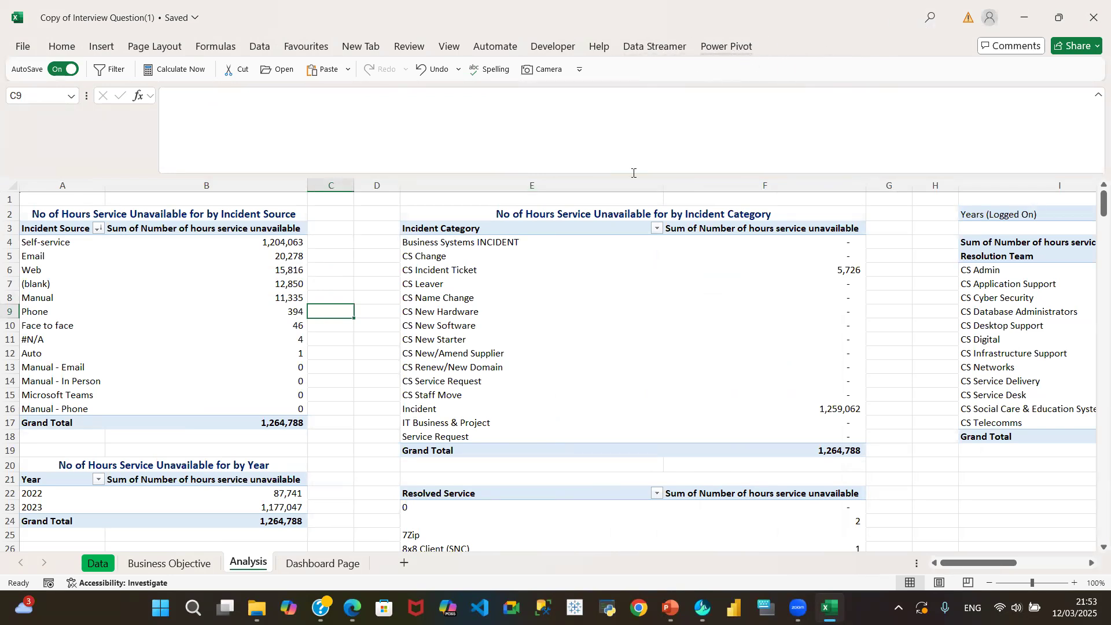
# Apply the light yellow PivotTable style to the Incident Source pivot table
pyautogui.click(226, 294)
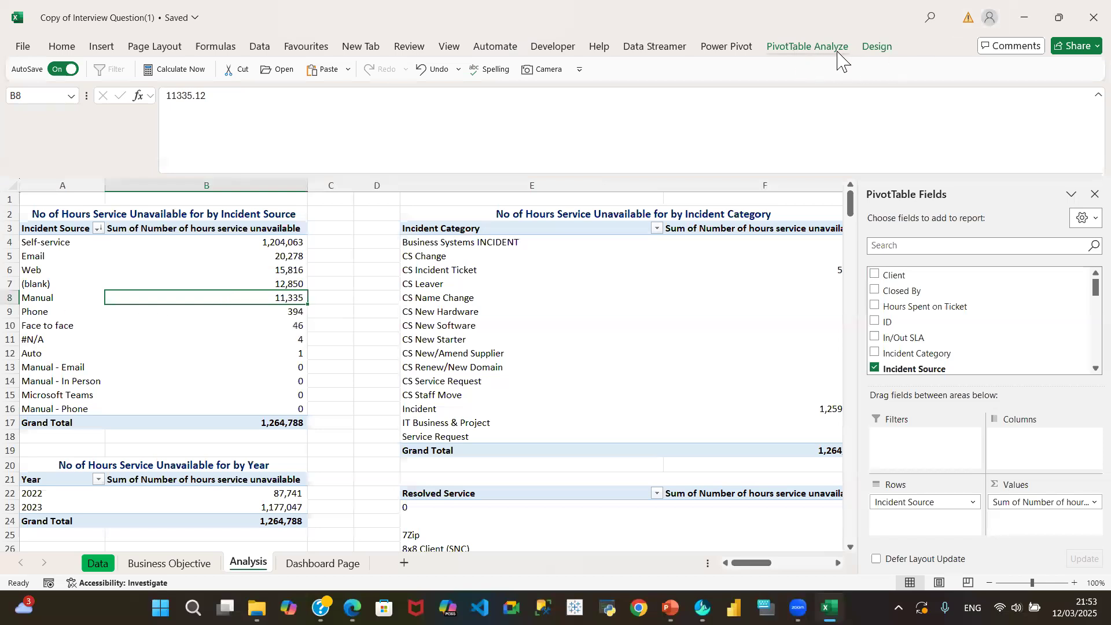
pyautogui.click(875, 48)
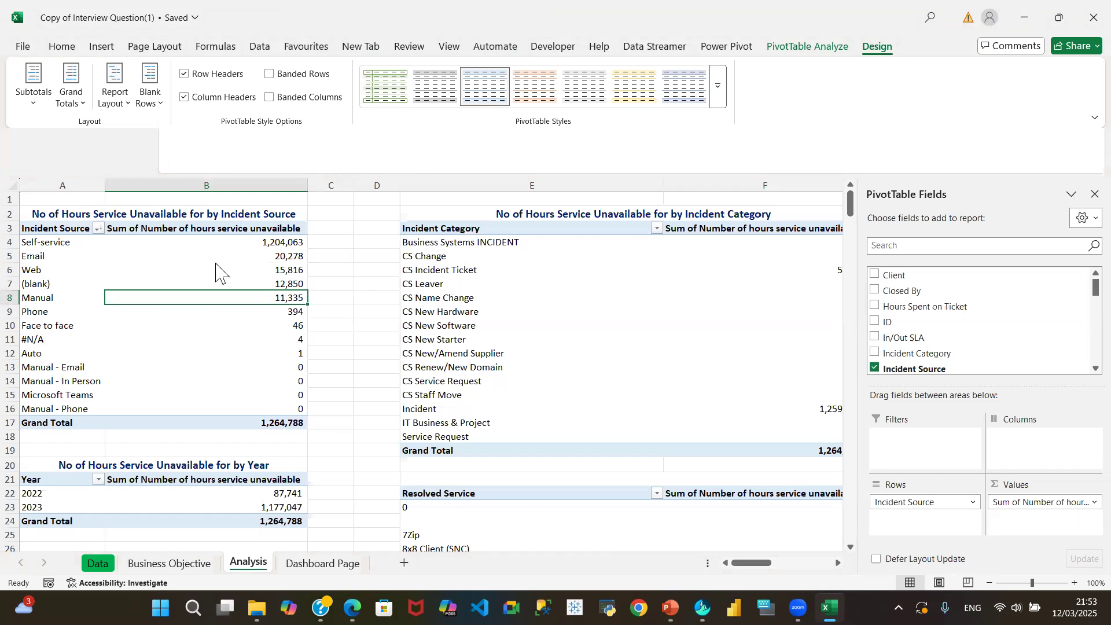
pyautogui.click(385, 93)
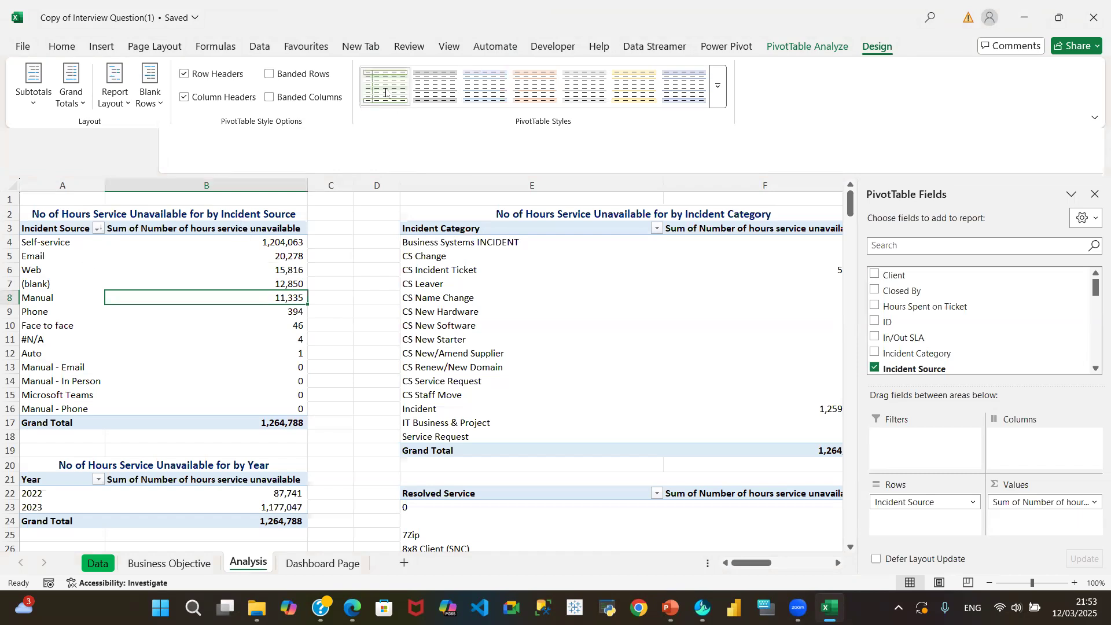
pyautogui.click(634, 90)
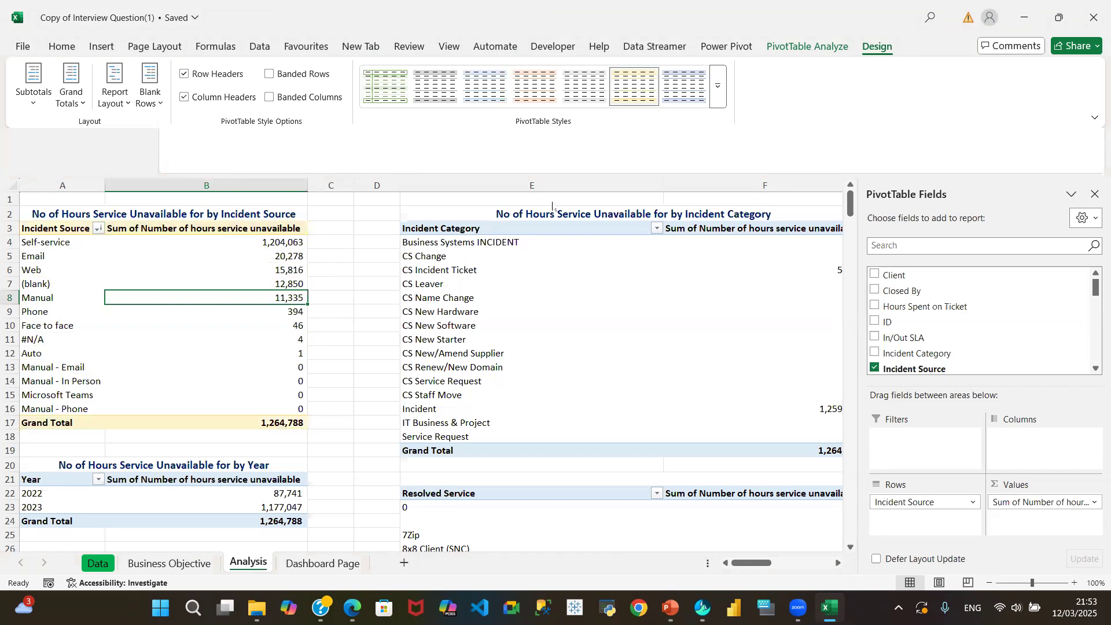
# Apply the light orange PivotTable style to the Incident Category pivot table
pyautogui.click(581, 227)
pyautogui.click(541, 242)
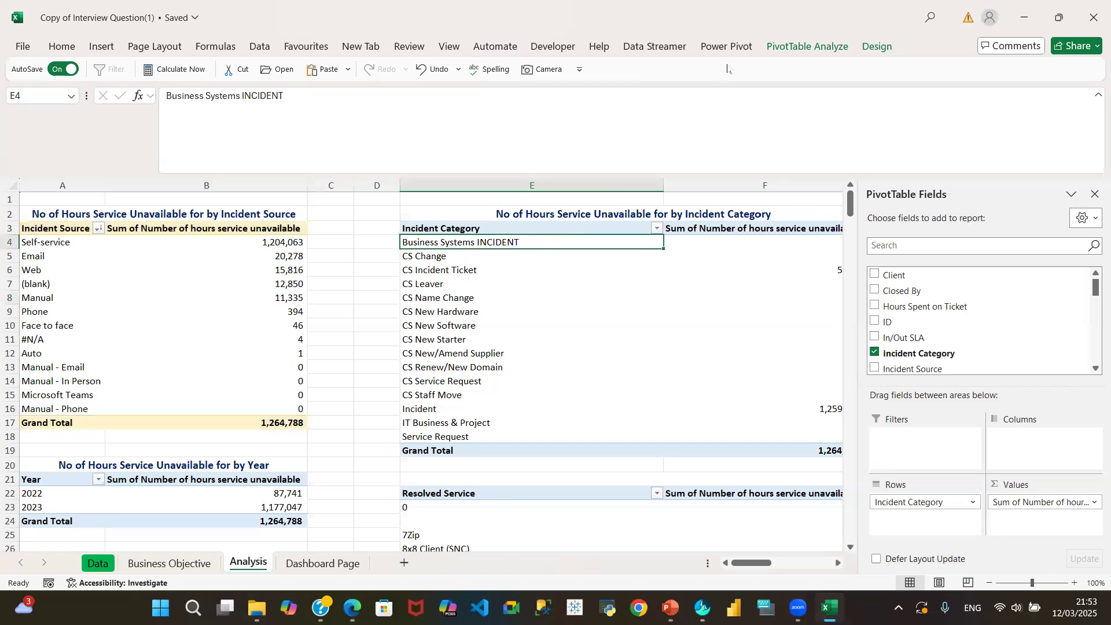
pyautogui.click(878, 46)
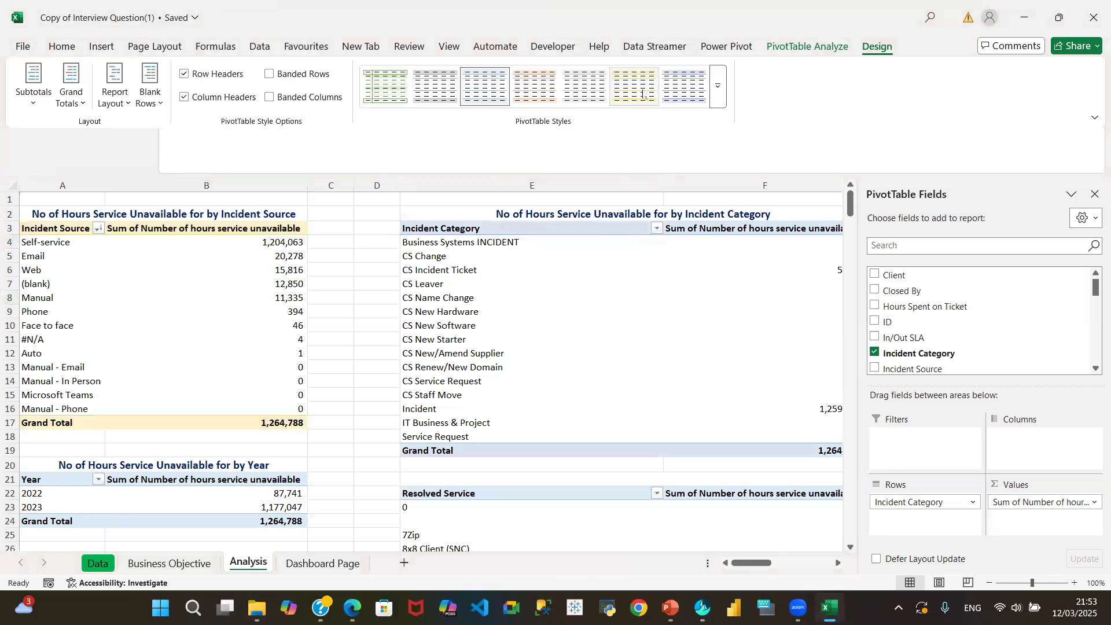
pyautogui.click(535, 88)
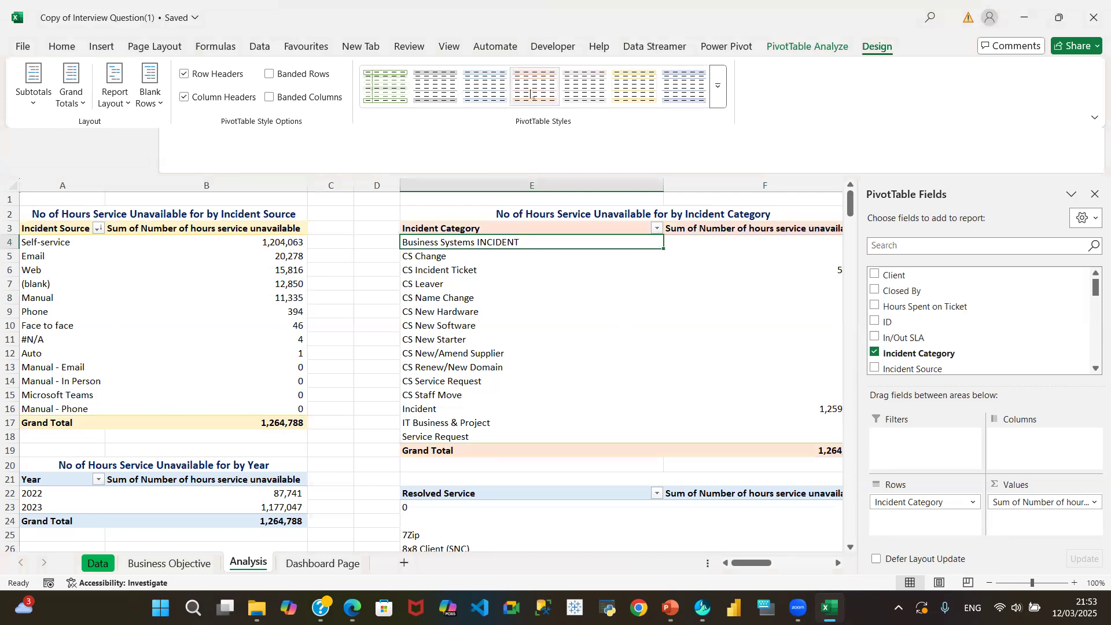
pyautogui.click(718, 87)
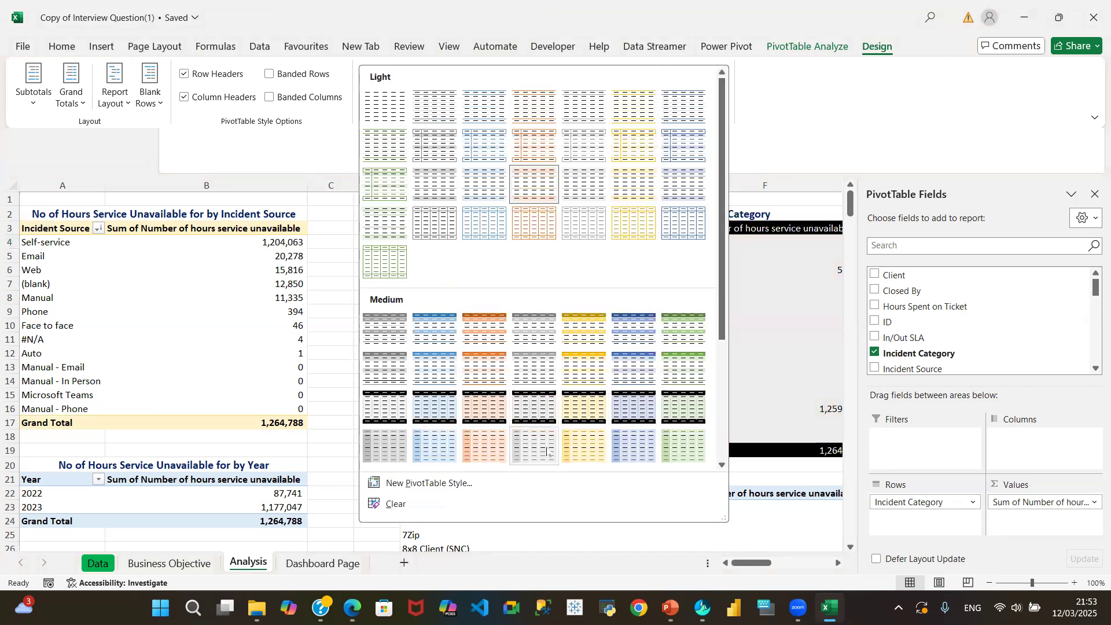
pyautogui.click(224, 510)
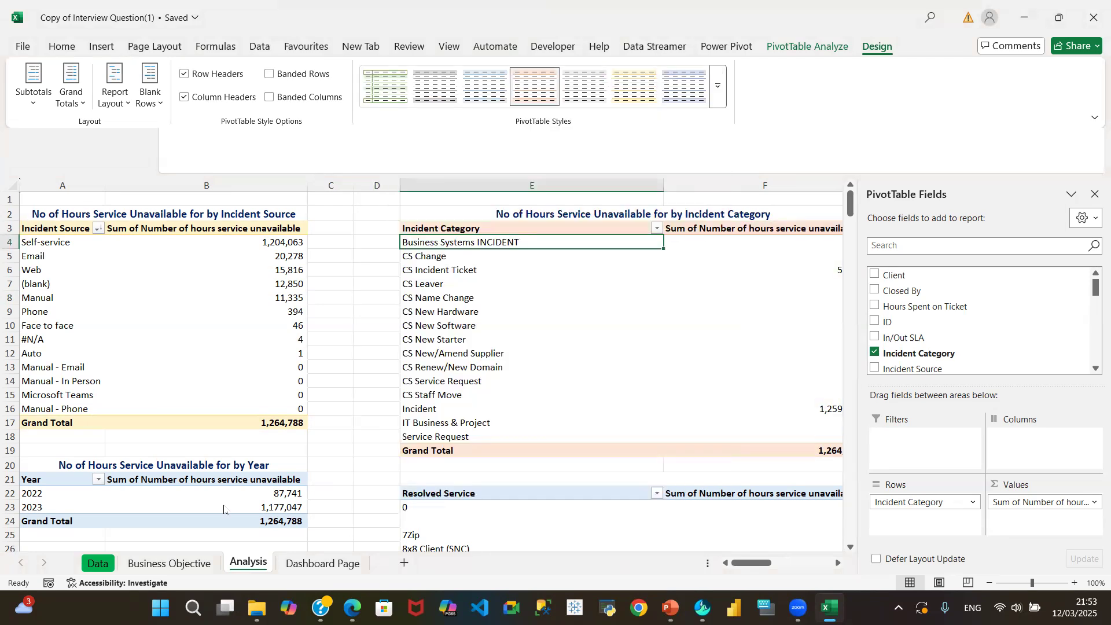
# Apply the medium PivotTable style with black header and grand total rows and grey body to the Year pivot table
pyautogui.click(195, 493)
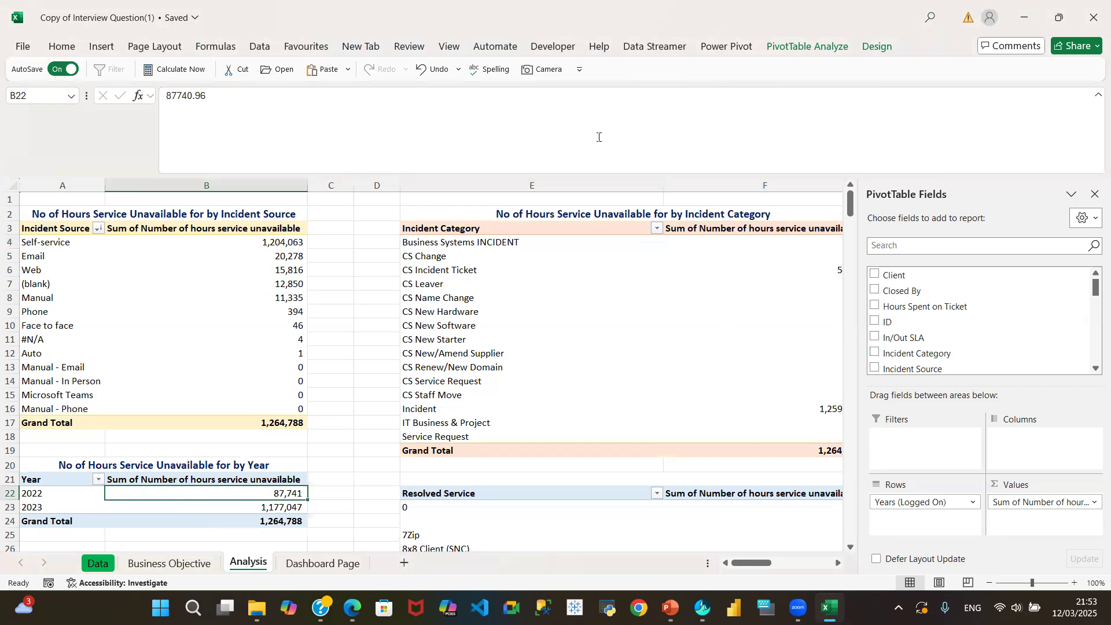
pyautogui.click(878, 47)
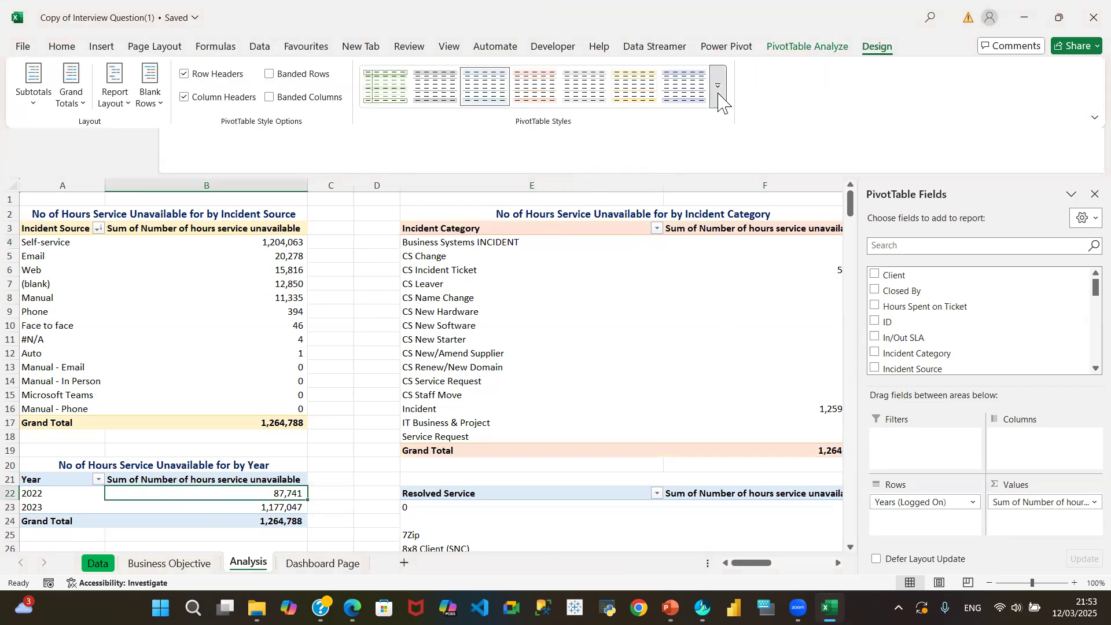
pyautogui.click(718, 90)
pyautogui.click(549, 408)
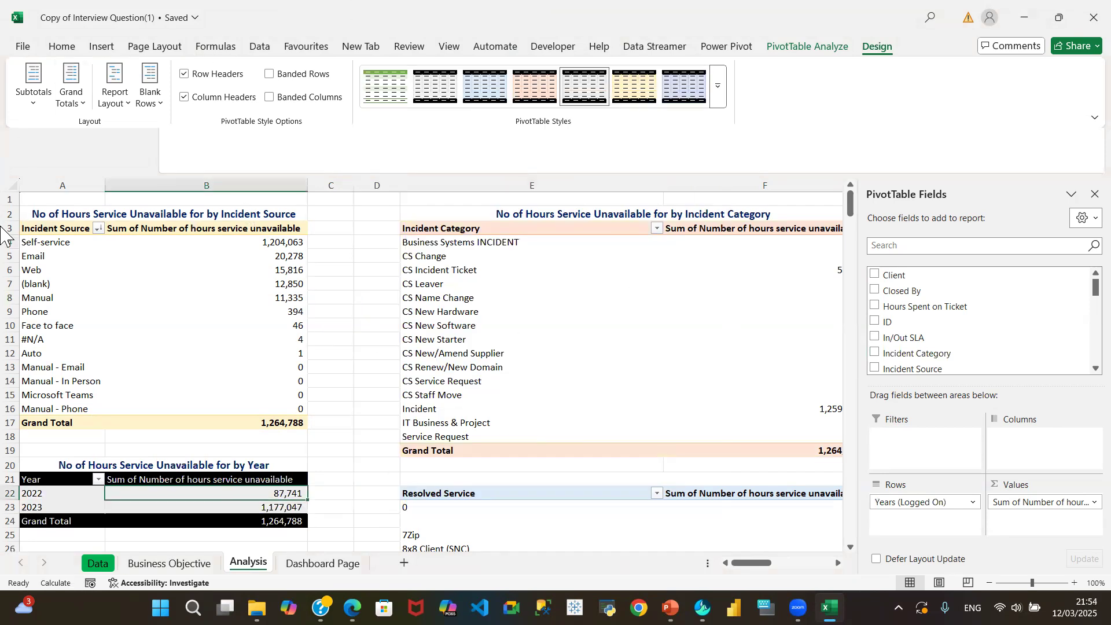
pyautogui.press('Escape')
# Set the Incident Source pivot table to show no subtotals
pyautogui.click(78, 284)
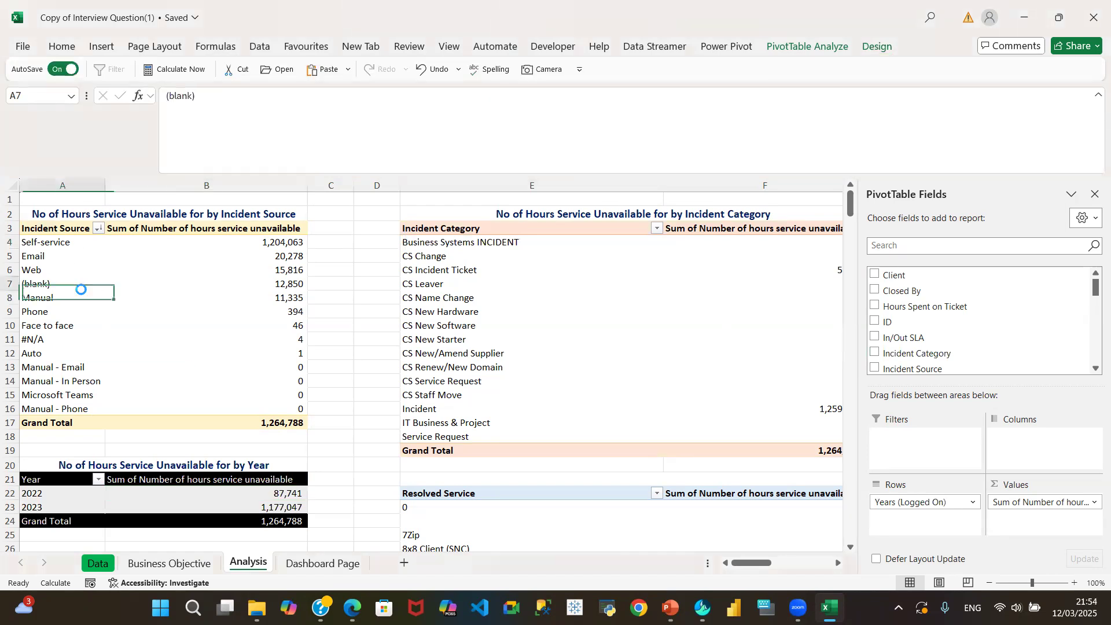
pyautogui.click(879, 49)
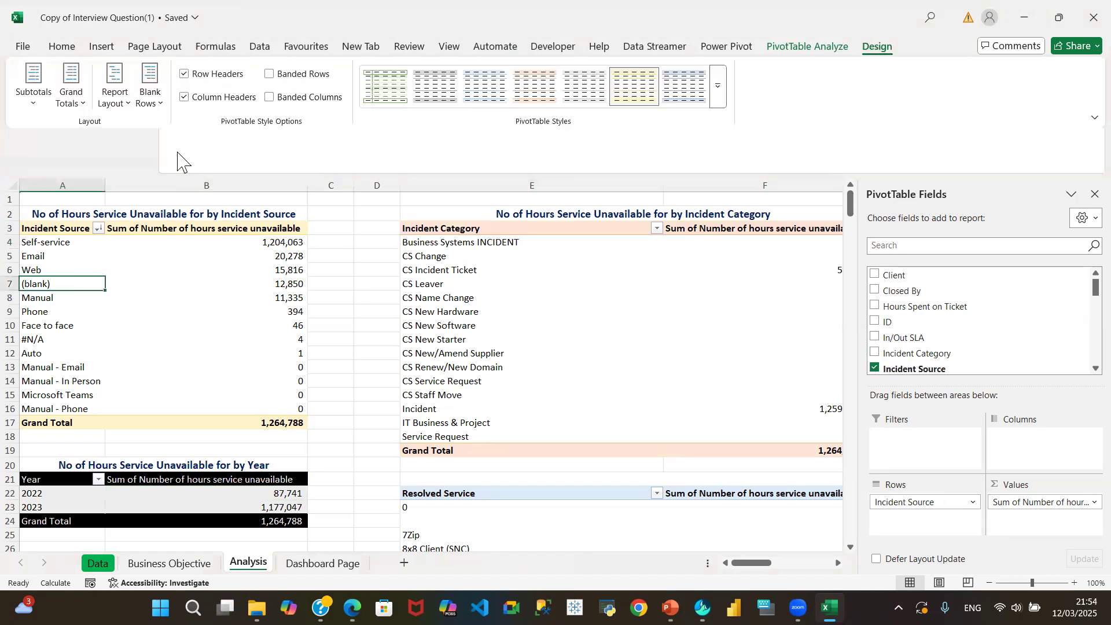
pyautogui.click(32, 104)
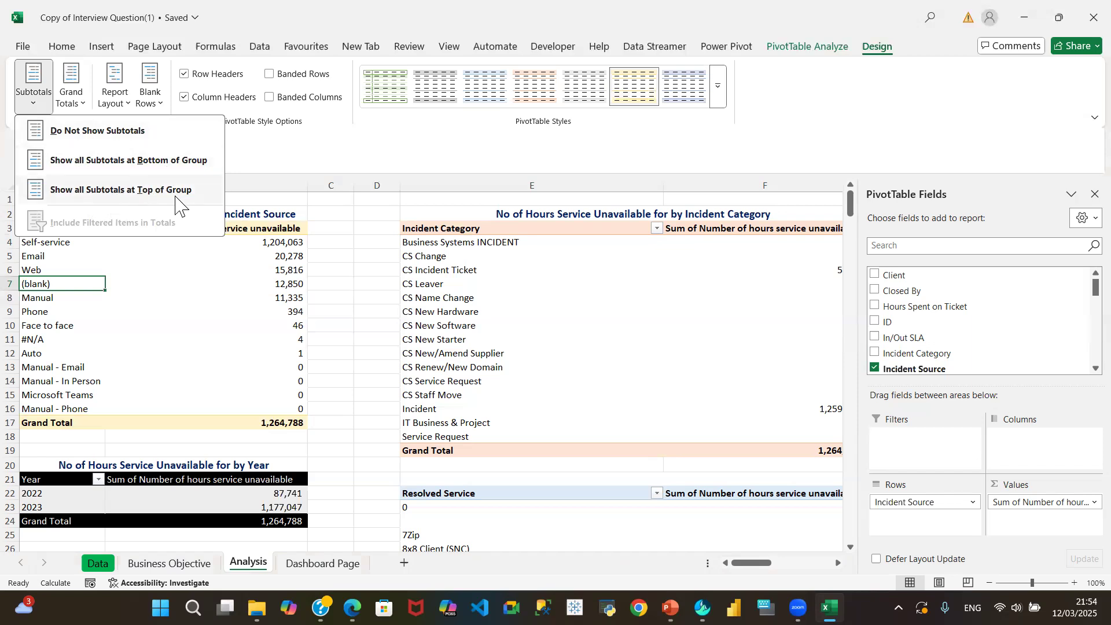
pyautogui.click(106, 143)
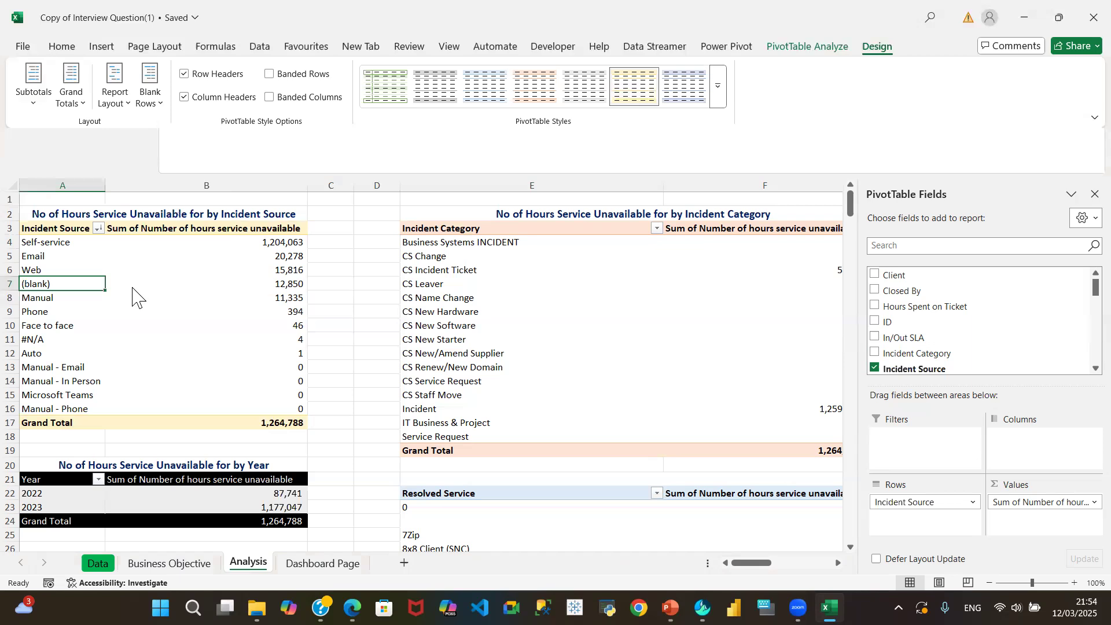
pyautogui.click(157, 314)
# Set the Resolution Team pivot table to show no subtotals
pyautogui.moveTo(748, 562); pyautogui.dragTo(812, 563)
pyautogui.click(476, 361)
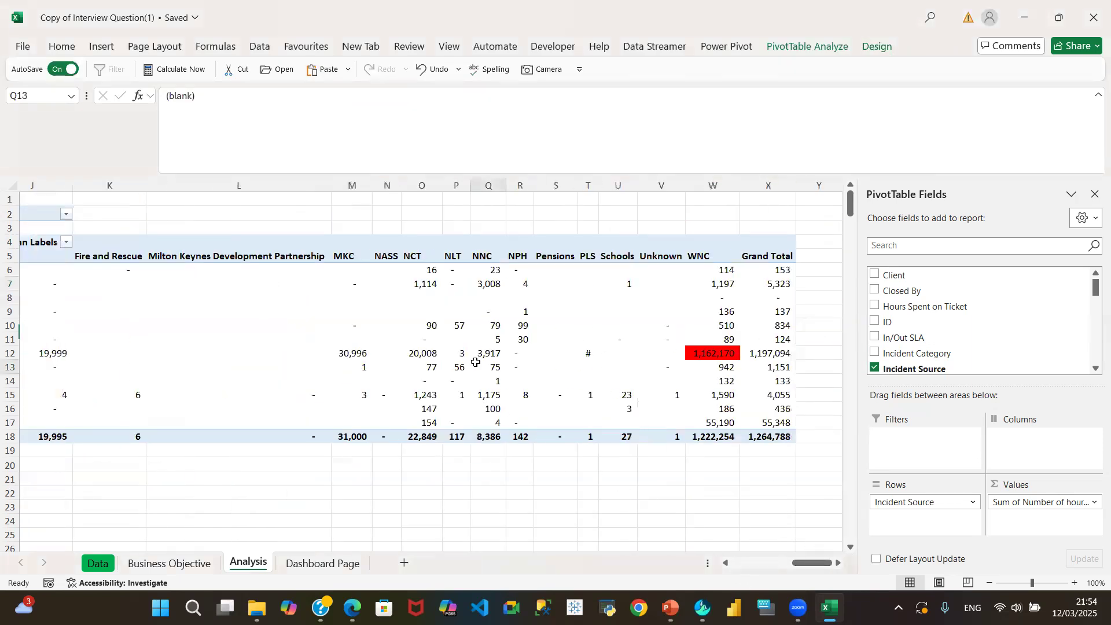
pyautogui.click(877, 46)
pyautogui.click(29, 110)
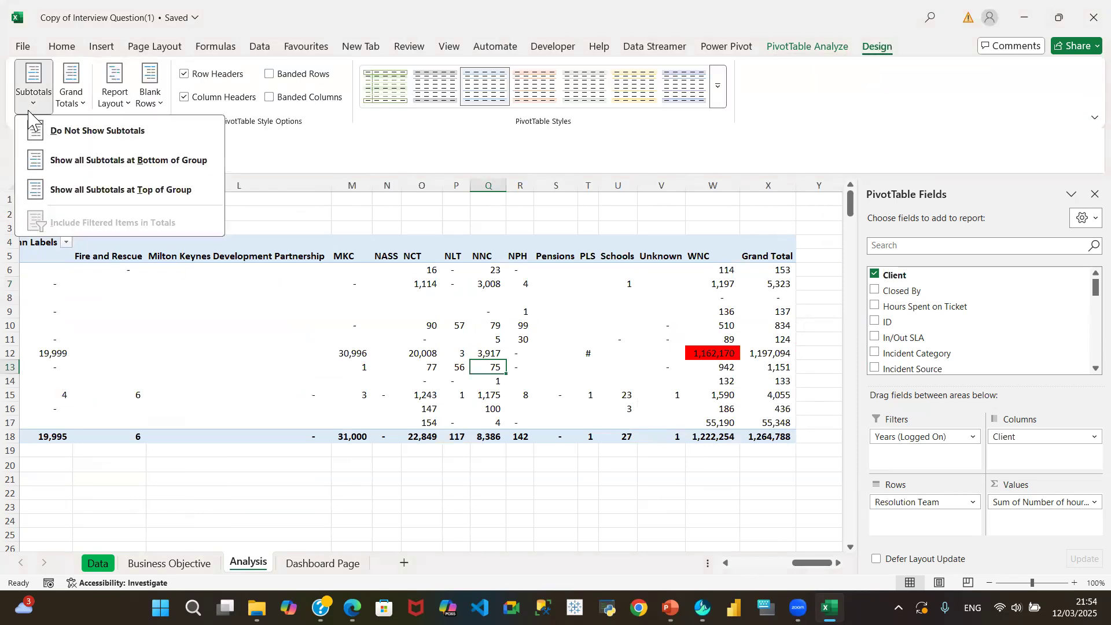
pyautogui.click(61, 134)
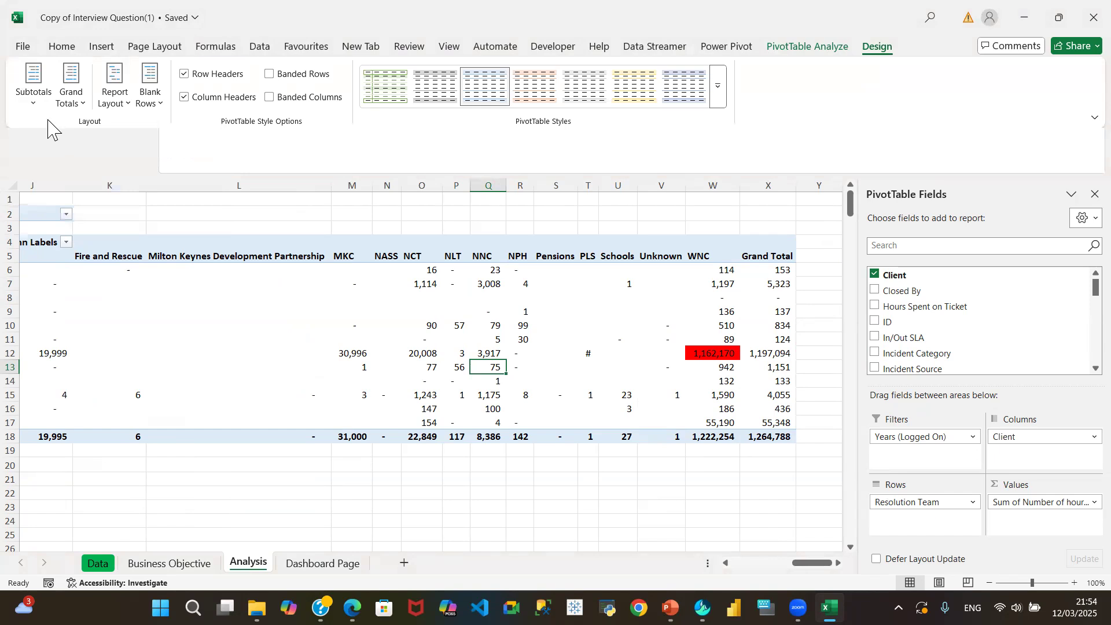
pyautogui.click(29, 110)
pyautogui.click(61, 142)
# Turn the Resolution Team pivot table's grand totals off for rows and columns, and switch both back on
pyautogui.click(72, 103)
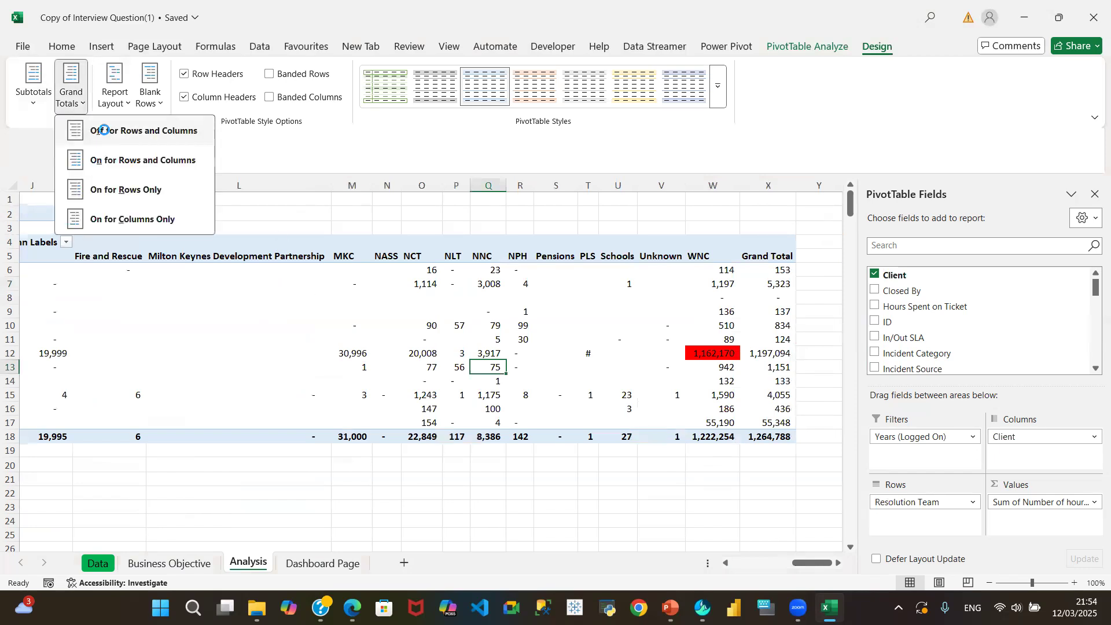
pyautogui.click(106, 133)
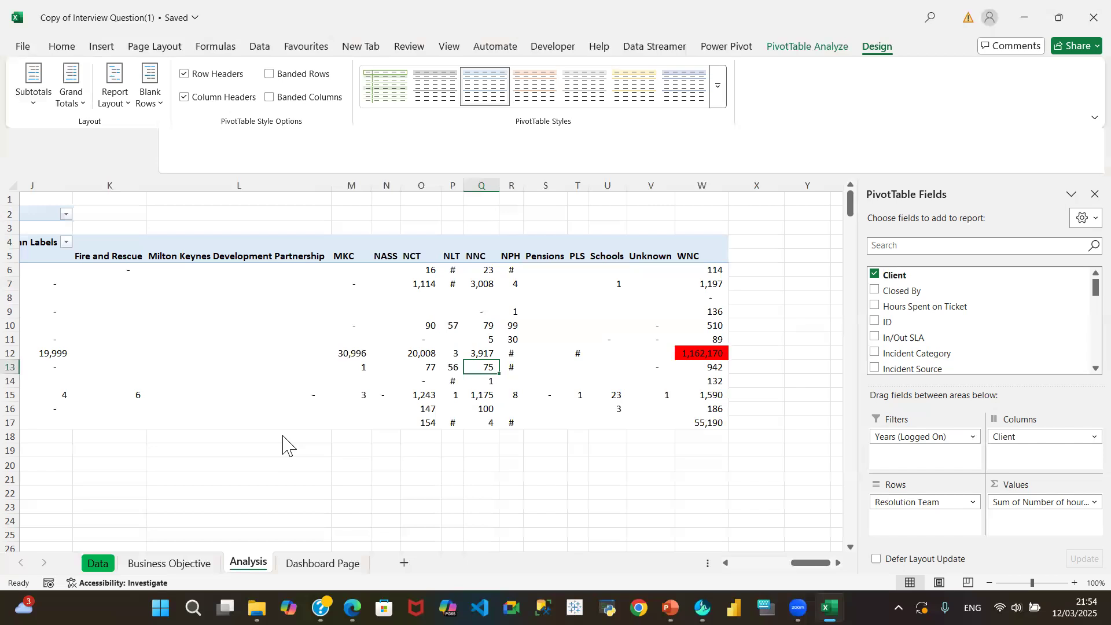
pyautogui.click(78, 110)
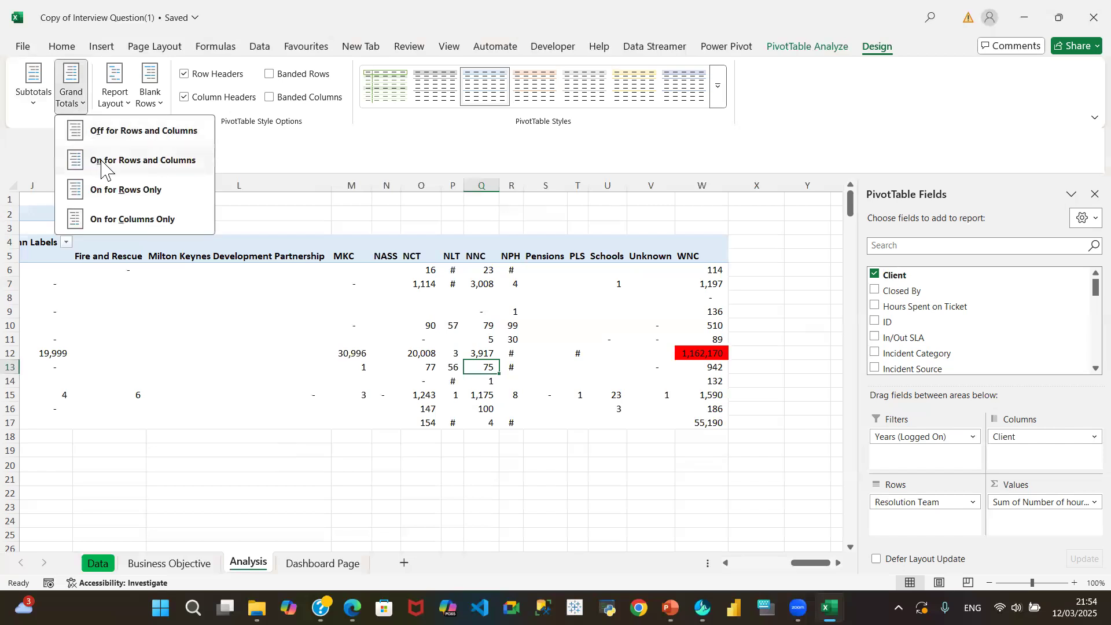
pyautogui.click(102, 171)
# Try grand totals for rows only and for columns only in the Resolution Team pivot table, and restore them for both
pyautogui.click(70, 113)
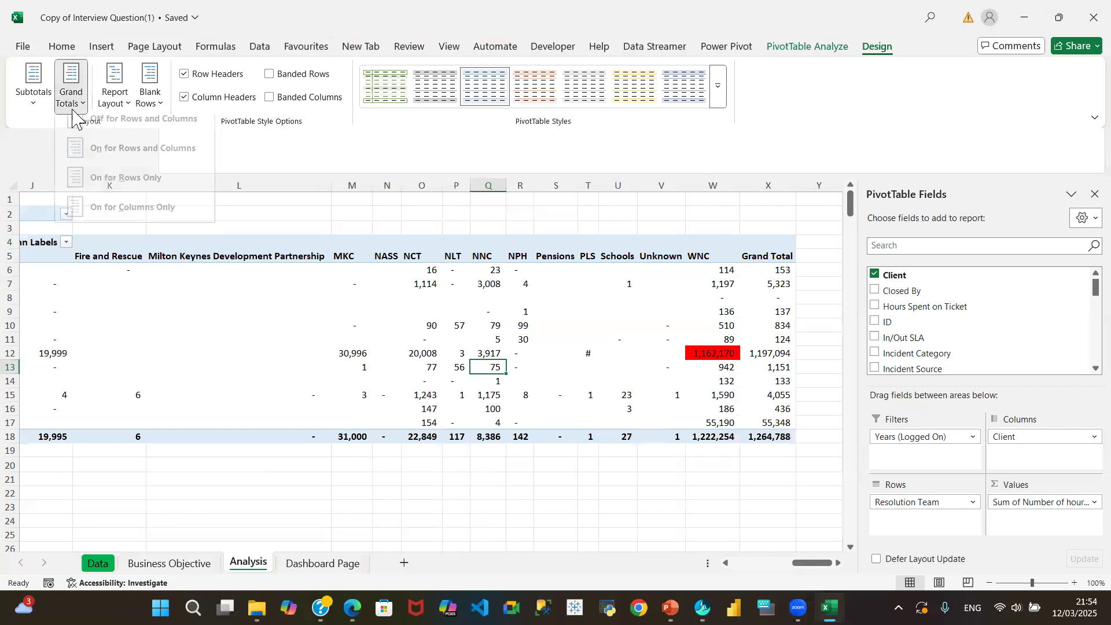
pyautogui.click(117, 191)
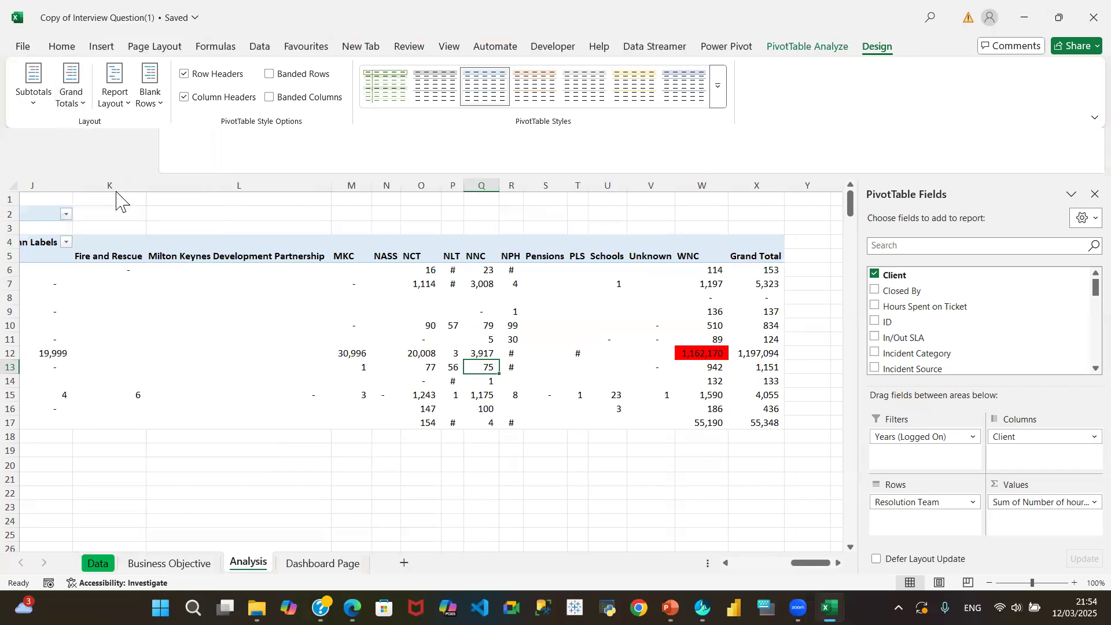
pyautogui.click(60, 70)
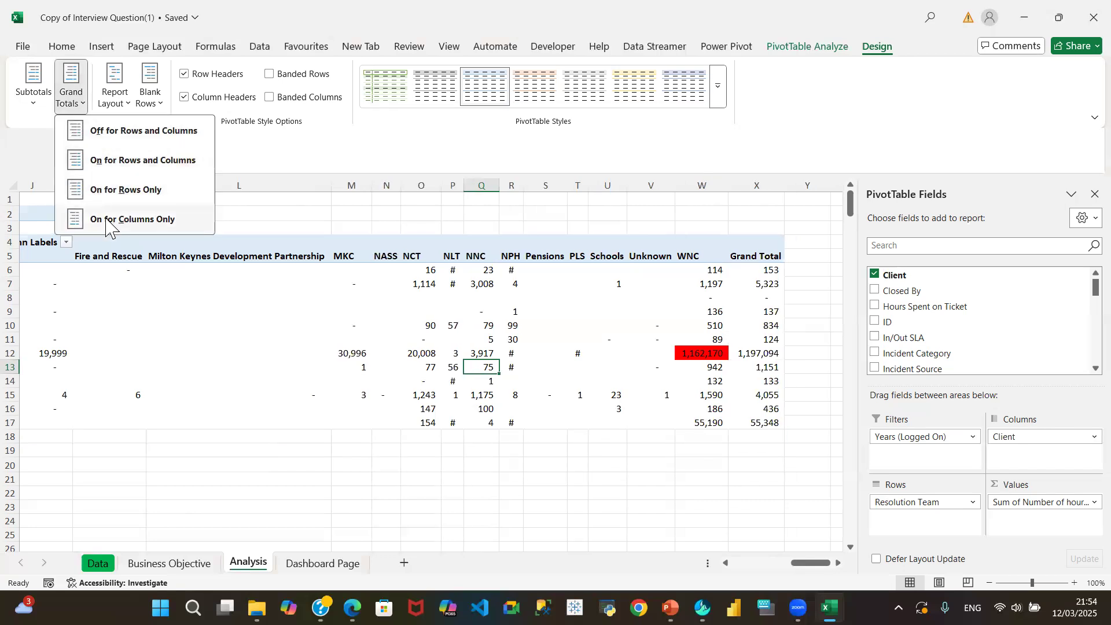
pyautogui.click(107, 219)
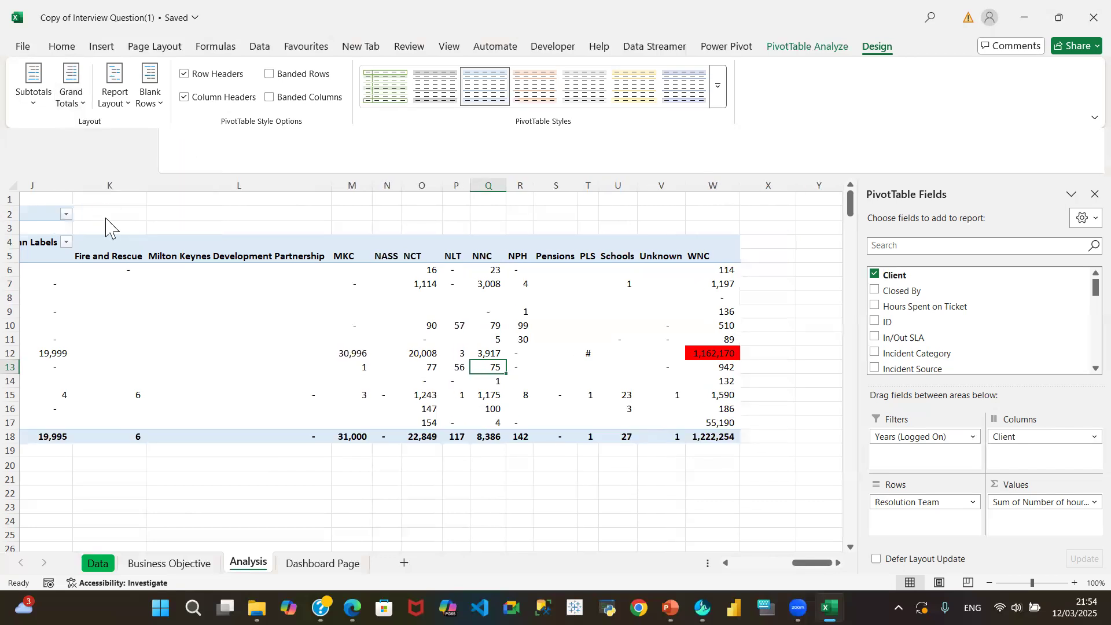
pyautogui.click(79, 107)
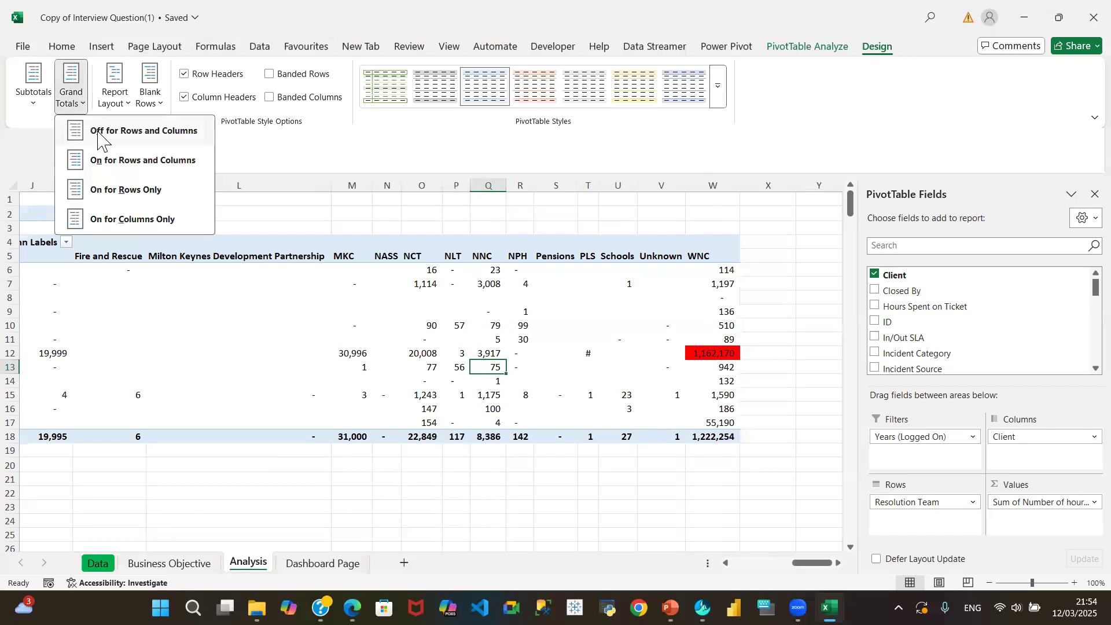
pyautogui.click(103, 166)
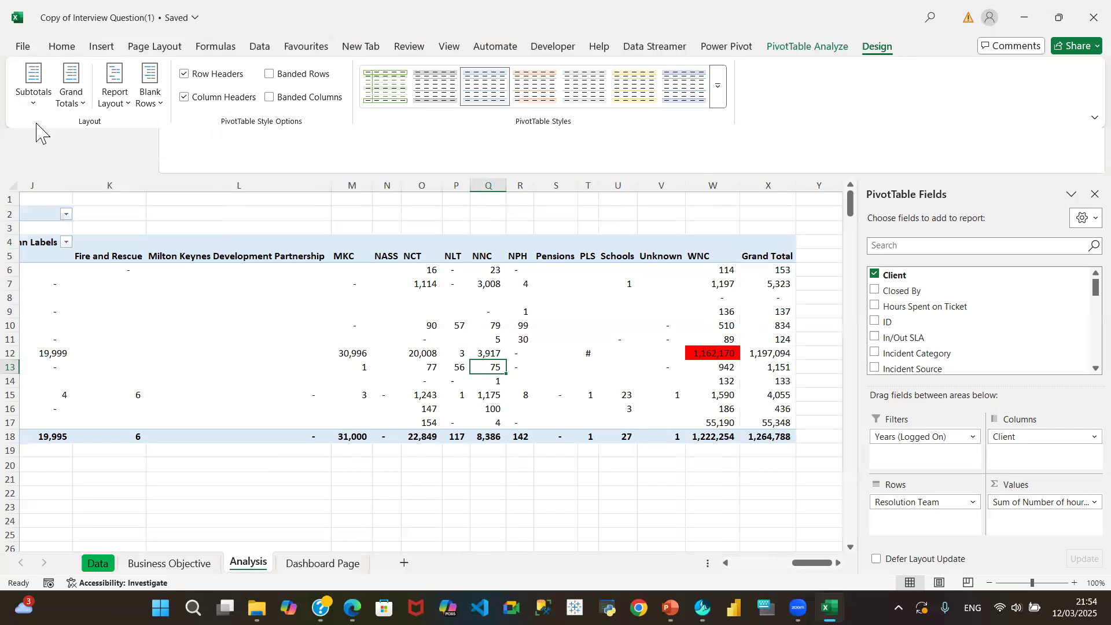
pyautogui.click(34, 87)
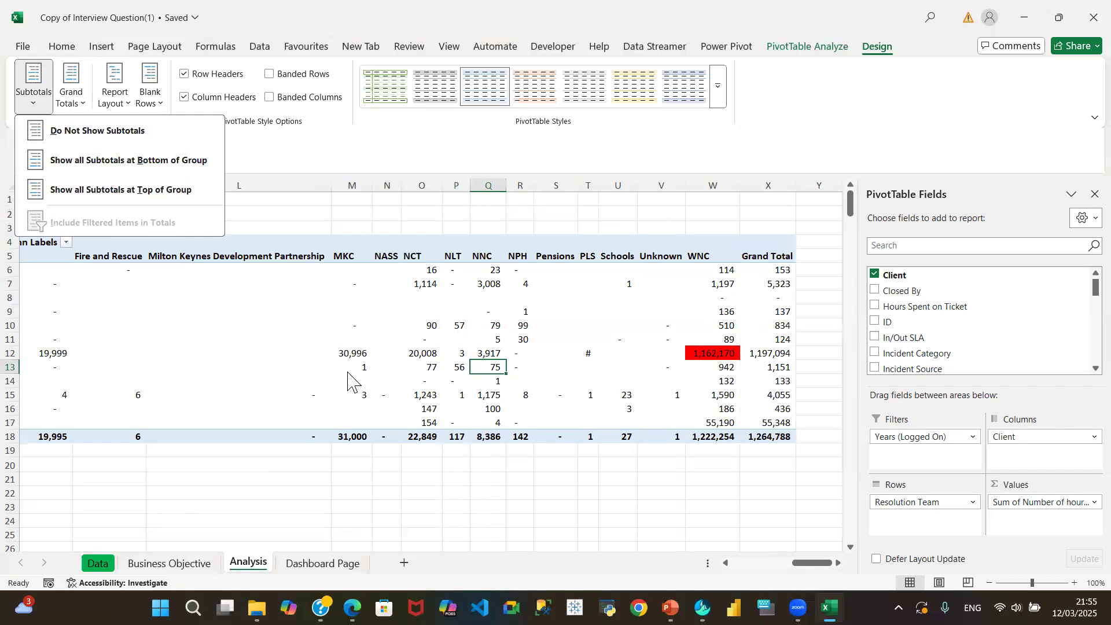
pyautogui.click(283, 163)
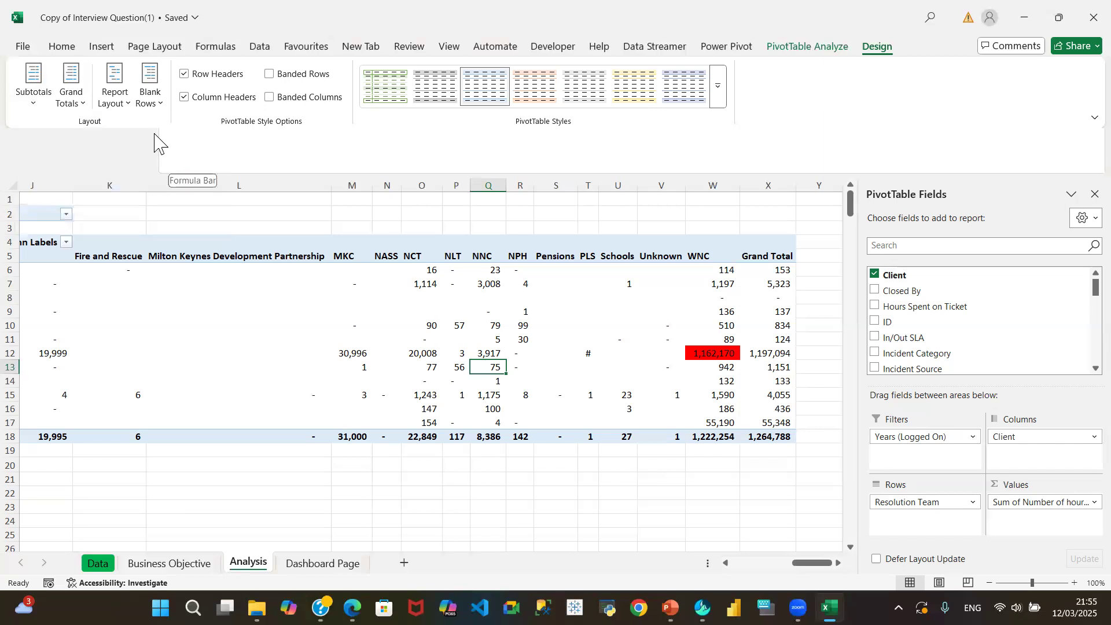
pyautogui.click(120, 104)
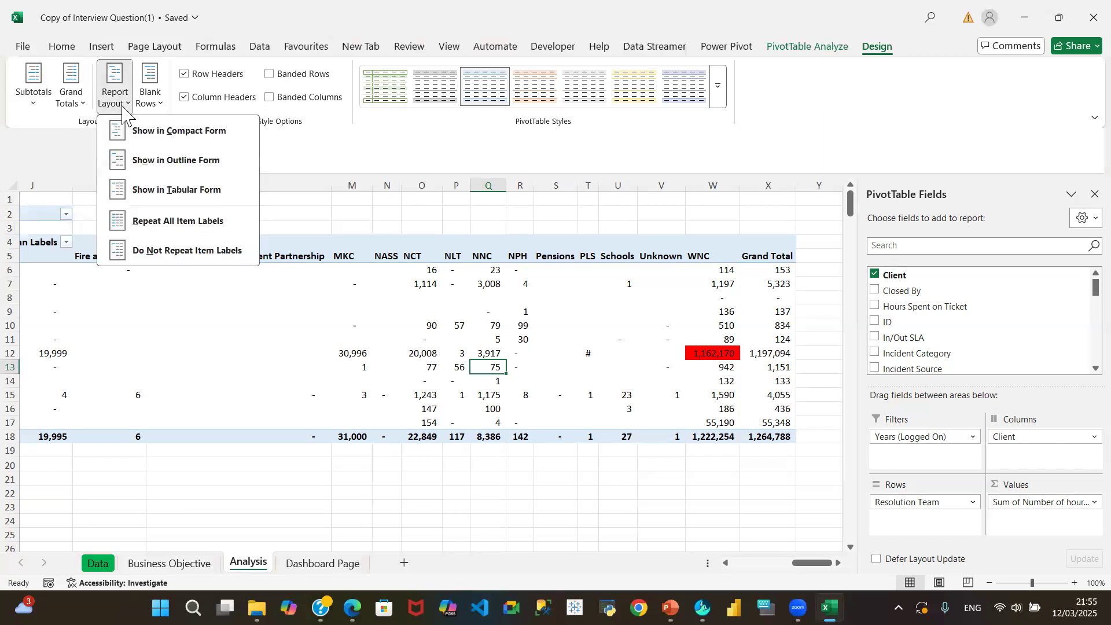
pyautogui.click(403, 347)
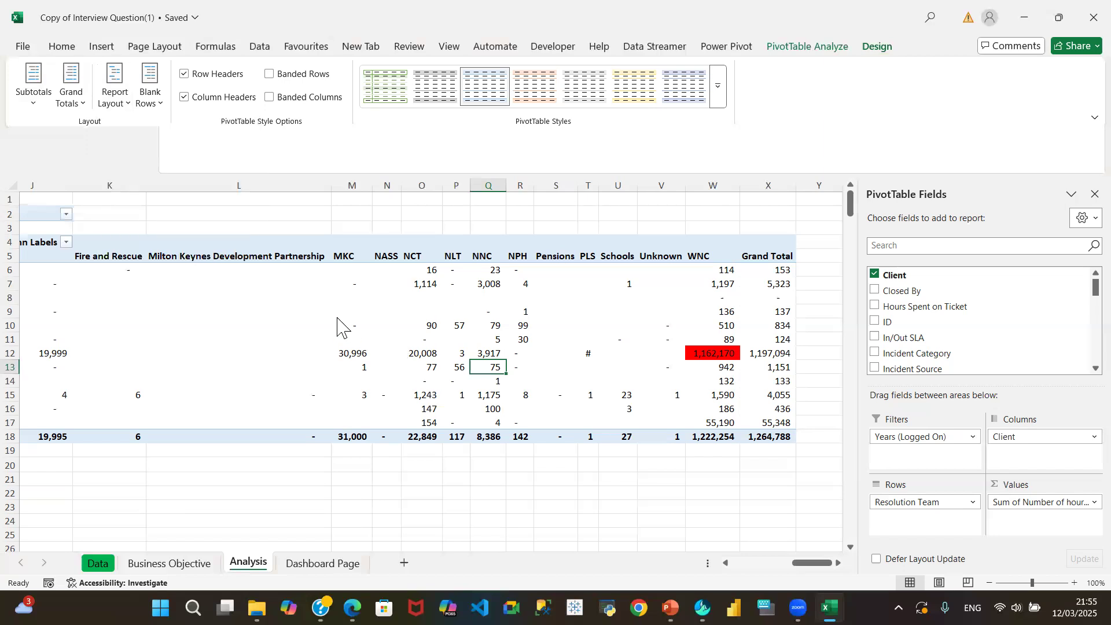
# Try the compact form on the Resolution Team pivot table and set its report layout to outline form
pyautogui.moveTo(801, 566)
pyautogui.mouseDown()
pyautogui.moveTo(754, 564)
pyautogui.moveTo(800, 572)
pyautogui.mouseUp()
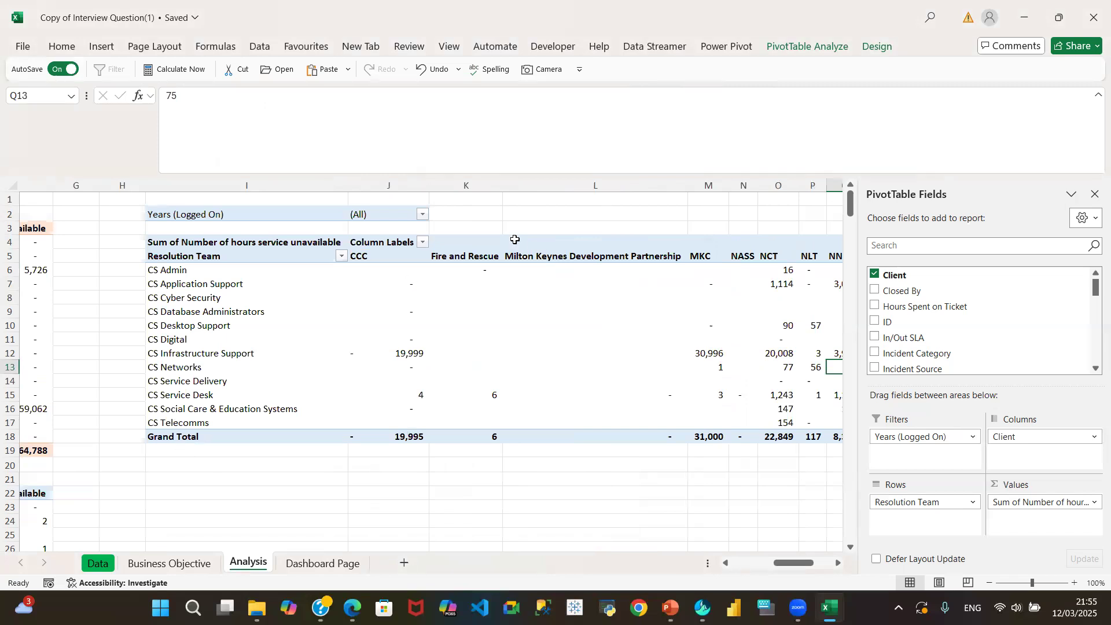
pyautogui.click(205, 282)
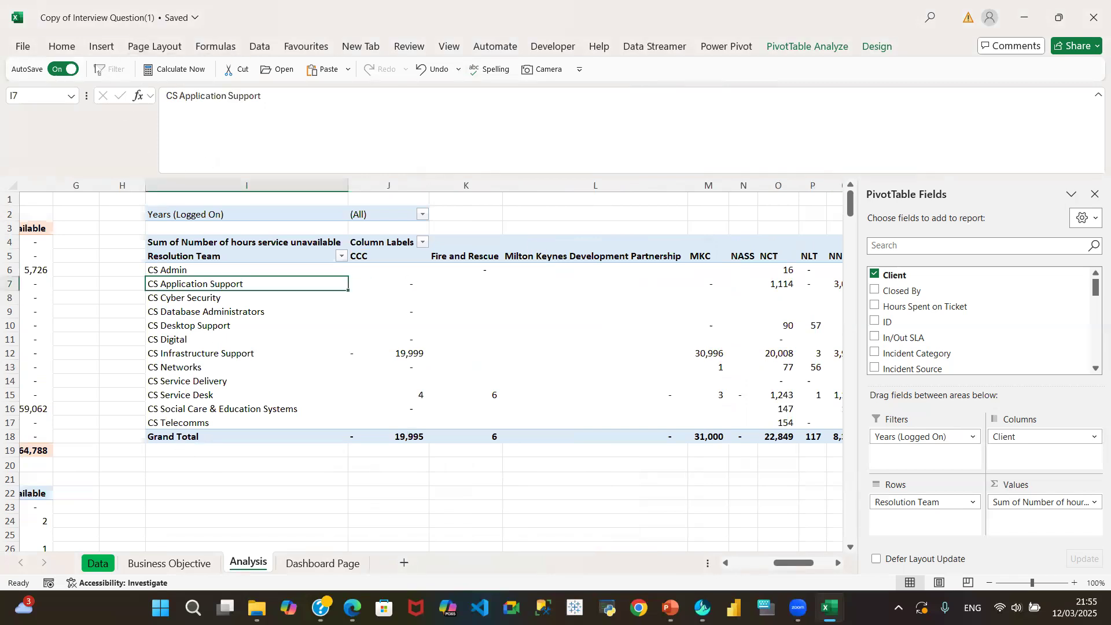
pyautogui.click(878, 46)
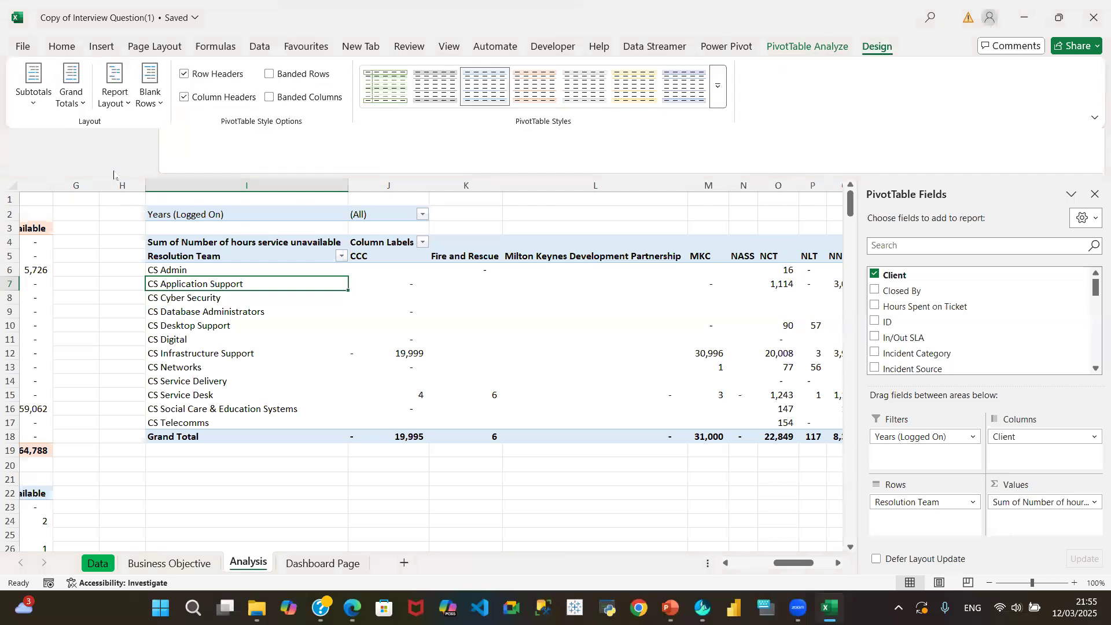
pyautogui.click(114, 98)
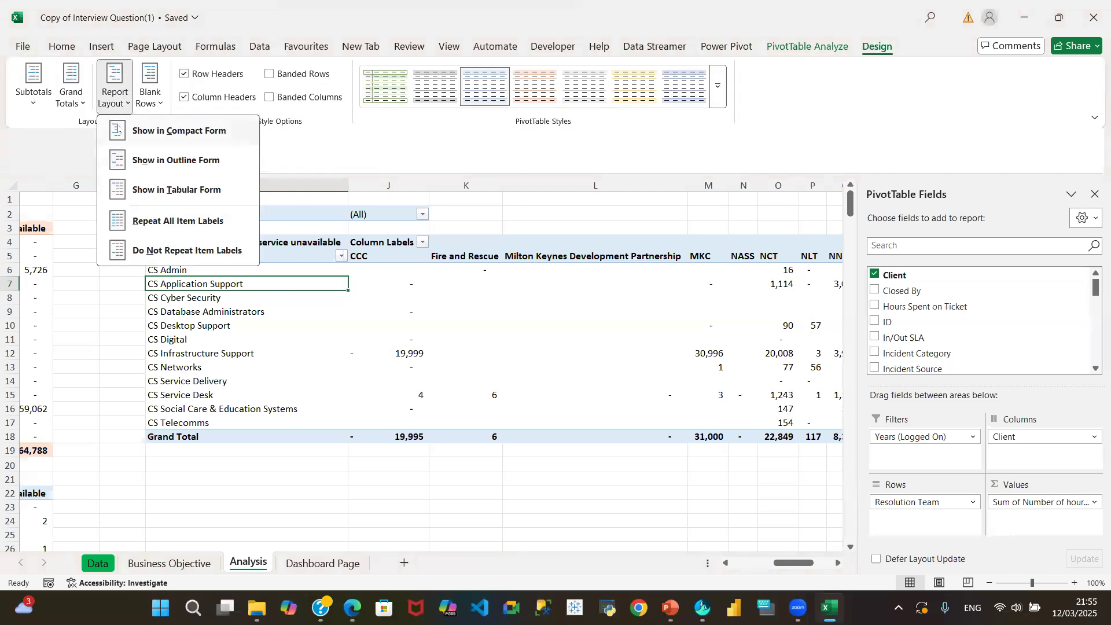
pyautogui.click(157, 132)
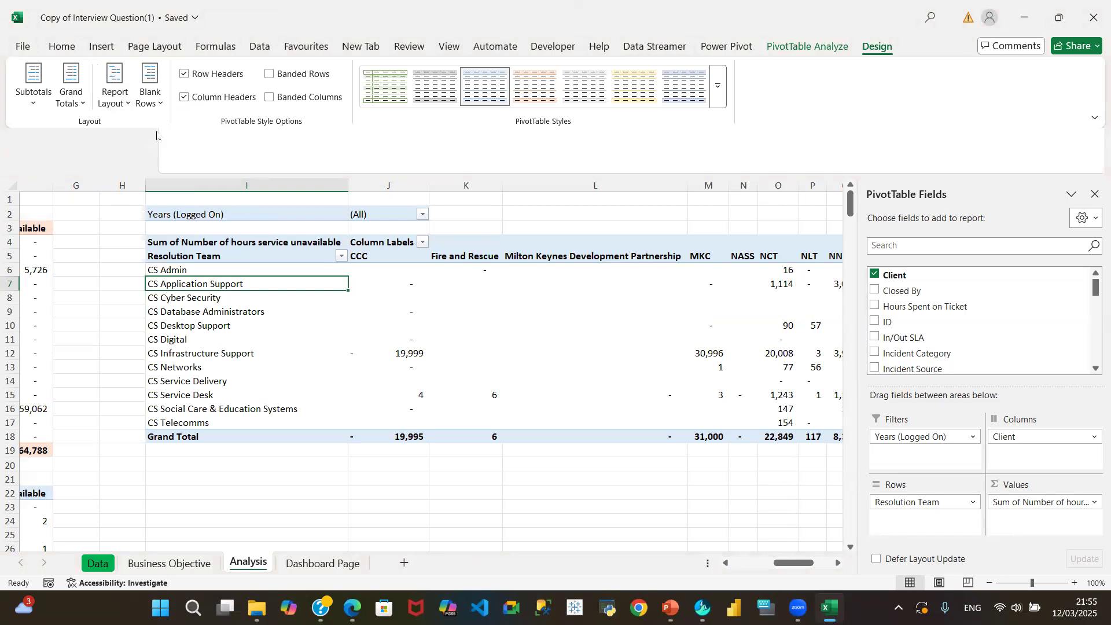
pyautogui.click(114, 95)
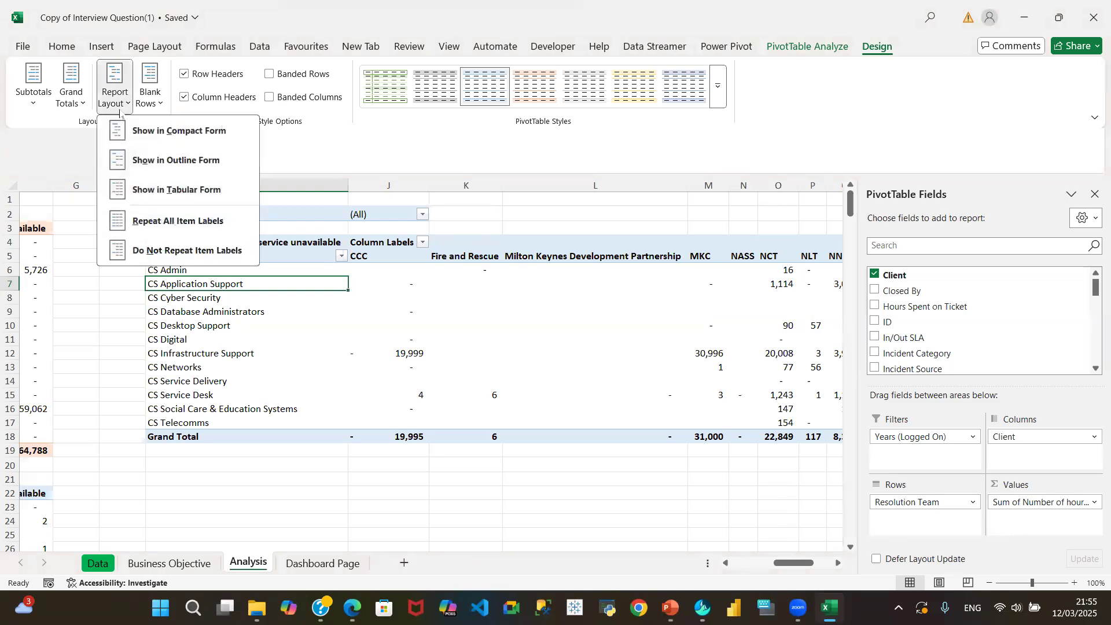
pyautogui.click(149, 163)
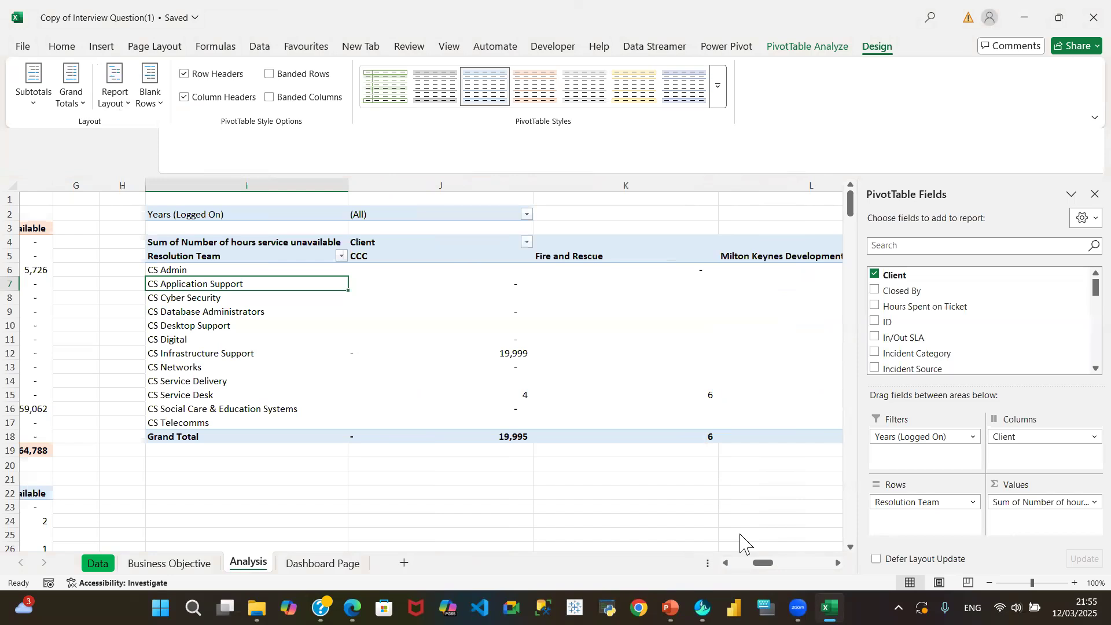
# Set the Resolution Team pivot table's report layout to compact form
pyautogui.moveTo(773, 564); pyautogui.dragTo(522, 523)
pyautogui.click(877, 46)
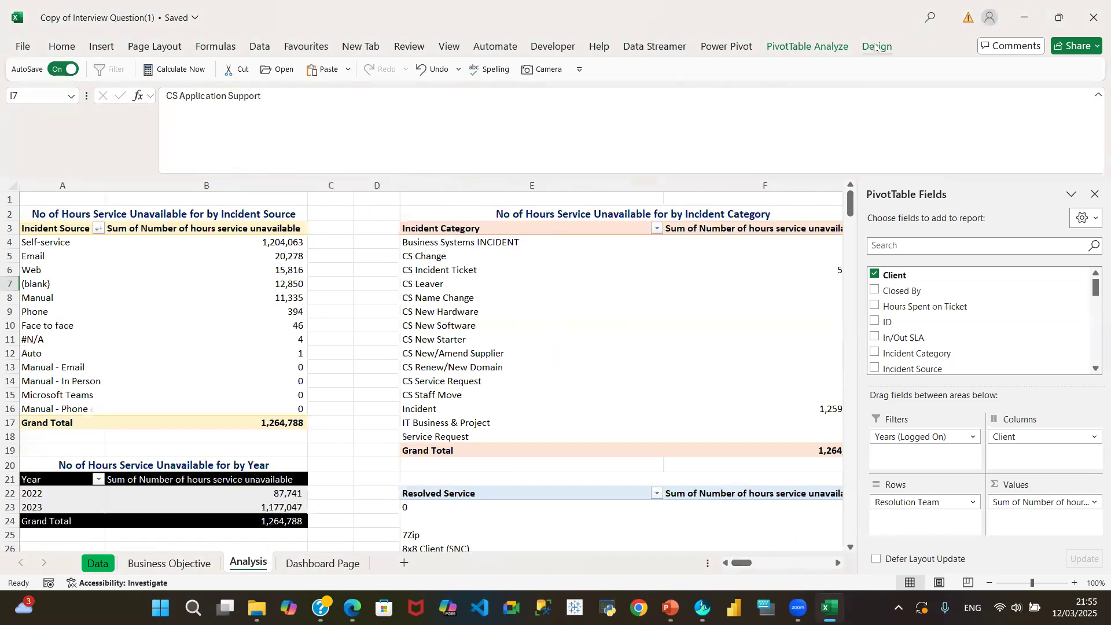
pyautogui.click(119, 102)
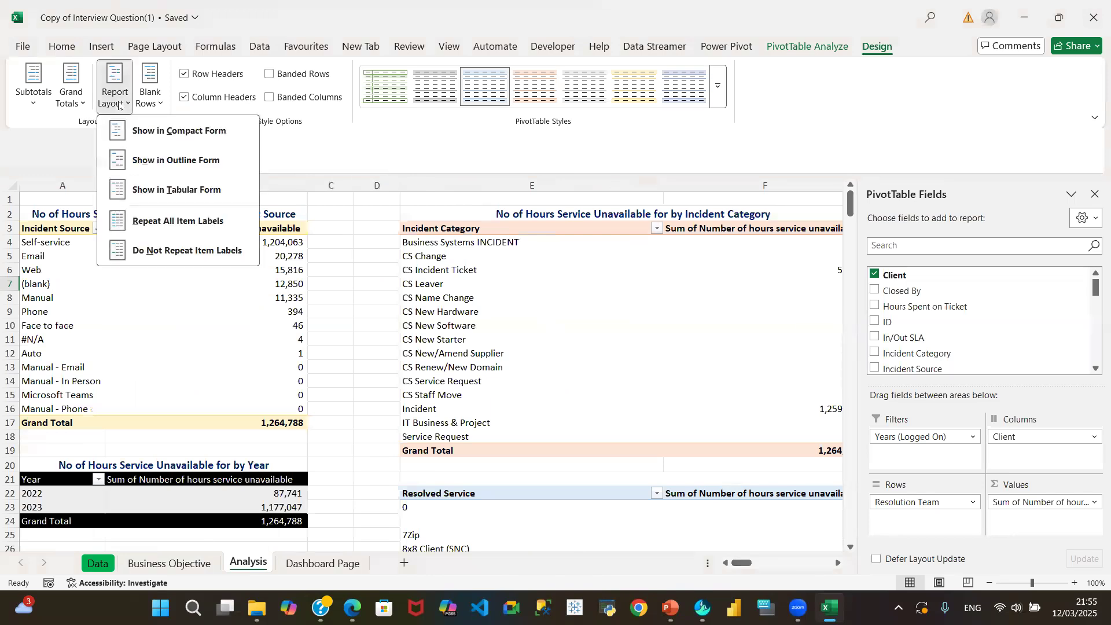
pyautogui.click(154, 133)
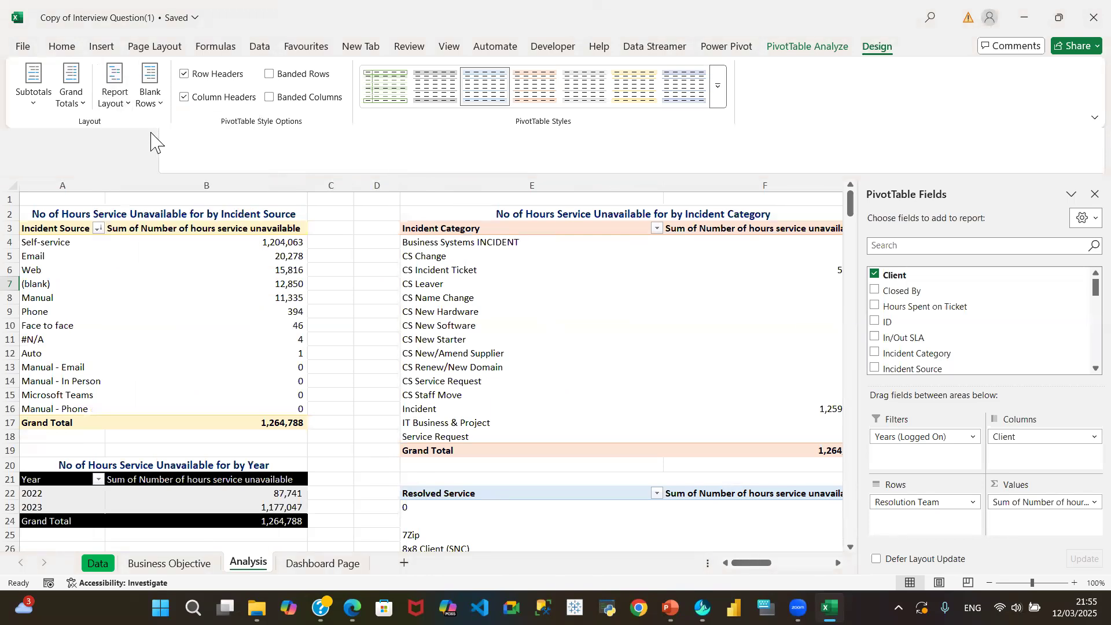
# Try inserting a blank line after each item in the Resolution Team pivot table, and remove the blank lines again
pyautogui.click(151, 108)
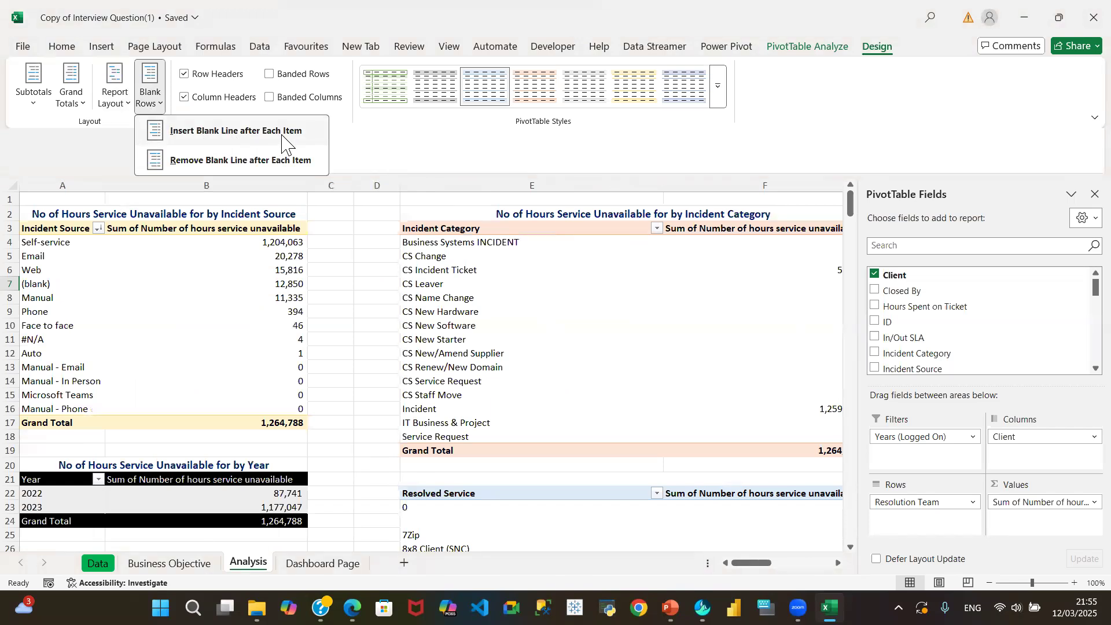
pyautogui.click(257, 134)
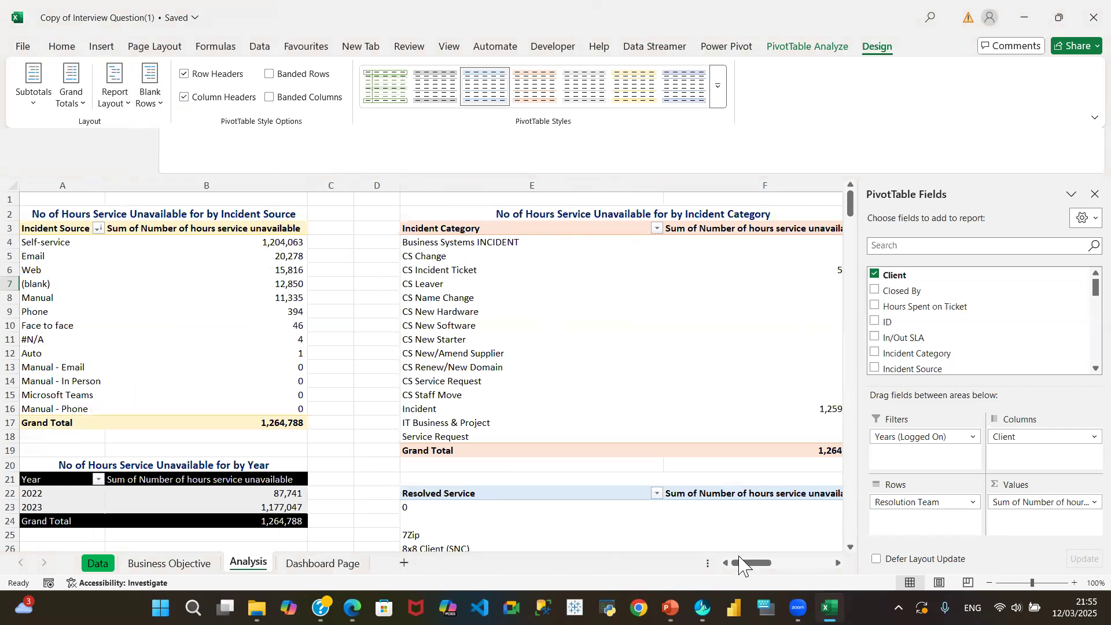
pyautogui.moveTo(745, 566); pyautogui.dragTo(818, 579)
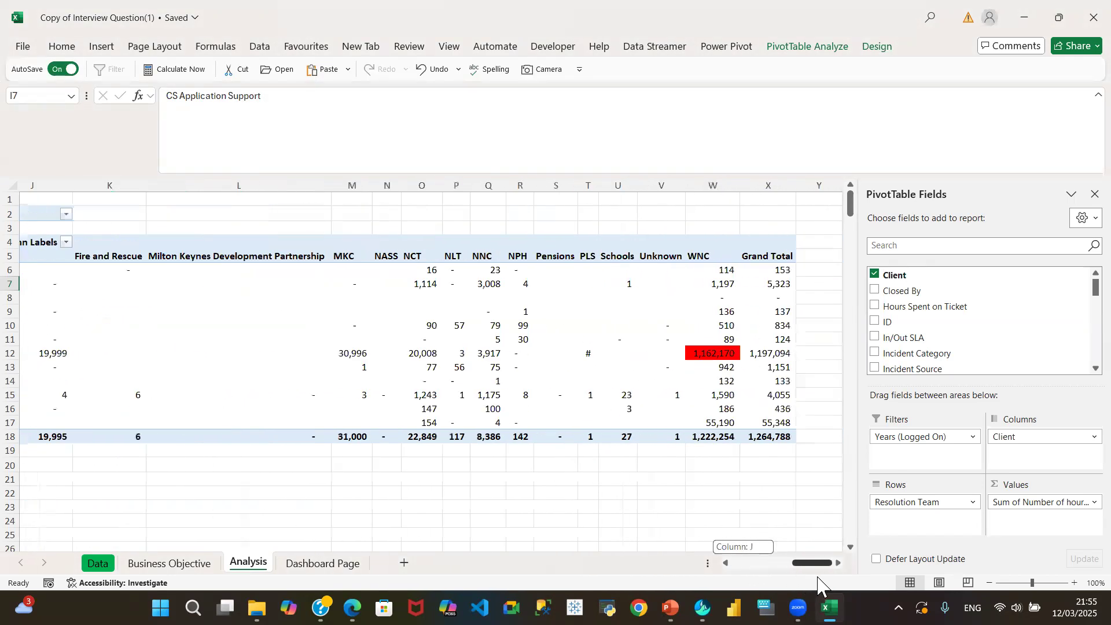
pyautogui.click(879, 47)
pyautogui.click(151, 104)
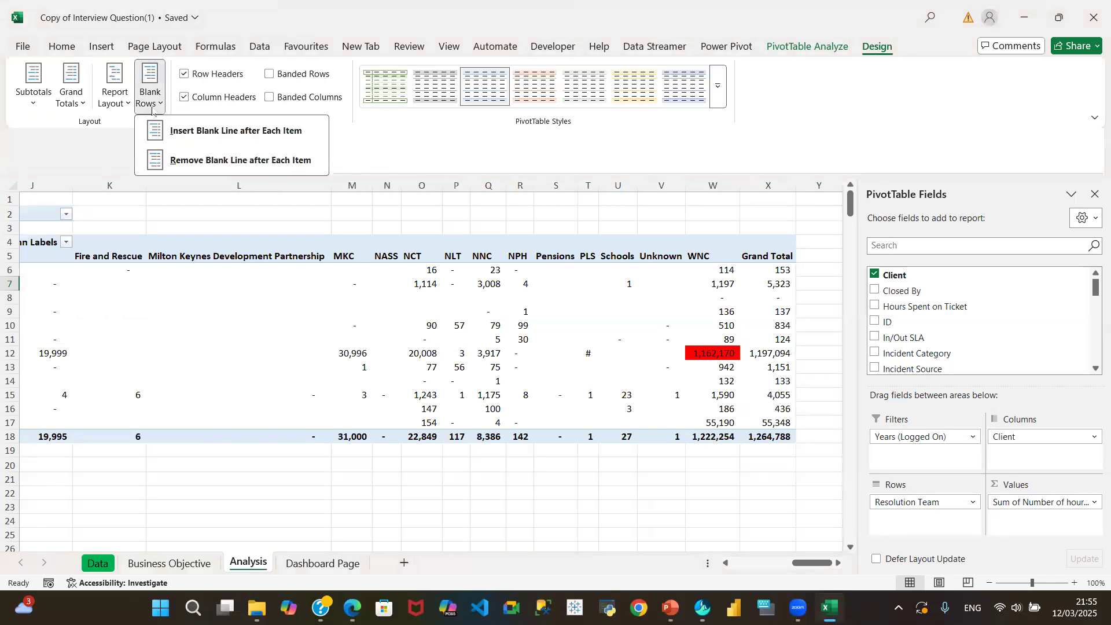
pyautogui.click(200, 162)
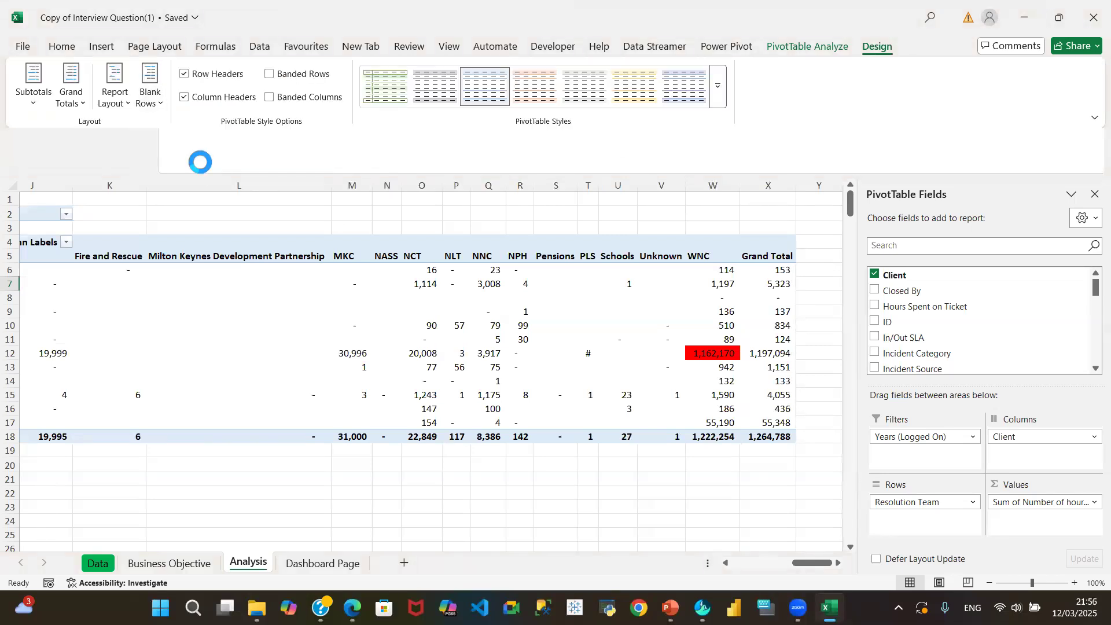
# Switch the row header and column header formatting of the Resolution Team pivot table off and back on to compare the effect
pyautogui.click(437, 324)
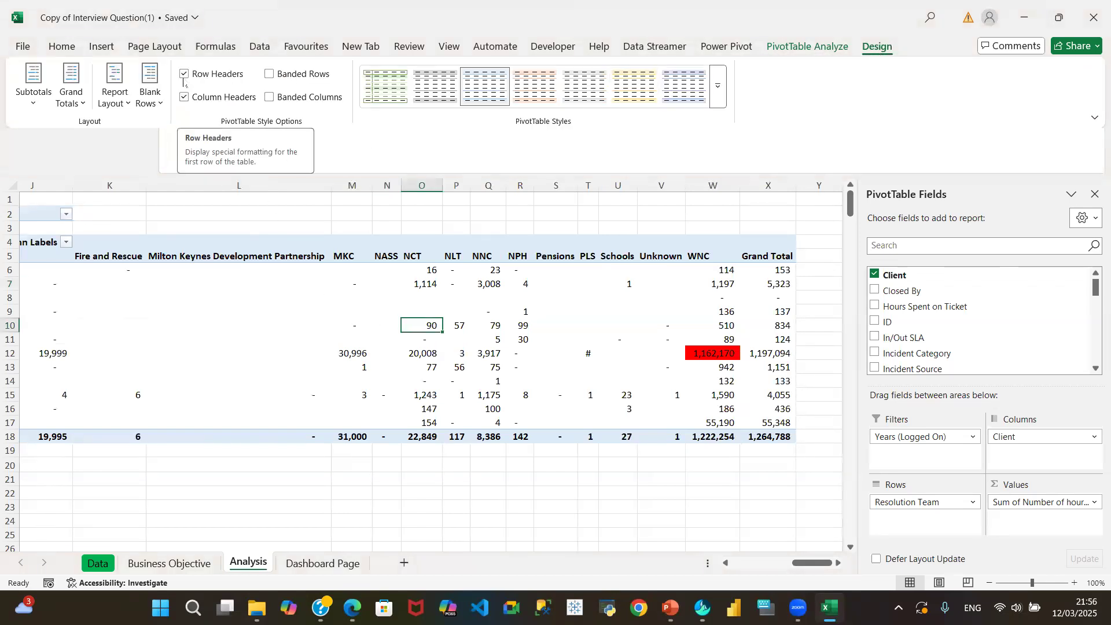
pyautogui.click(186, 74)
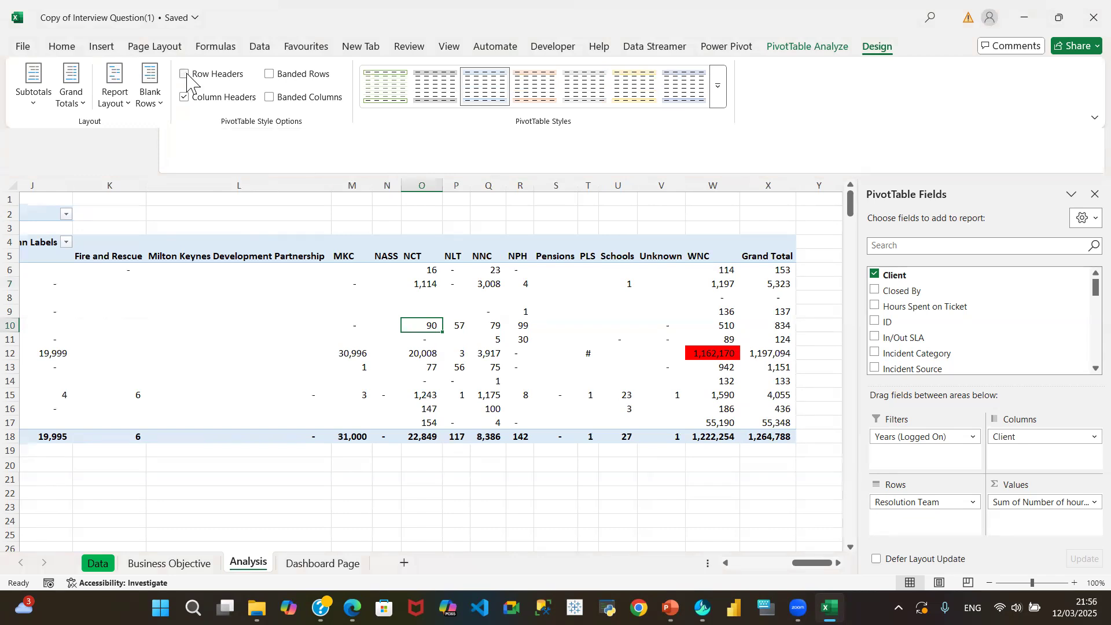
pyautogui.click(186, 75)
pyautogui.click(186, 98)
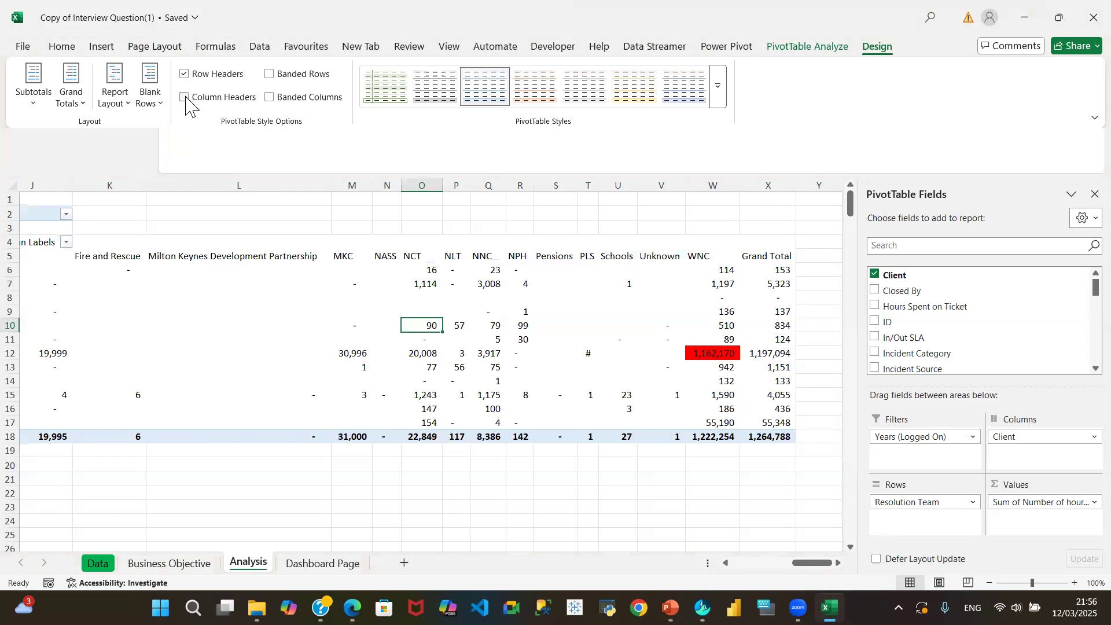
pyautogui.click(184, 98)
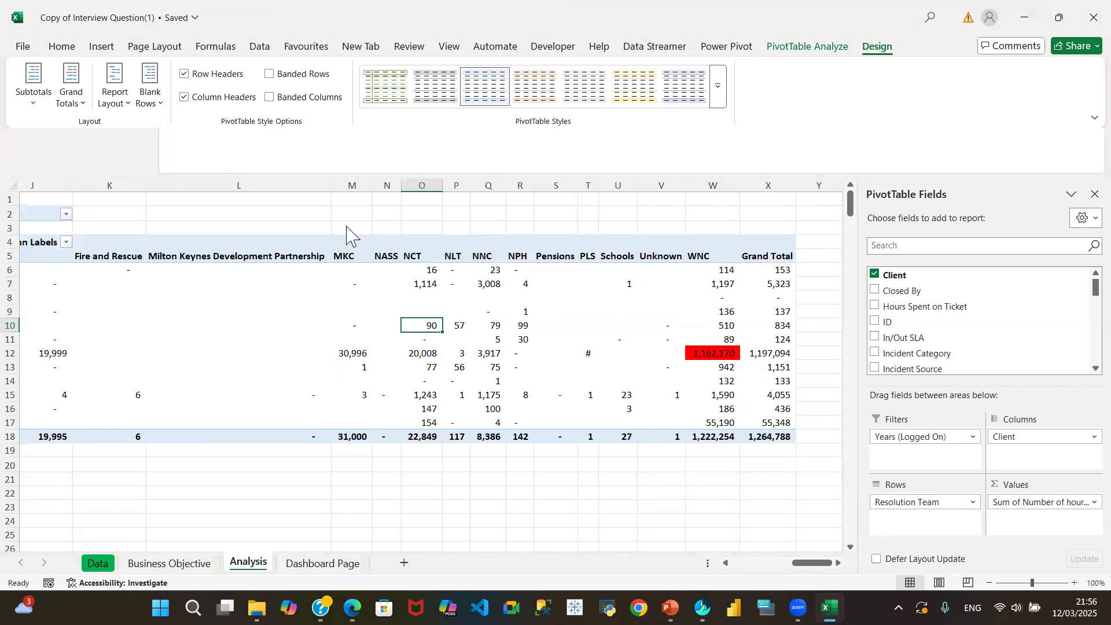
pyautogui.moveTo(819, 572); pyautogui.dragTo(796, 570)
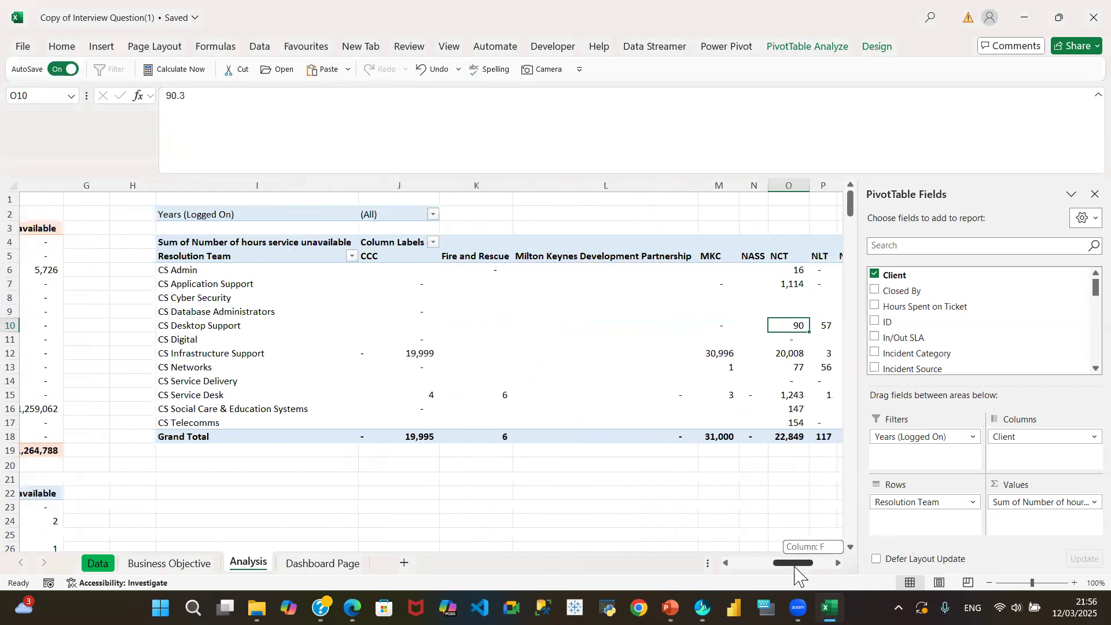
pyautogui.click(885, 48)
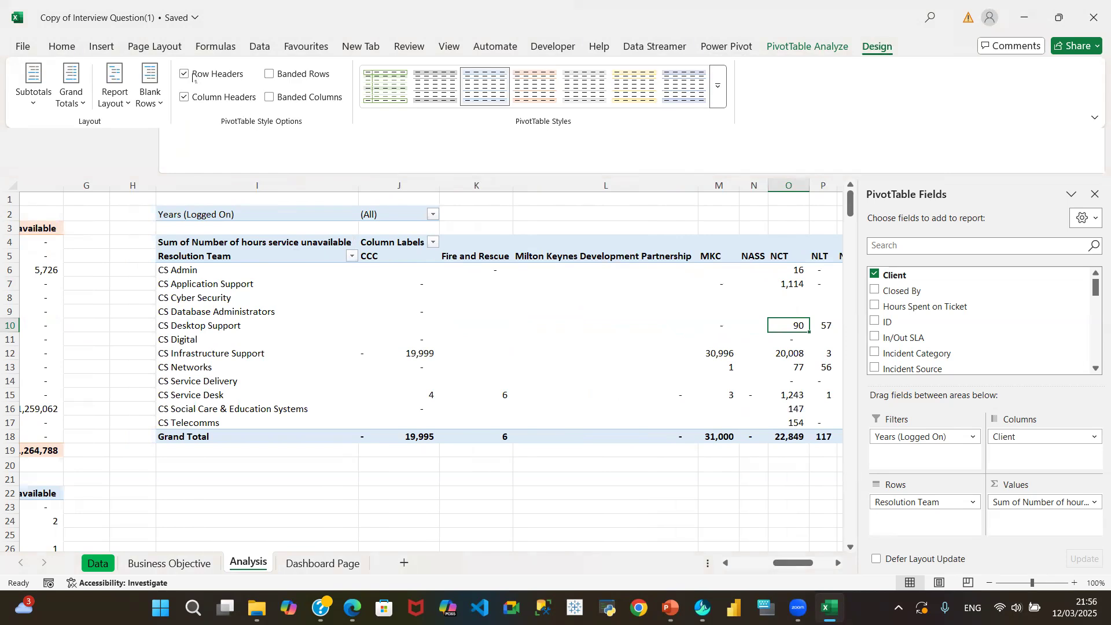
pyautogui.click(184, 74)
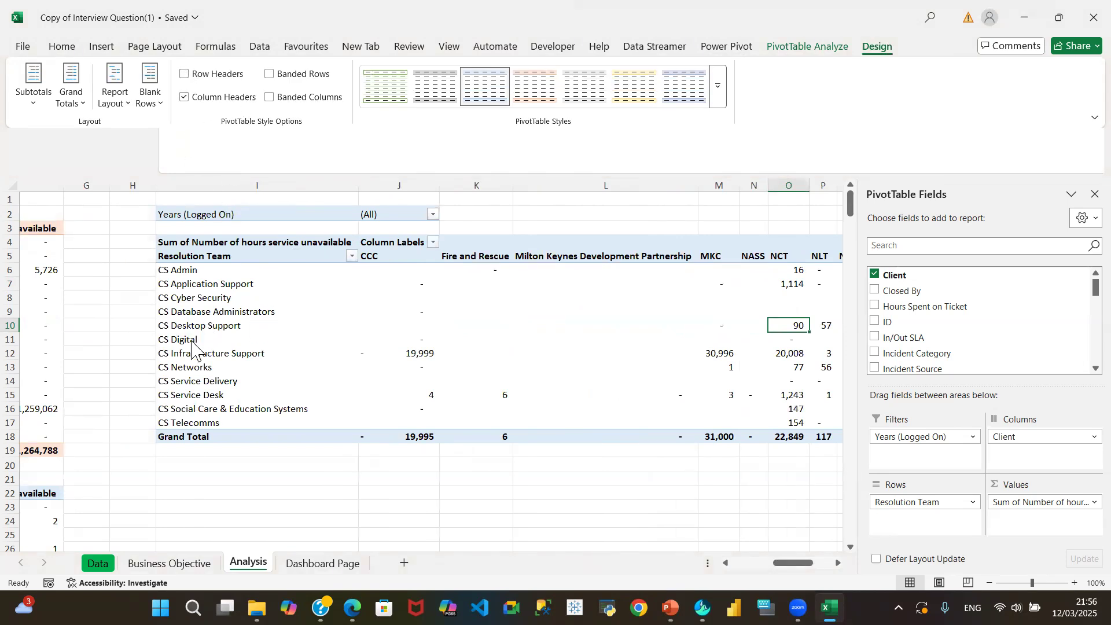
pyautogui.click(184, 74)
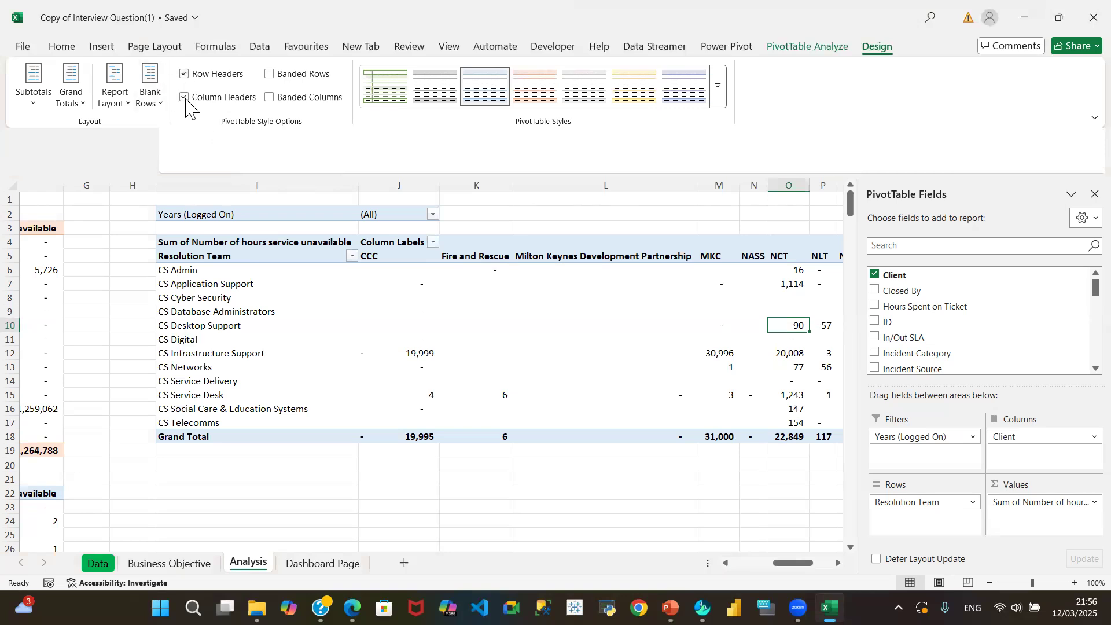
pyautogui.click(184, 97)
# Turn on banded rows for the Resolution Team pivot table, and try banded columns before switching them off
pyautogui.click(270, 74)
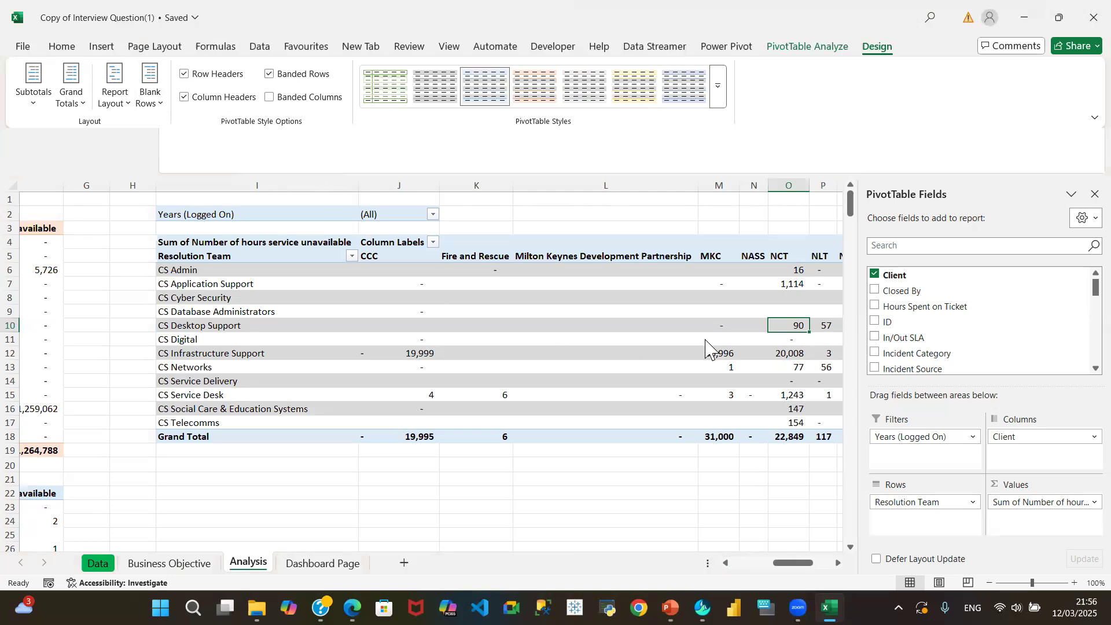
pyautogui.moveTo(802, 573)
pyautogui.mouseDown()
pyautogui.moveTo(843, 576)
pyautogui.moveTo(802, 576)
pyautogui.mouseUp()
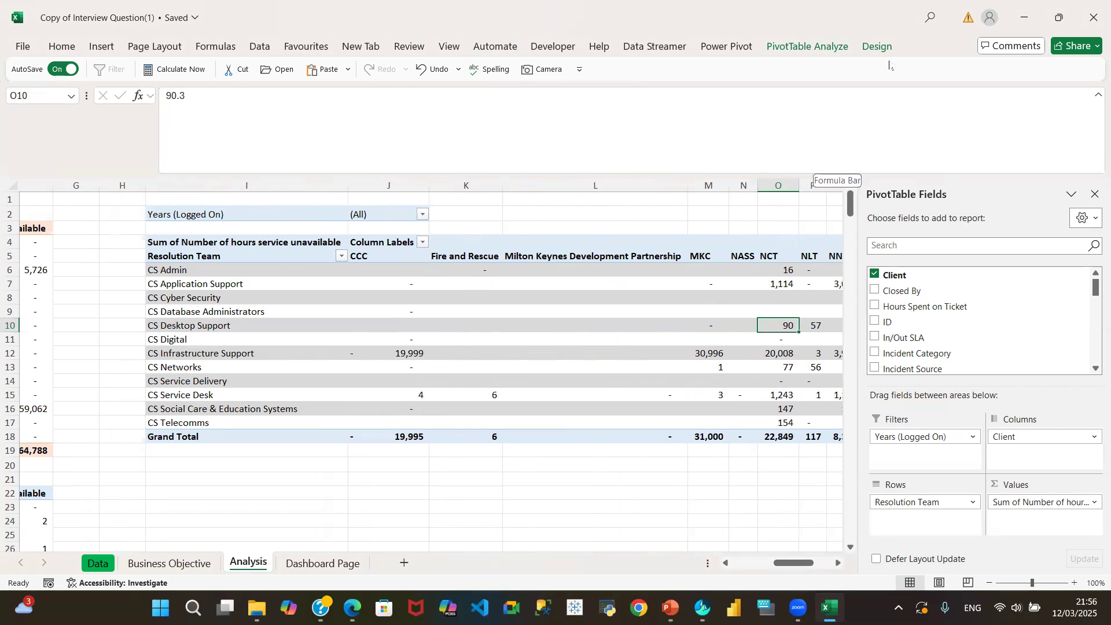
pyautogui.click(877, 45)
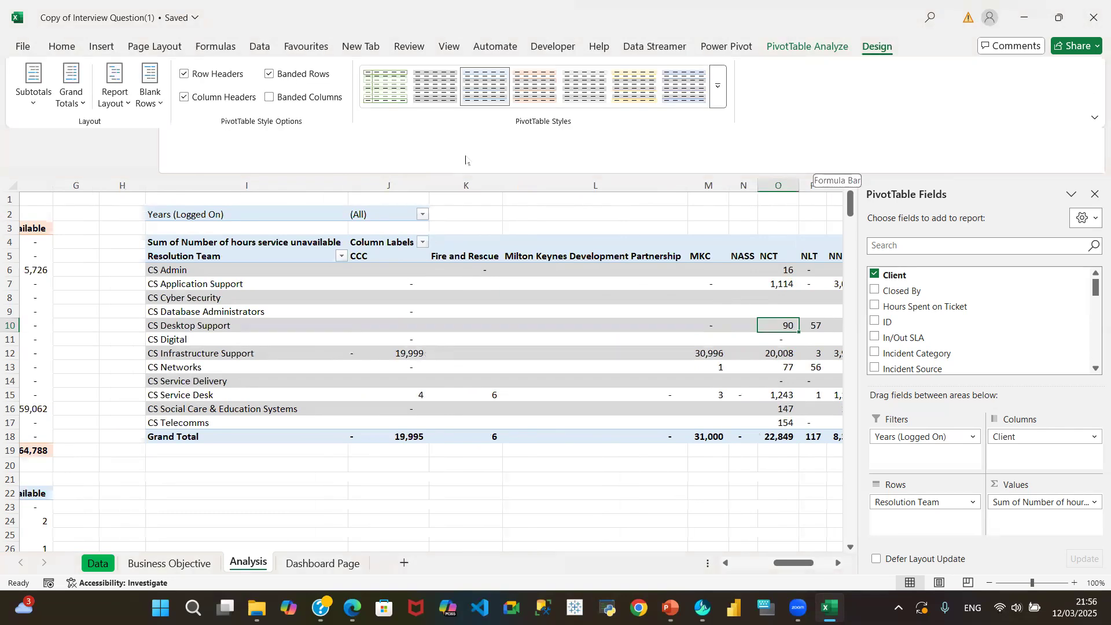
pyautogui.click(273, 99)
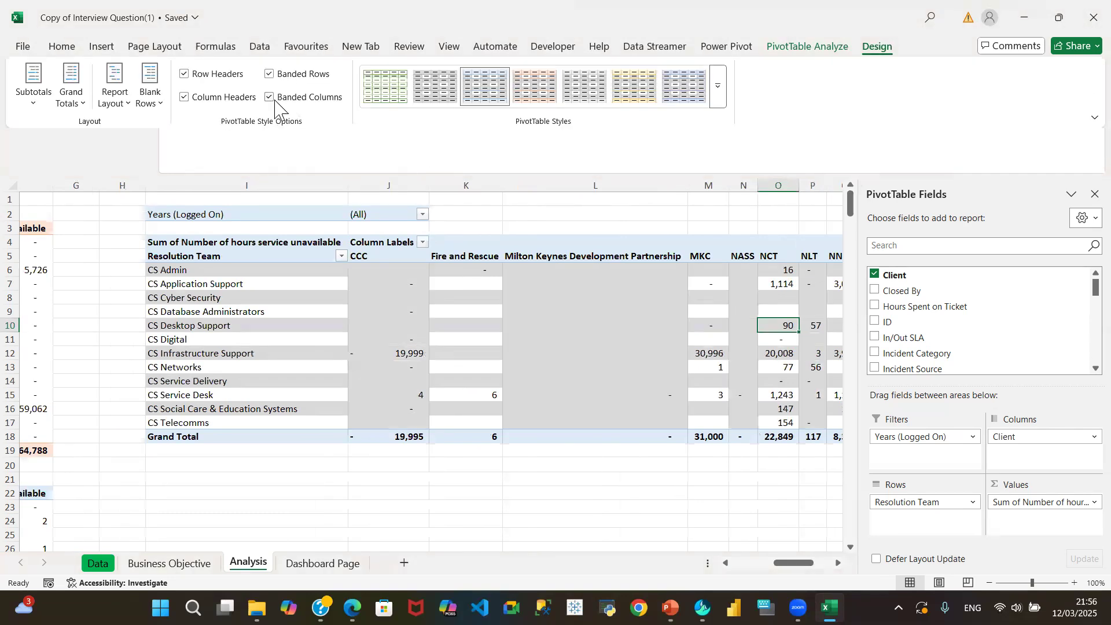
pyautogui.click(274, 99)
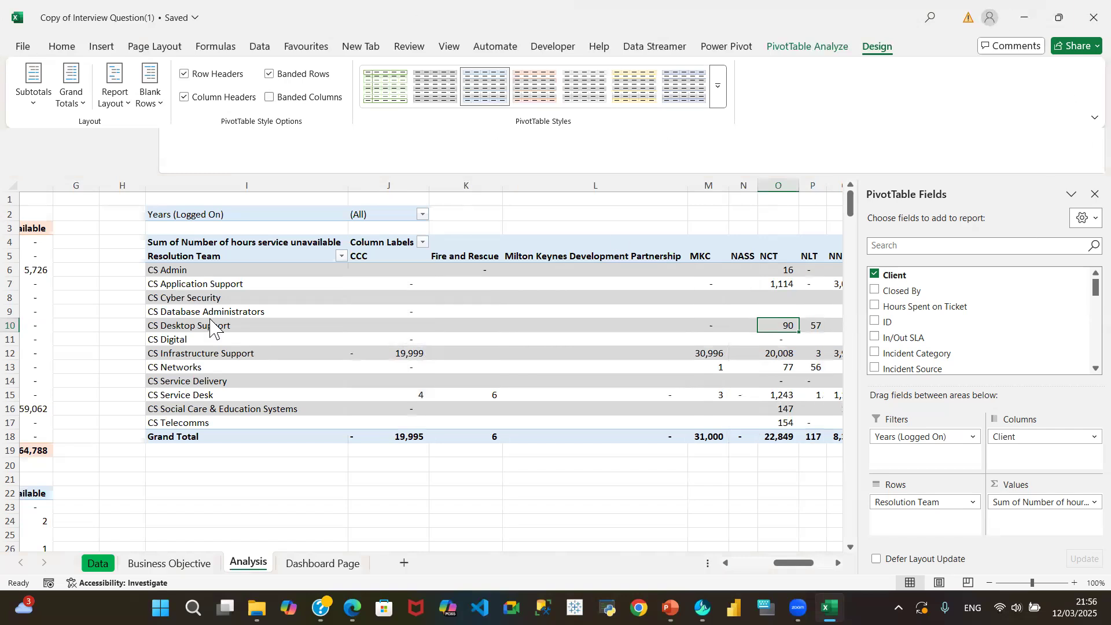
# Check the name assigned to the Resolution Team pivot table
pyautogui.click(799, 55)
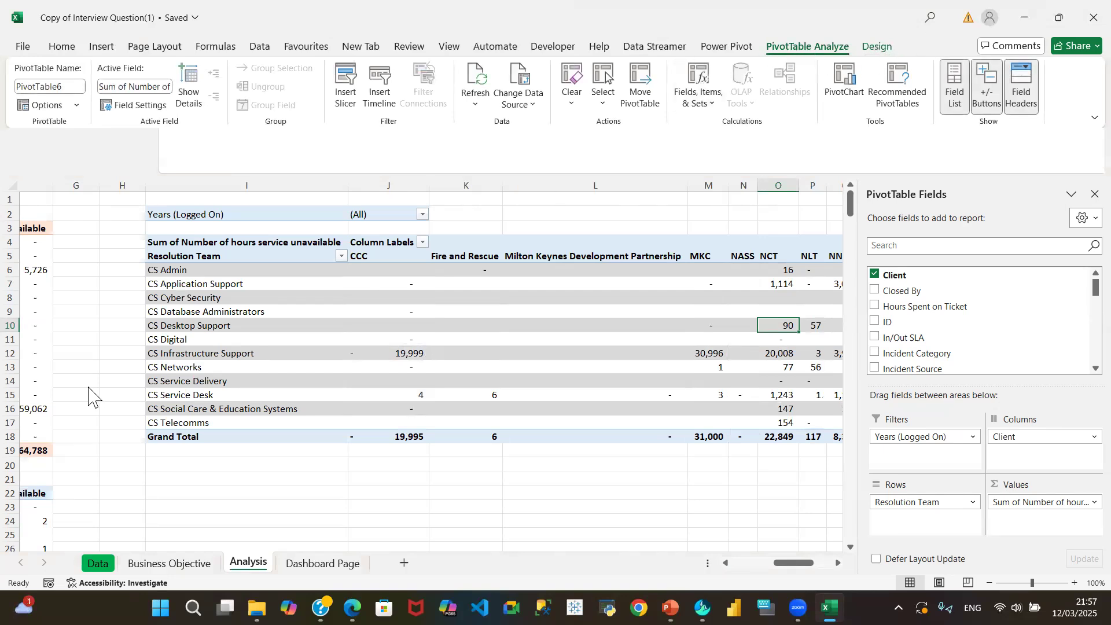
pyautogui.click(268, 324)
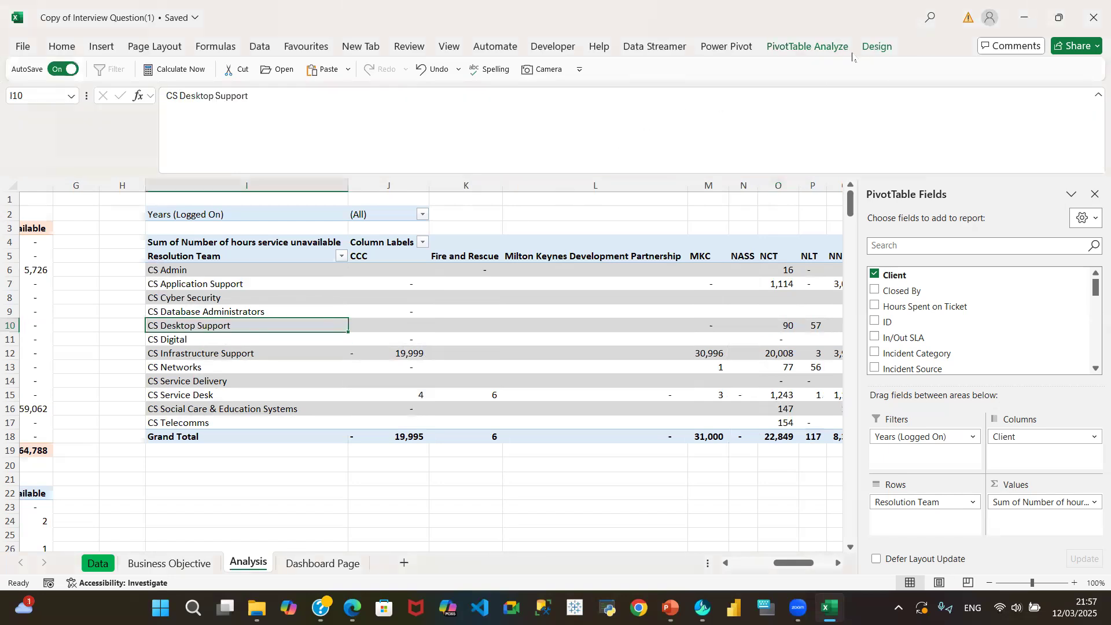
pyautogui.click(833, 49)
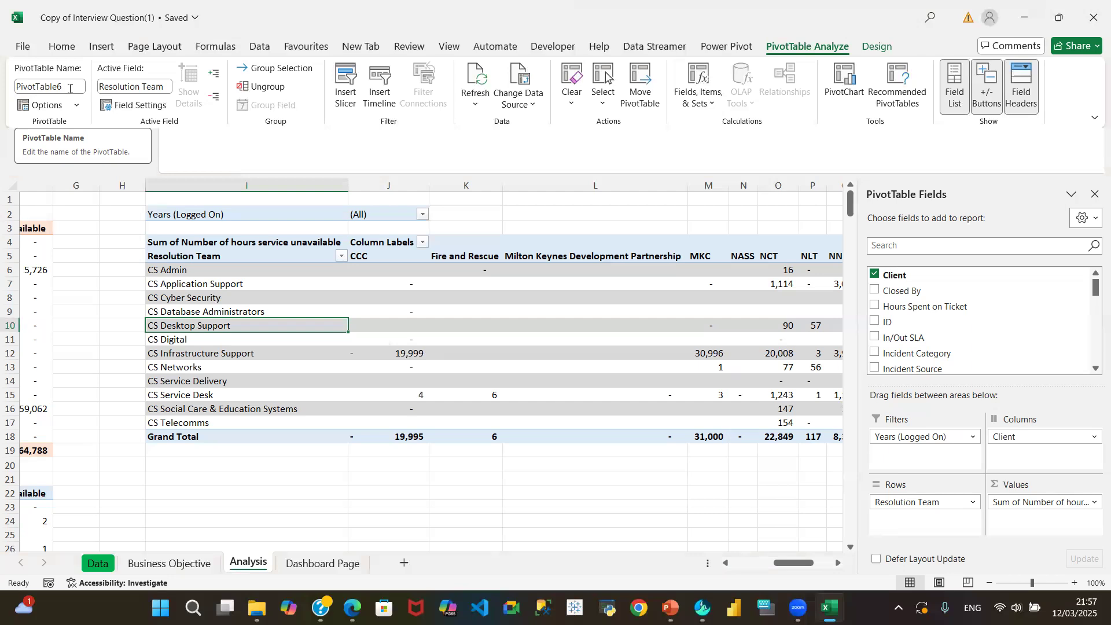
# Rename the Incident Category pivot table as IncidentCategory and check its name
pyautogui.moveTo(789, 572); pyautogui.dragTo(743, 576)
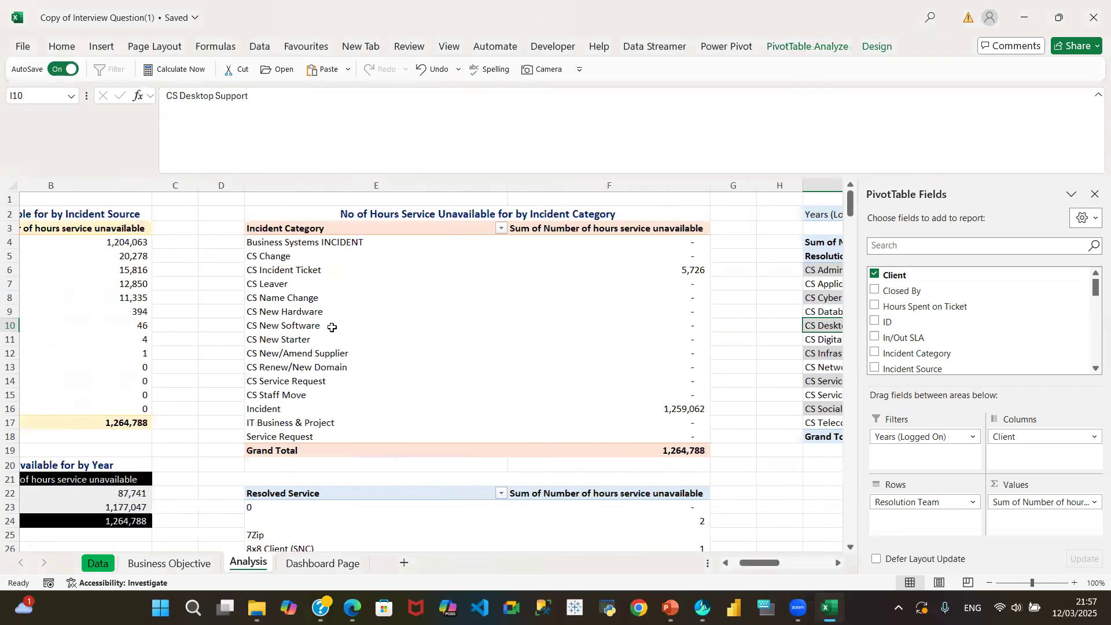
pyautogui.click(280, 301)
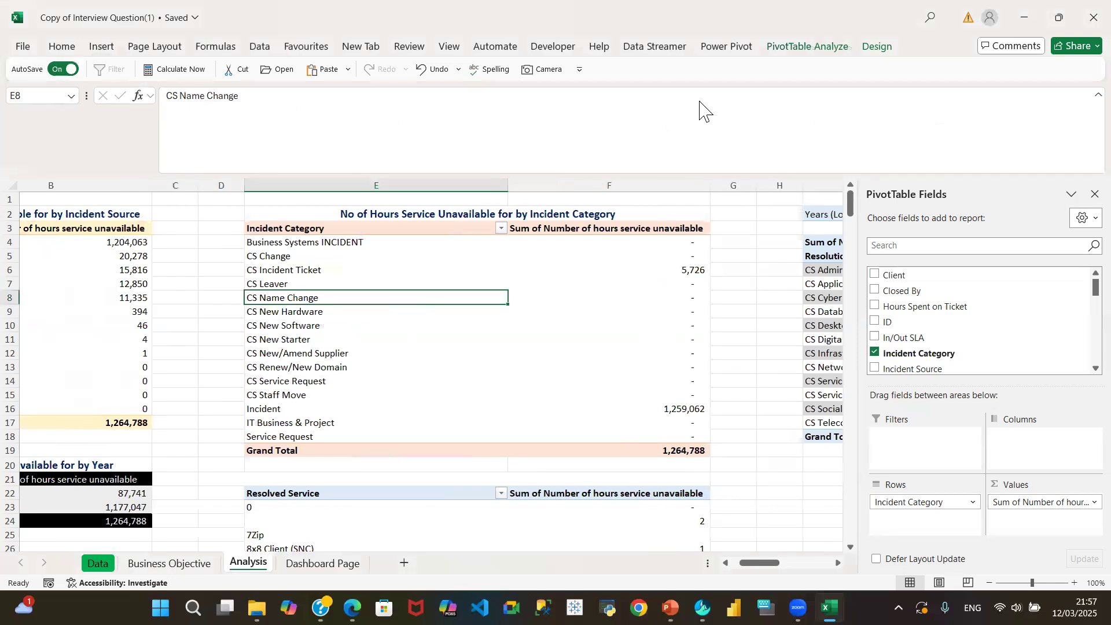
pyautogui.click(808, 45)
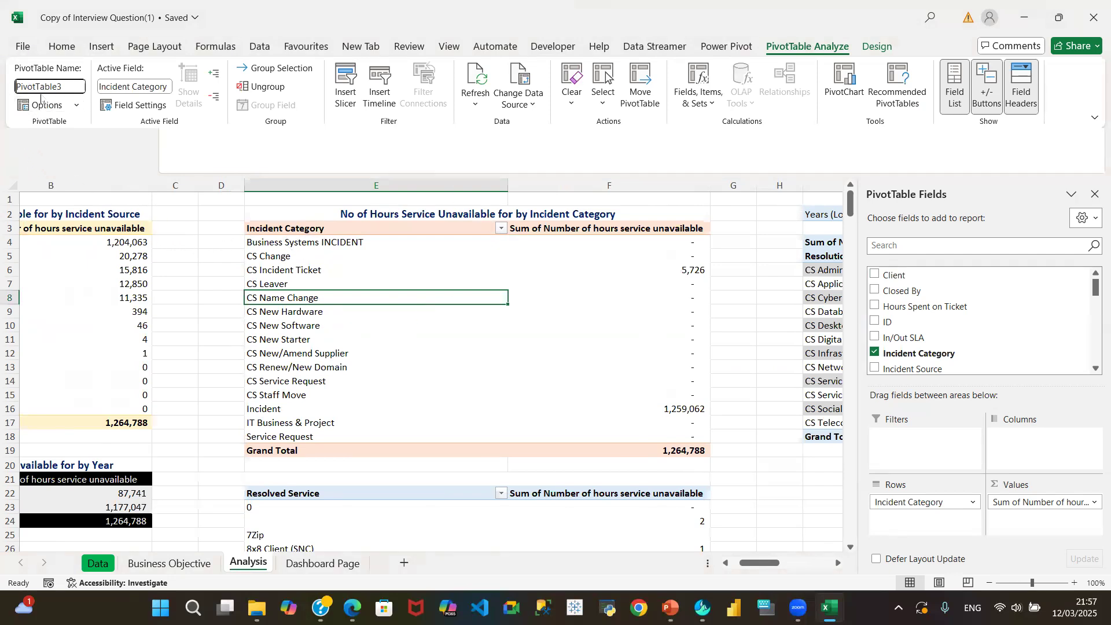
pyautogui.press('BackSpace')
pyautogui.press('BackSpace')
pyautogui.press('BackSpace')
pyautogui.press('BackSpace')
pyautogui.press('BackSpace')
pyautogui.press('BackSpace')
pyautogui.press('BackSpace')
pyautogui.press('BackSpace')
pyautogui.press('BackSpace')
pyautogui.write('g')
pyautogui.press('Return')
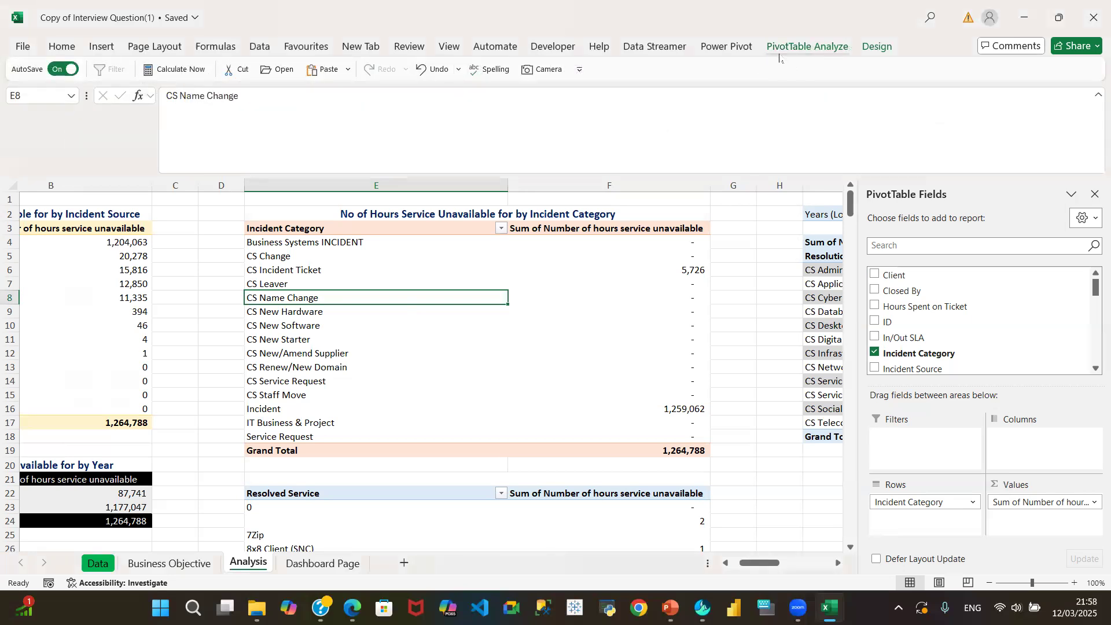
pyautogui.click(808, 47)
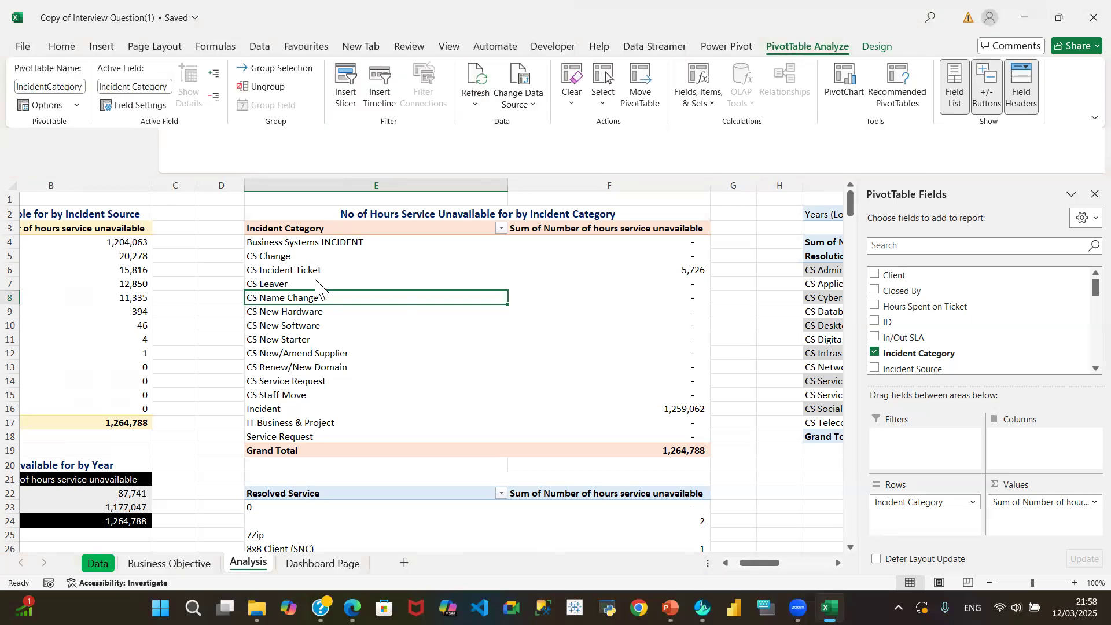
# Review the Incident Category pivot table's option settings for layout and format, printing, totals and filters, and display, without changing them
pyautogui.click(295, 266)
pyautogui.click(356, 261)
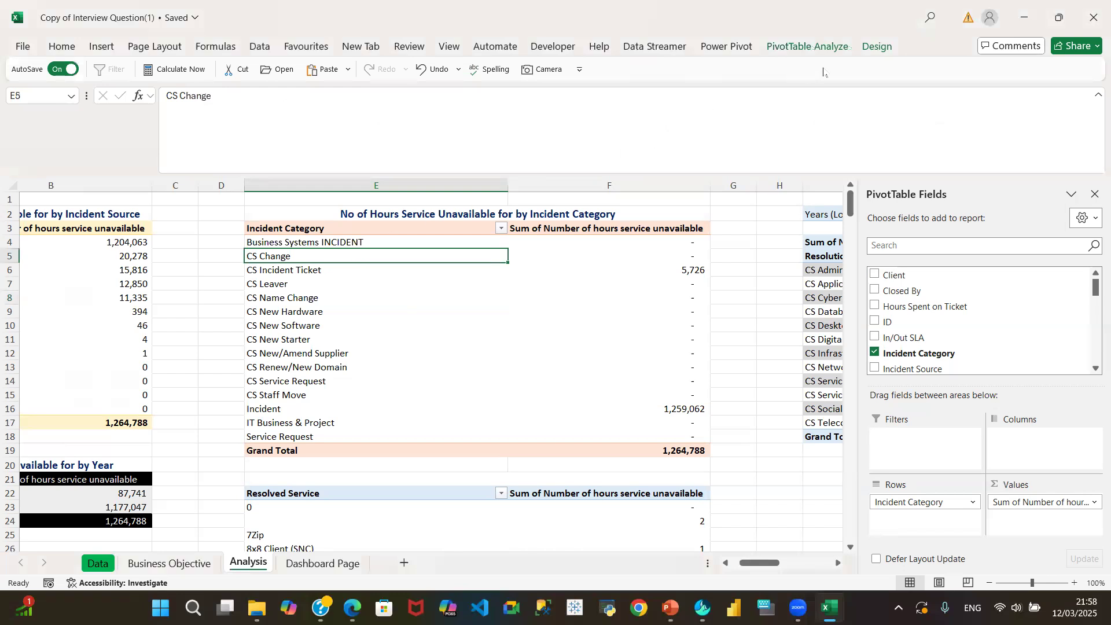
pyautogui.click(806, 46)
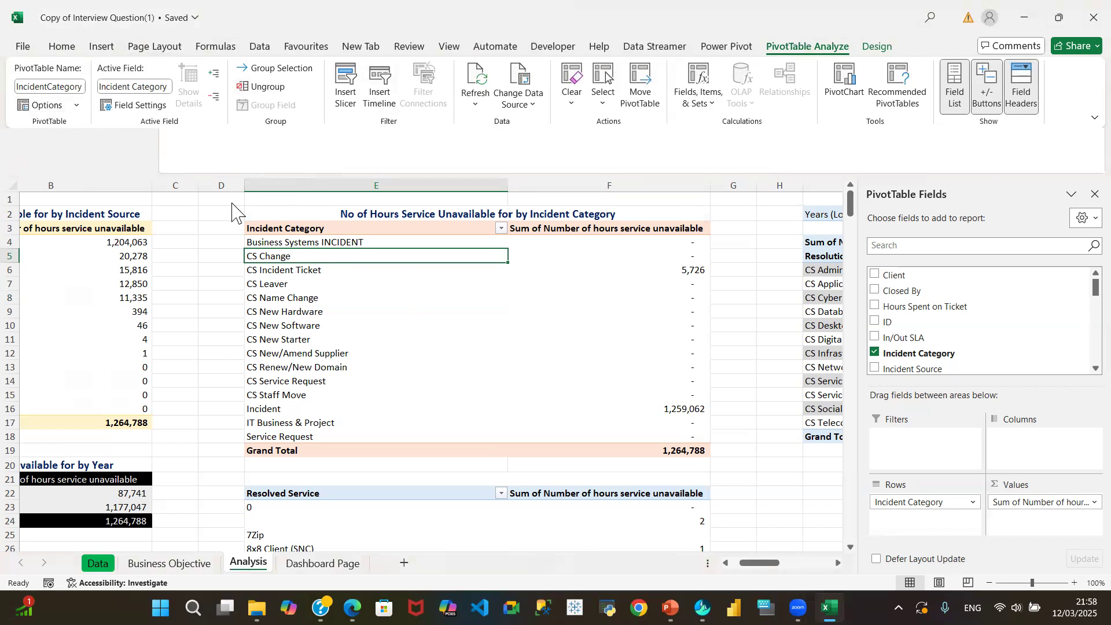
pyautogui.click(78, 108)
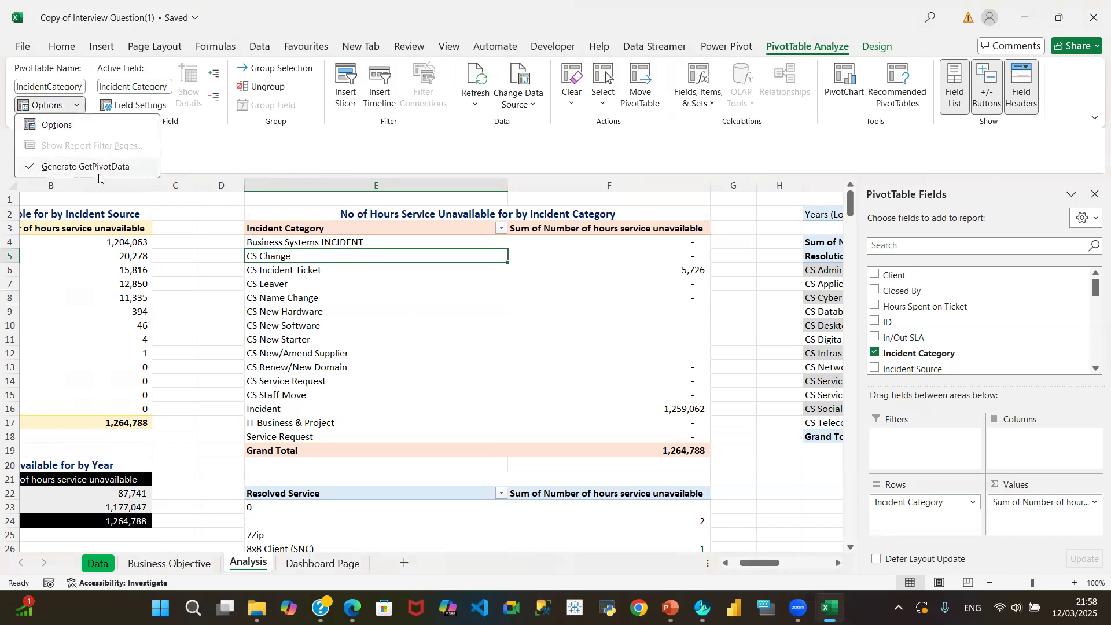
pyautogui.click(55, 126)
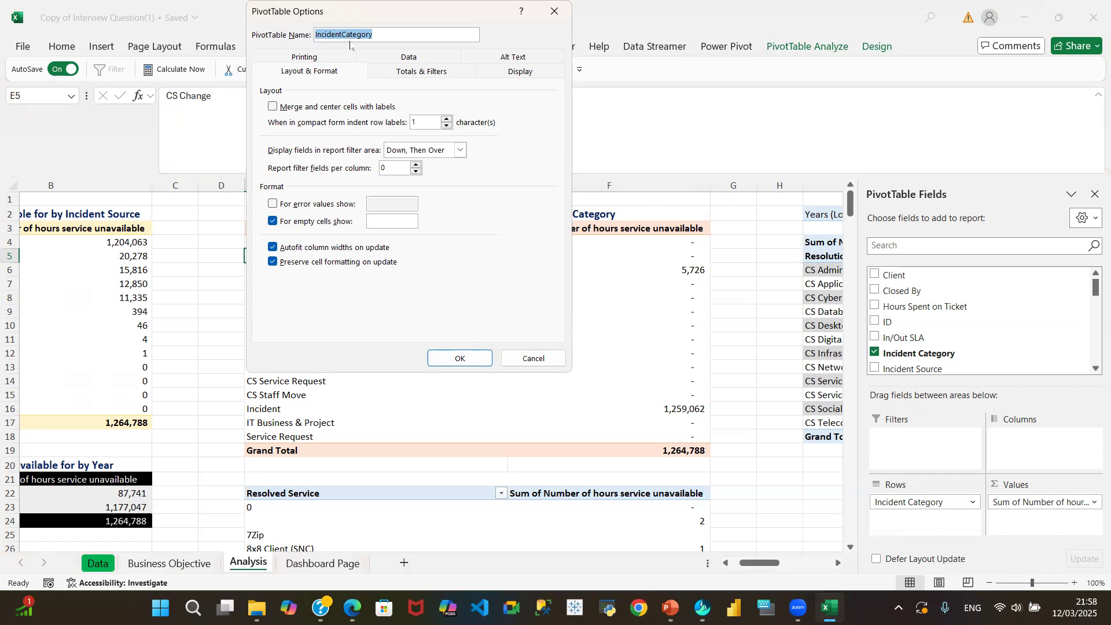
pyautogui.click(312, 61)
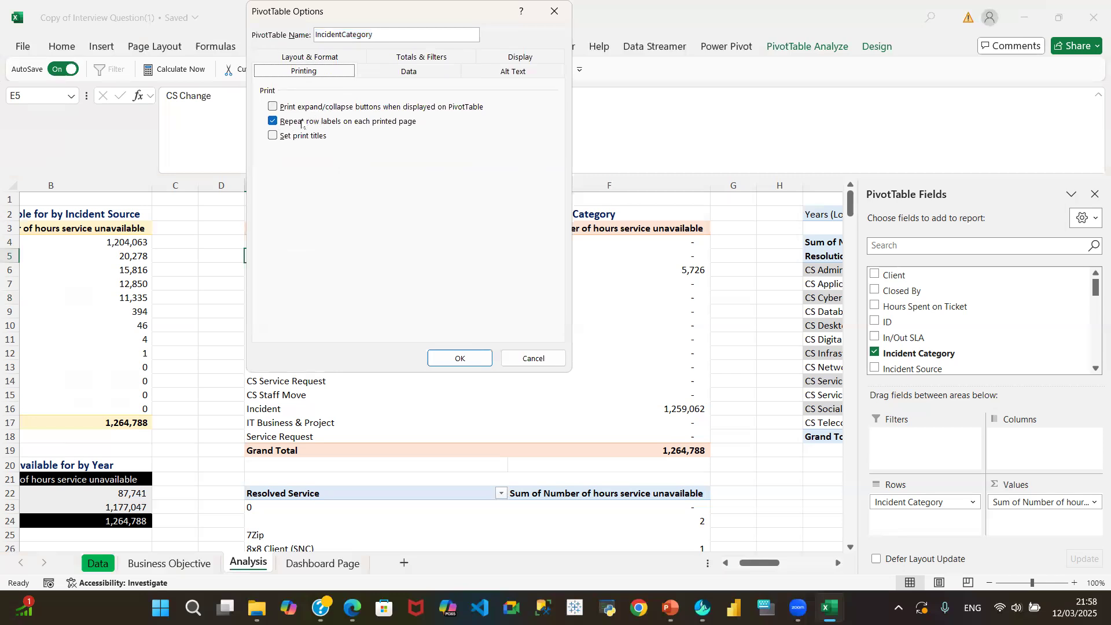
pyautogui.click(418, 59)
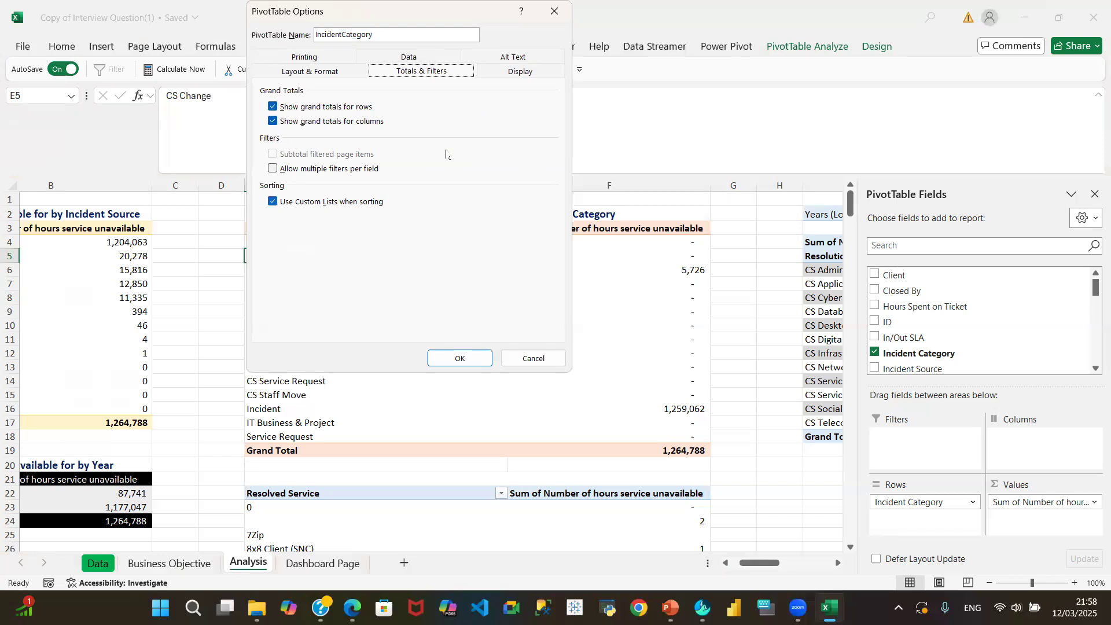
pyautogui.click(518, 72)
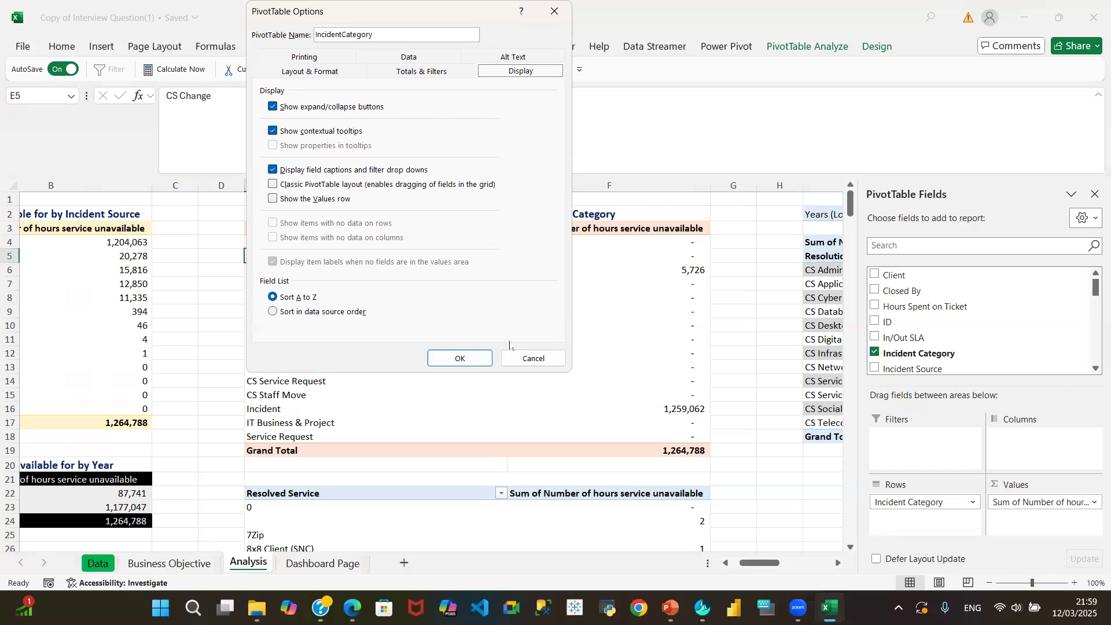
pyautogui.click(525, 363)
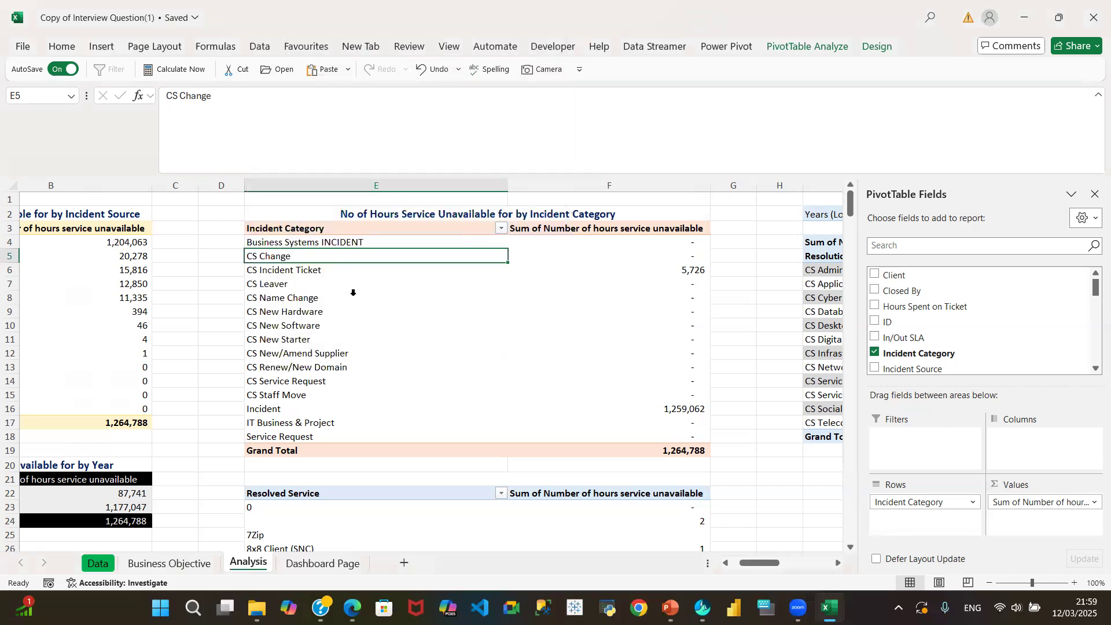
# Close the field list and insert a slicer on the Status field for the Incident Category pivot table
pyautogui.click(829, 51)
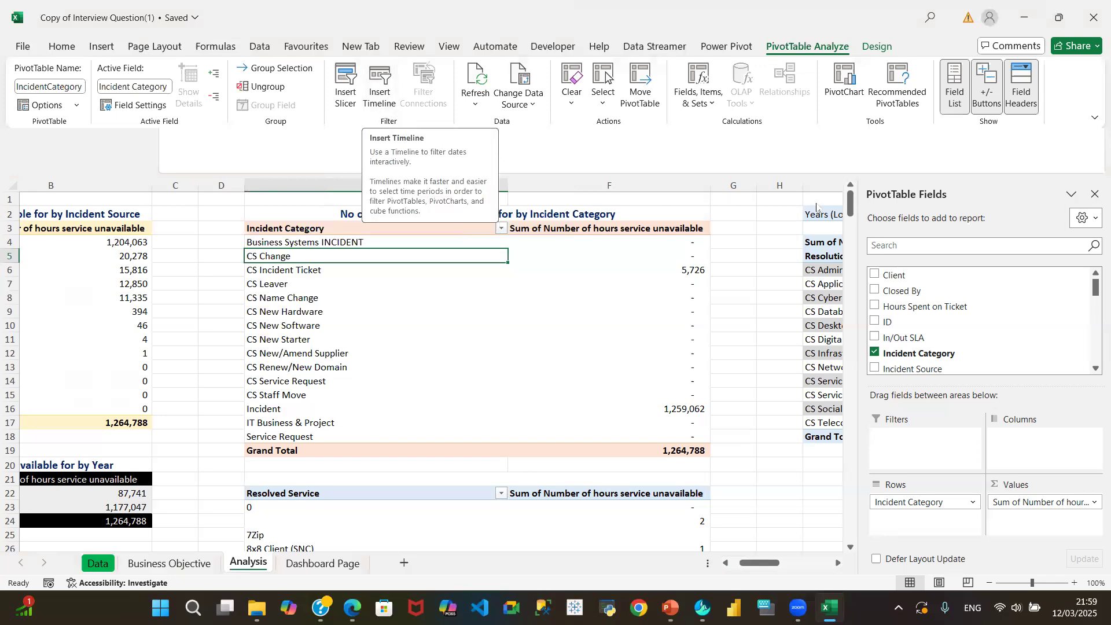
pyautogui.click(1094, 199)
pyautogui.click(1094, 195)
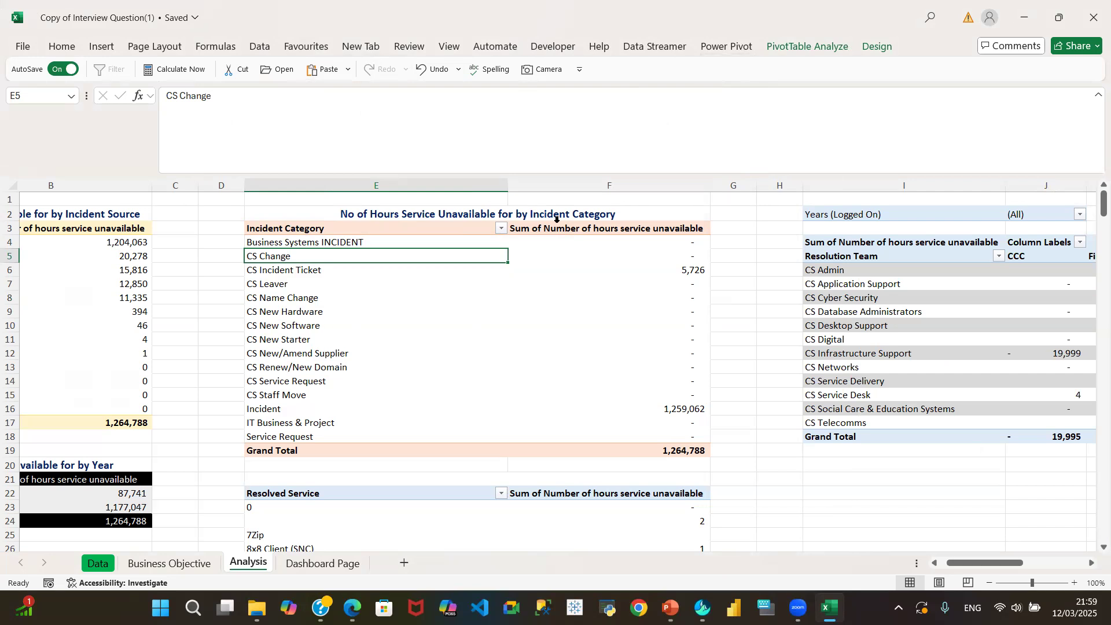
pyautogui.click(808, 47)
pyautogui.click(345, 92)
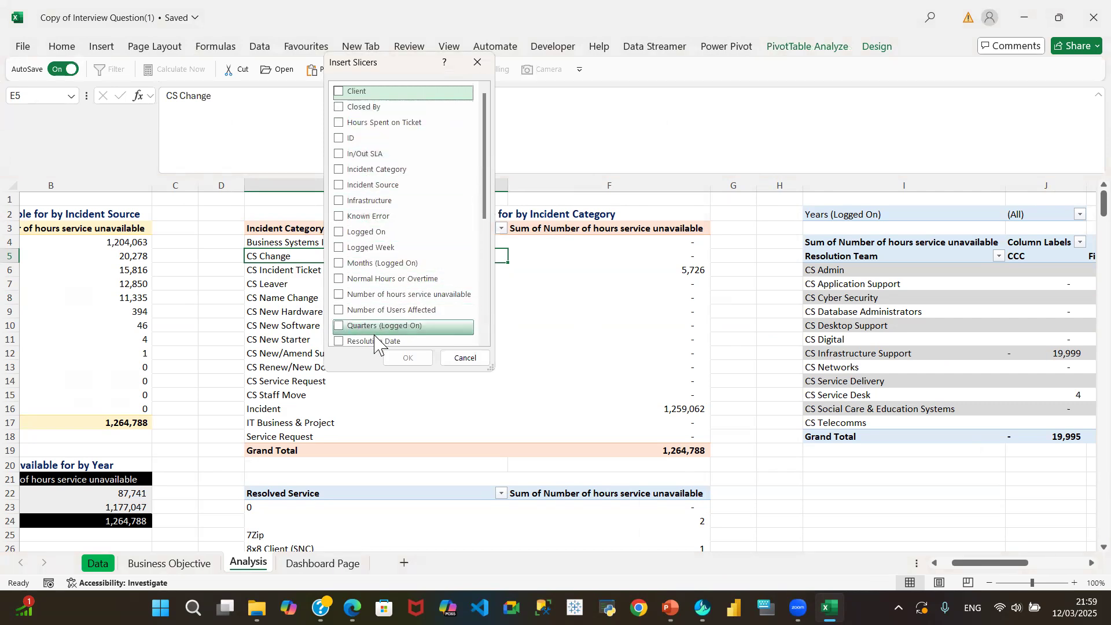
pyautogui.moveTo(485, 186); pyautogui.dragTo(495, 252)
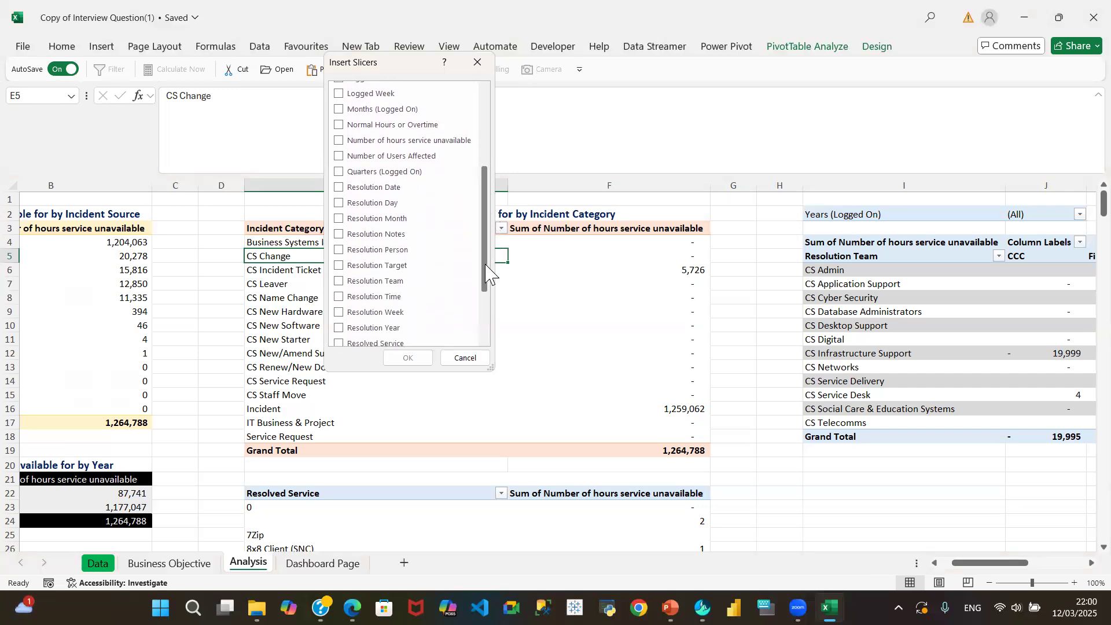
pyautogui.moveTo(485, 232); pyautogui.dragTo(494, 290)
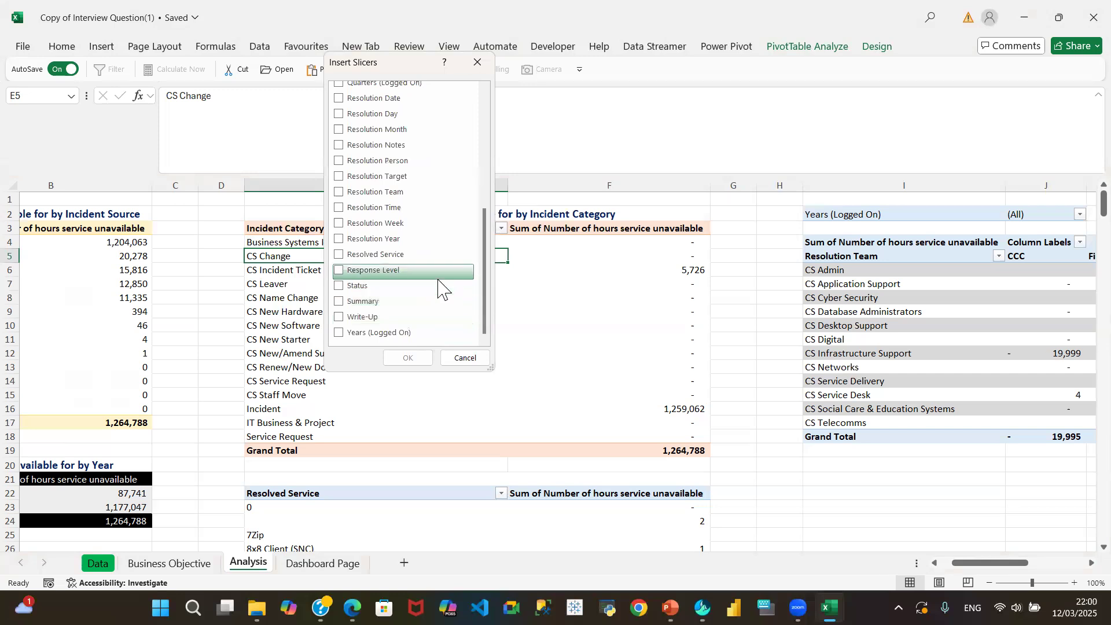
pyautogui.click(338, 286)
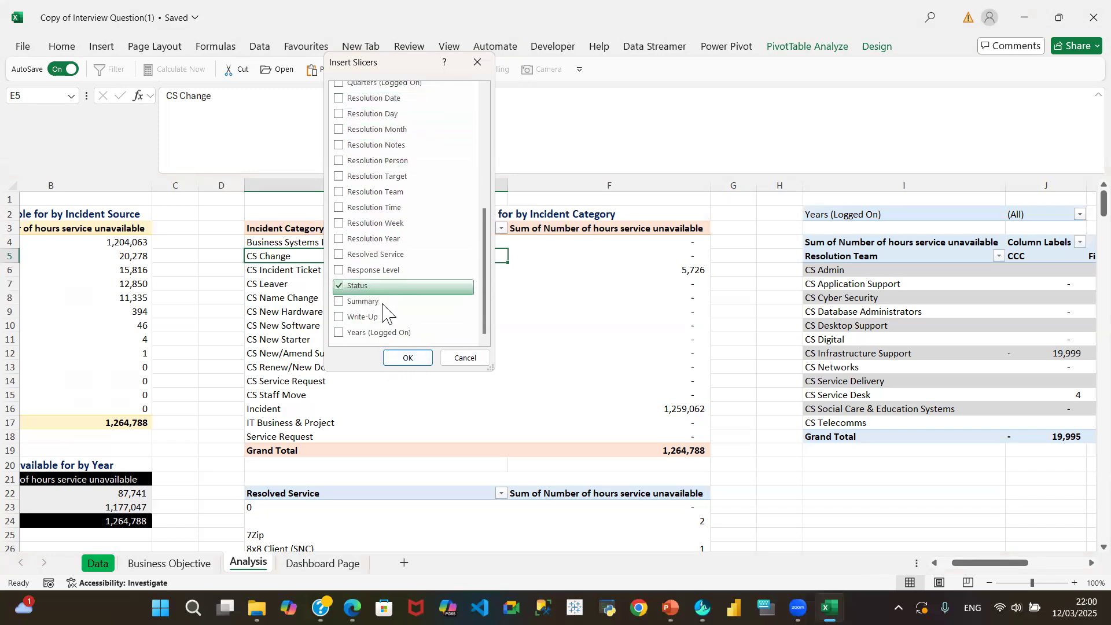
pyautogui.click(407, 358)
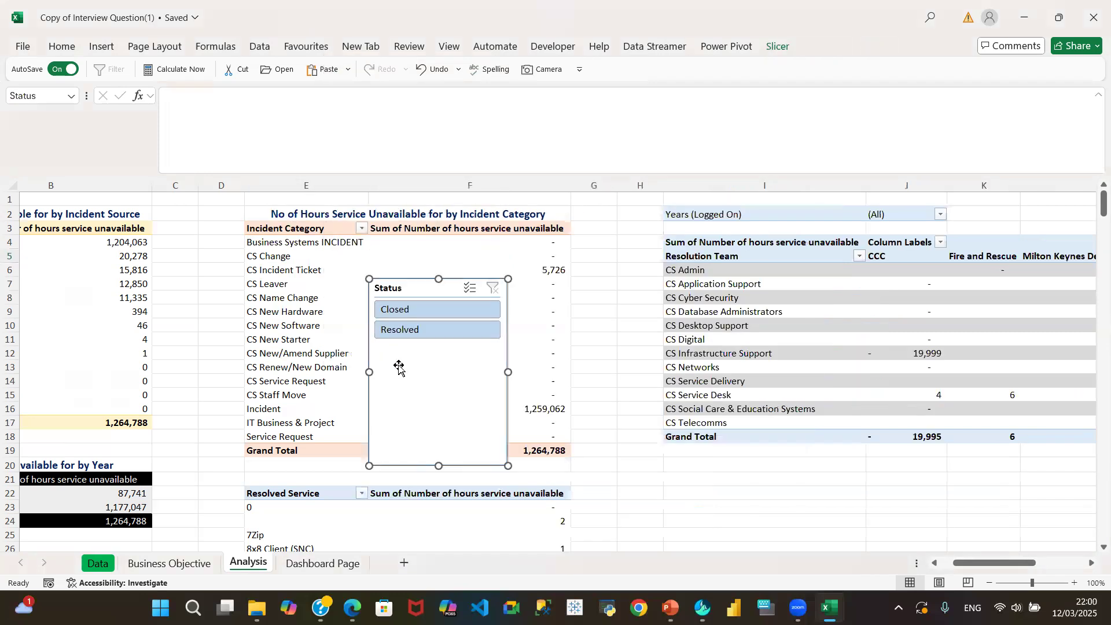
# Shorten the Status slicer and move it off the Incident Category data, below the Resolution Team pivot table
pyautogui.moveTo(410, 287); pyautogui.dragTo(617, 396)
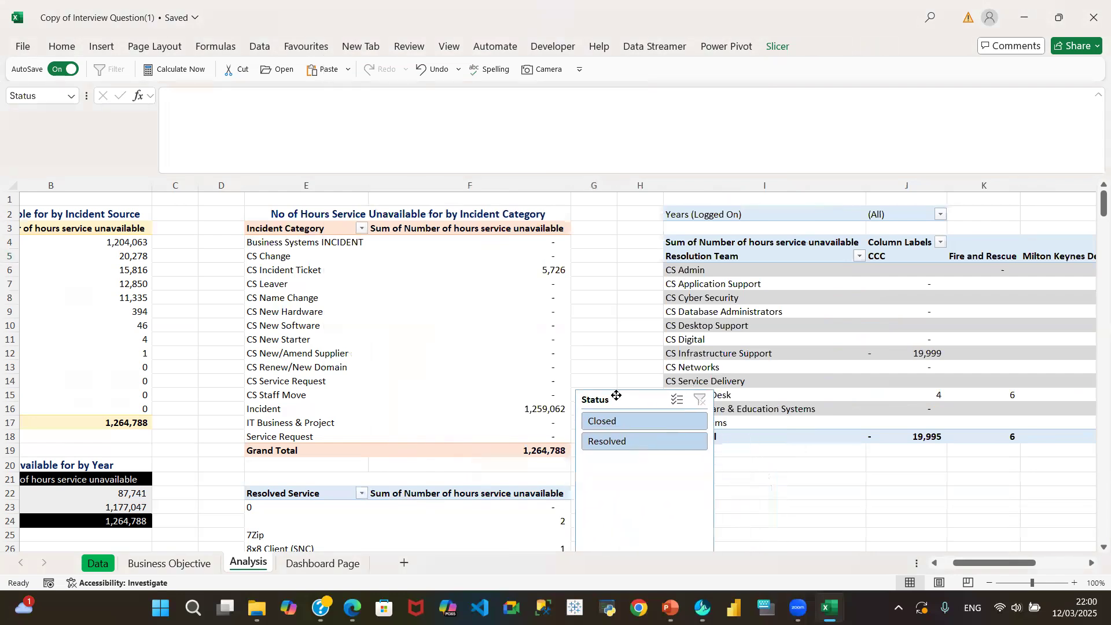
pyautogui.moveTo(631, 485); pyautogui.dragTo(627, 442)
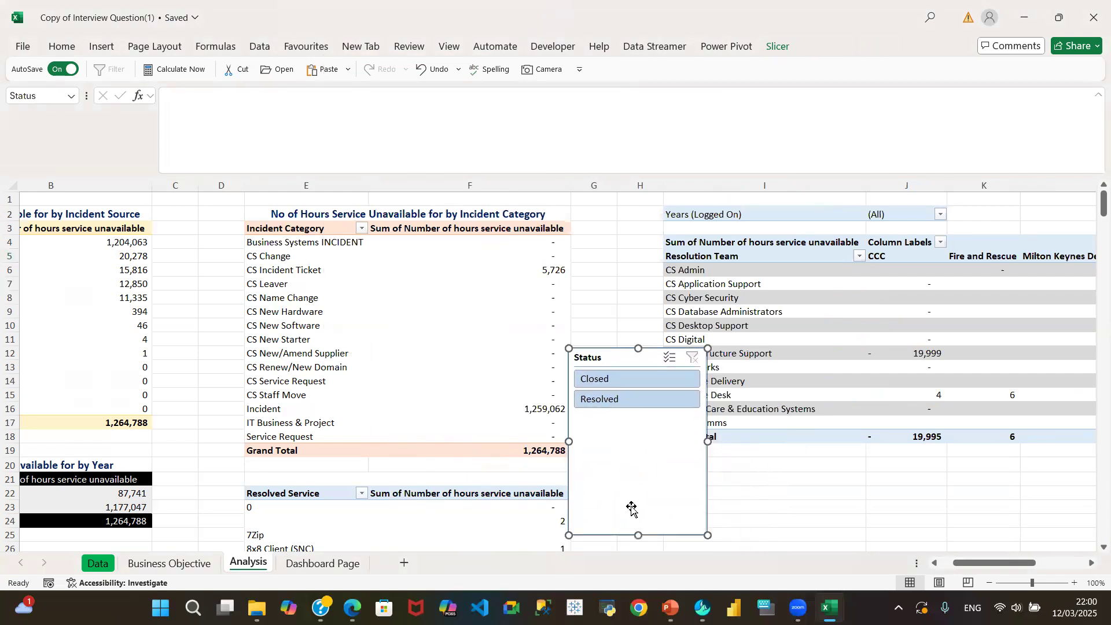
pyautogui.moveTo(635, 531); pyautogui.dragTo(686, 535)
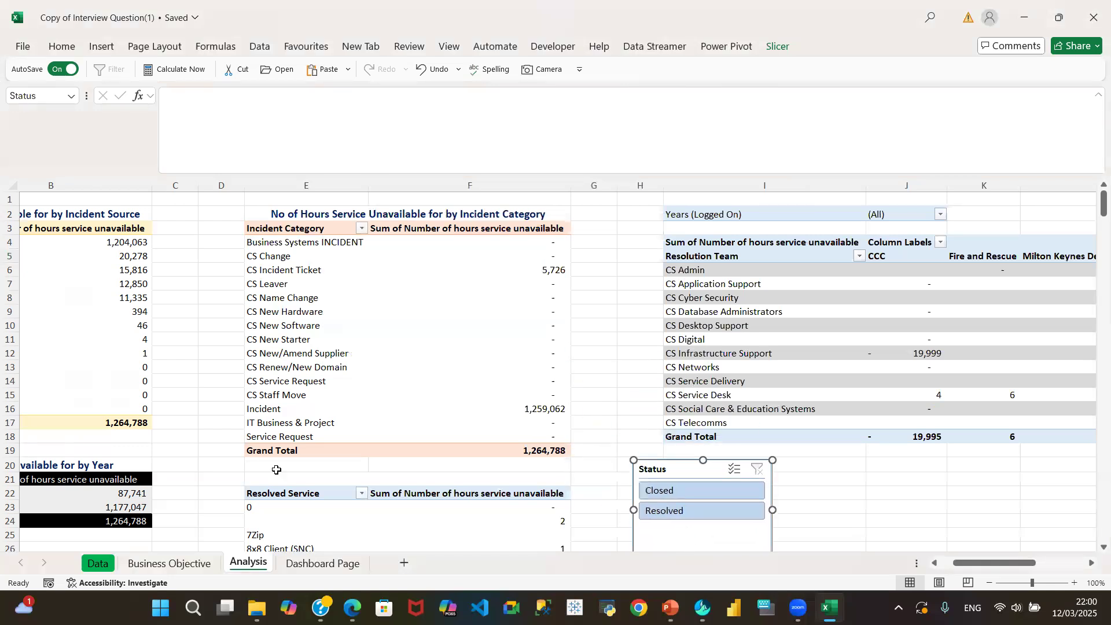
# Filter the Incident Category pivot table by Closed and Resolved status in turn, comparing its figures with the other pivot tables
pyautogui.click(702, 495)
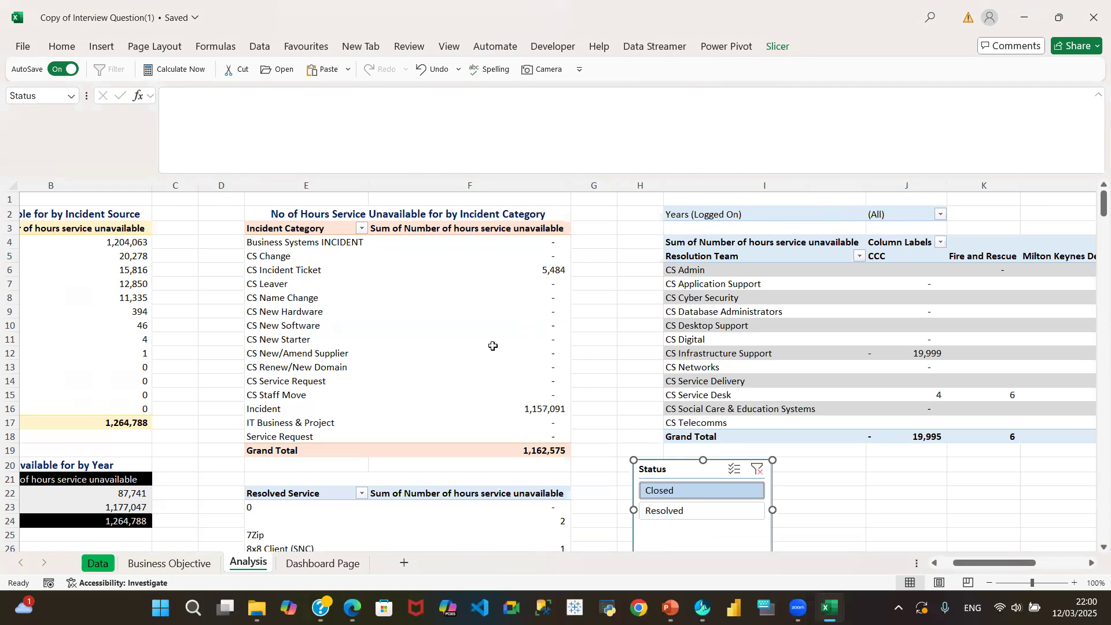
pyautogui.click(685, 516)
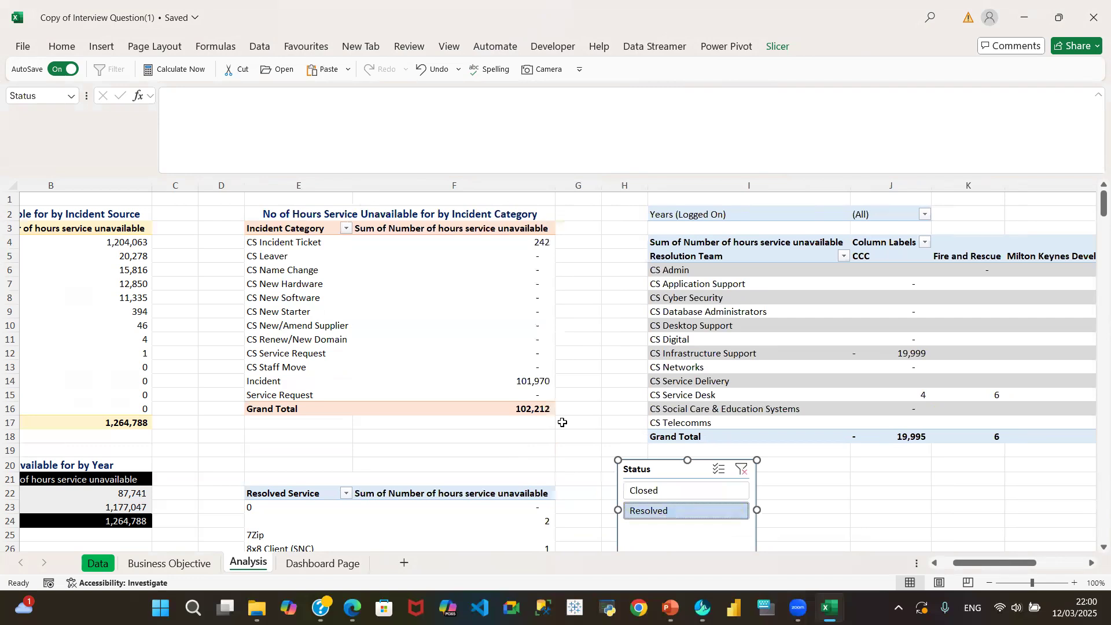
pyautogui.moveTo(673, 470); pyautogui.dragTo(552, 389)
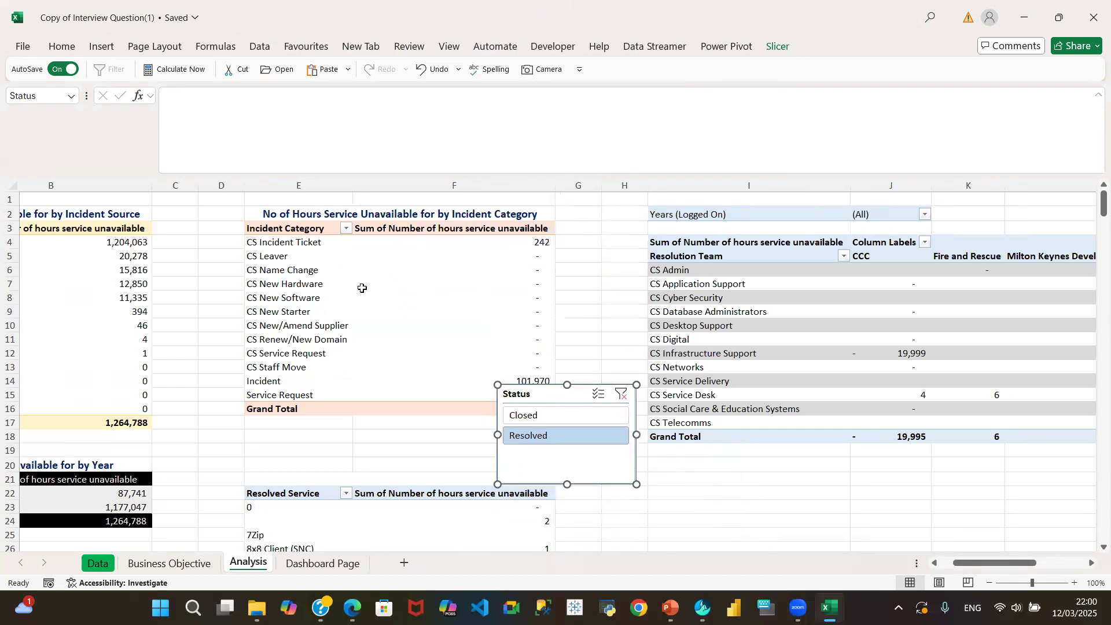
pyautogui.moveTo(970, 568); pyautogui.dragTo(953, 576)
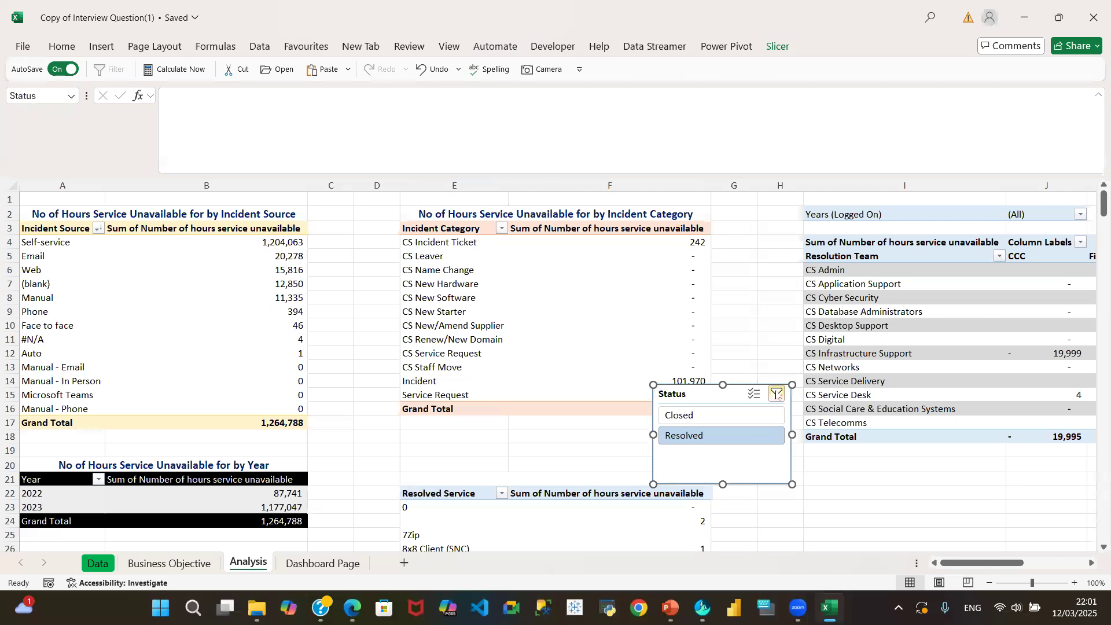
pyautogui.click(708, 415)
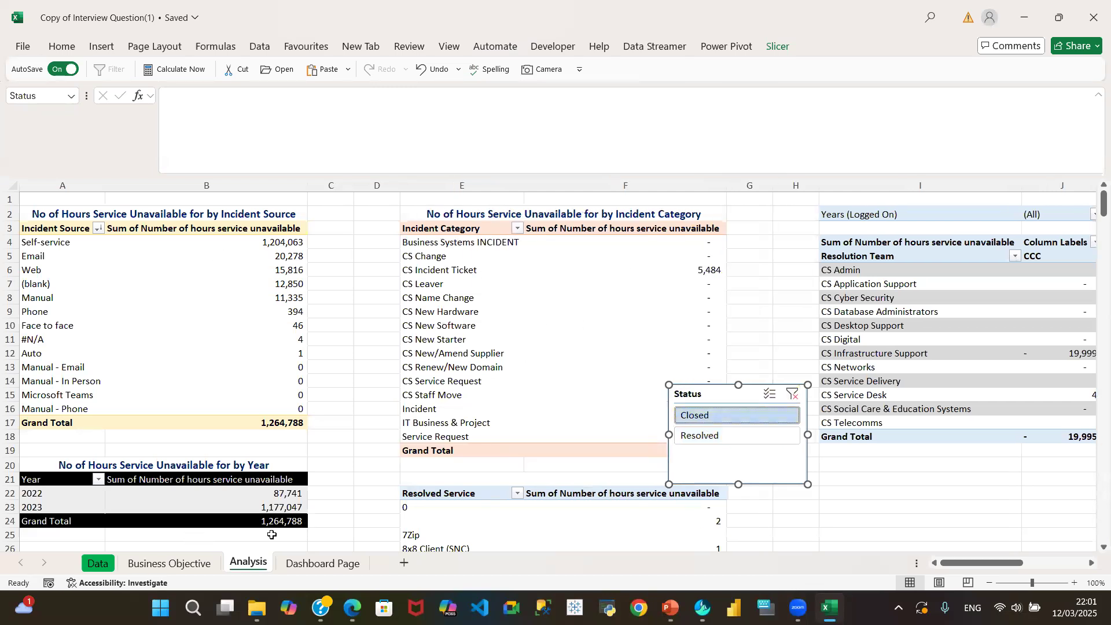
pyautogui.click(712, 435)
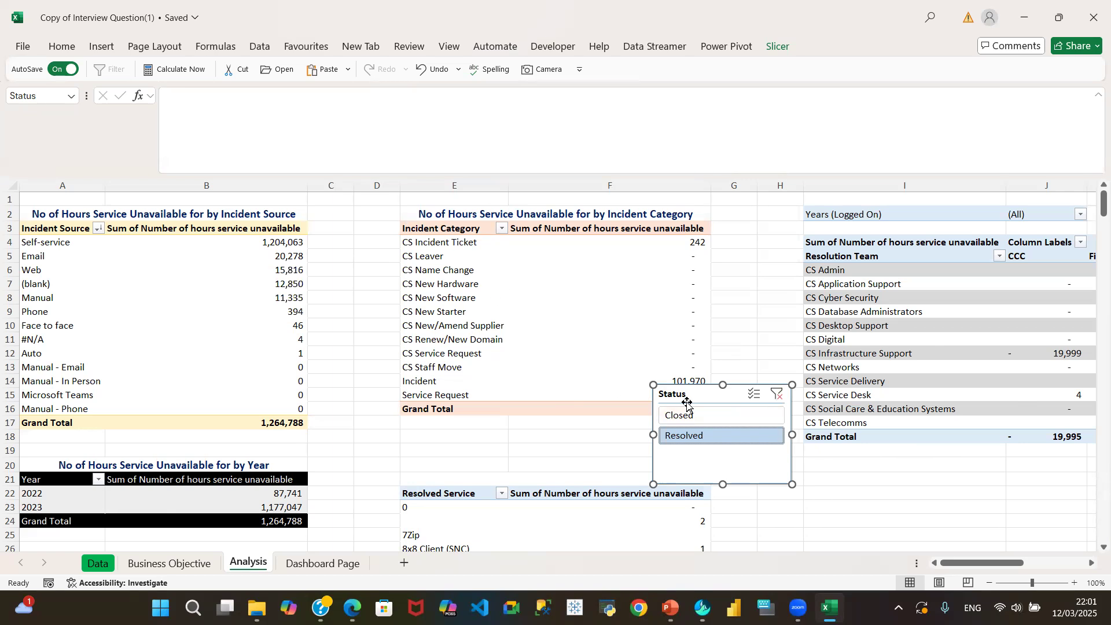
# Clear the Status slicer's filter and move the slicer up beside the Incident Category pivot table's heading
pyautogui.moveTo(708, 384); pyautogui.dragTo(666, 203)
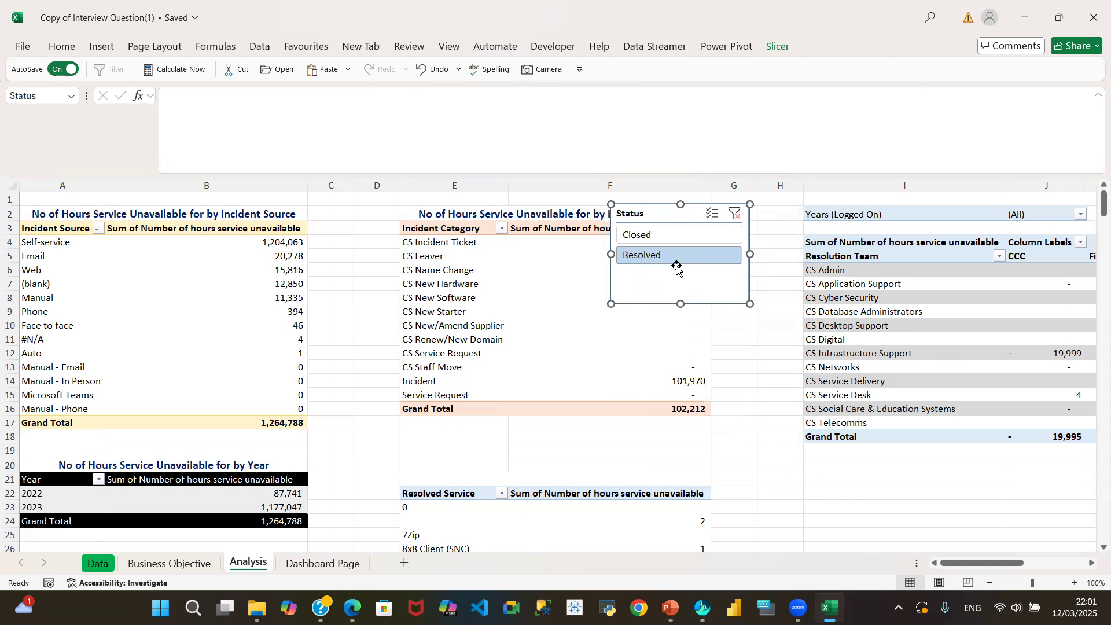
pyautogui.click(735, 214)
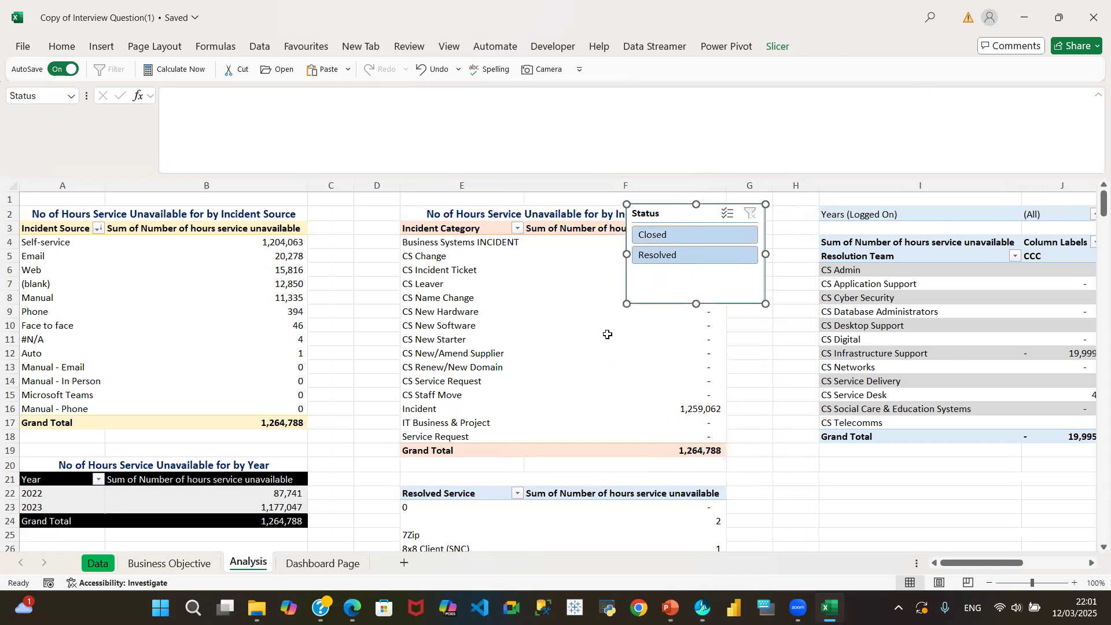
pyautogui.moveTo(688, 215)
pyautogui.mouseDown()
pyautogui.moveTo(706, 272)
pyautogui.moveTo(703, 224)
pyautogui.mouseUp()
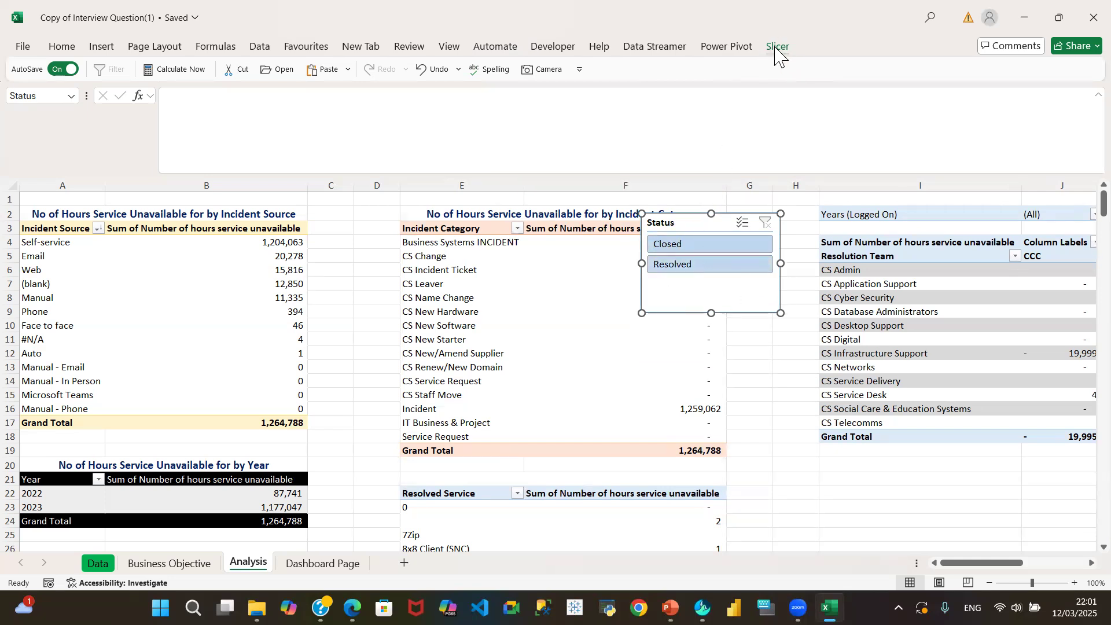
# Try the light green style on the Status slicer, and apply the second darker blue style shown at the end of the style row
pyautogui.click(783, 367)
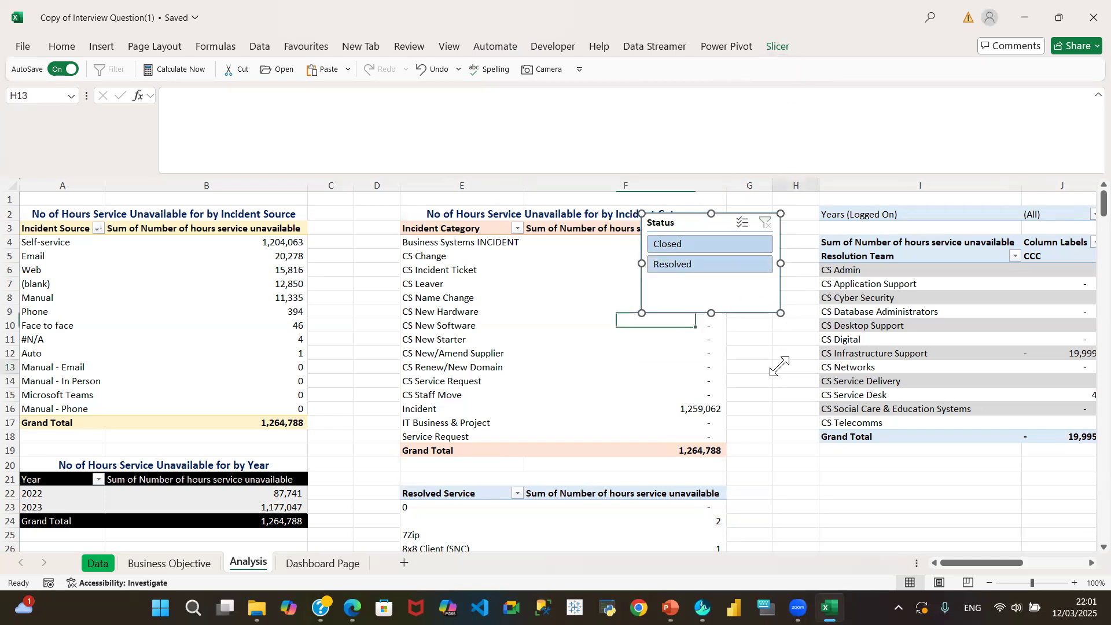
pyautogui.click(676, 294)
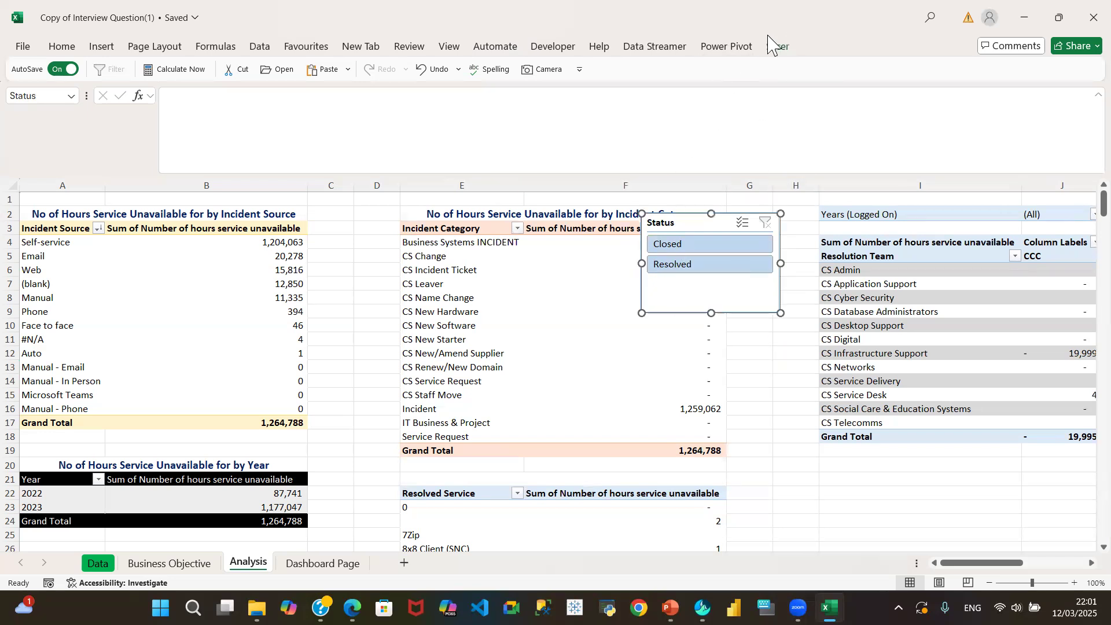
pyautogui.click(780, 49)
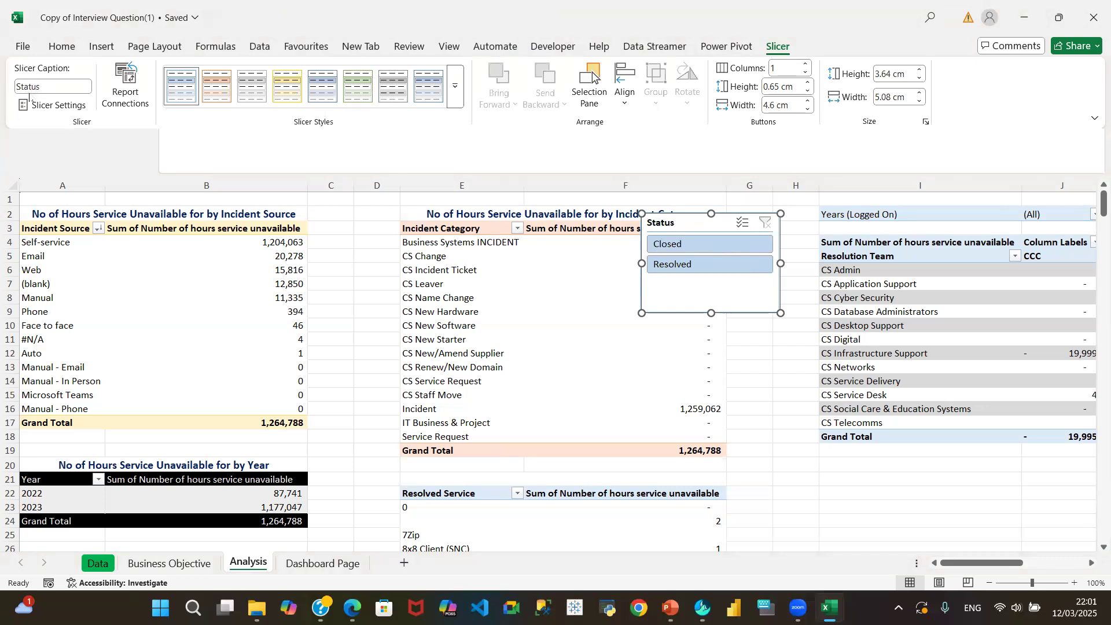
pyautogui.click(361, 93)
pyautogui.click(429, 97)
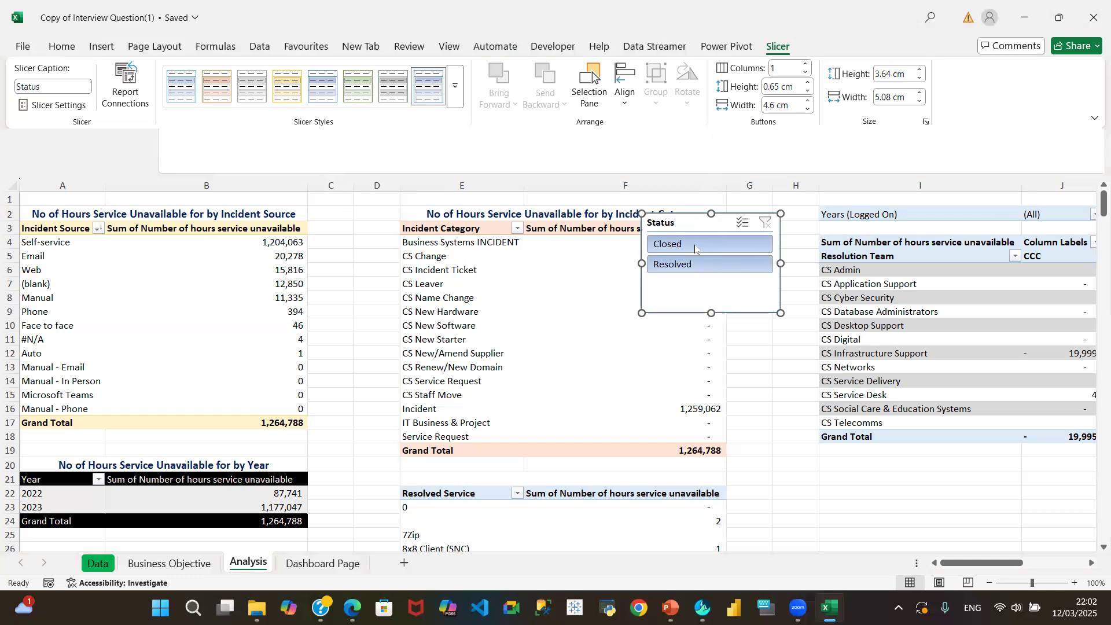
# Set the Status slicer to show its buttons in 2 columns
pyautogui.click(781, 70)
pyautogui.write('2')
pyautogui.click(804, 148)
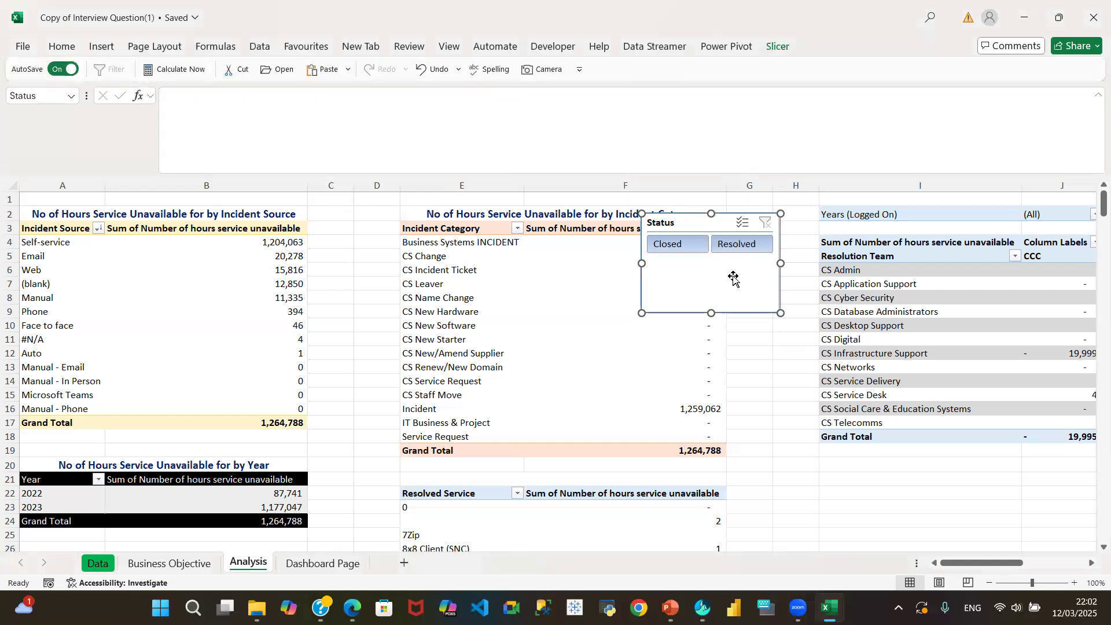
# Resize the Status slicer to about 7.3 cm wide and 2.4 cm high, move it over the Incident Category heading, and check its size settings
pyautogui.moveTo(780, 263); pyautogui.dragTo(841, 263)
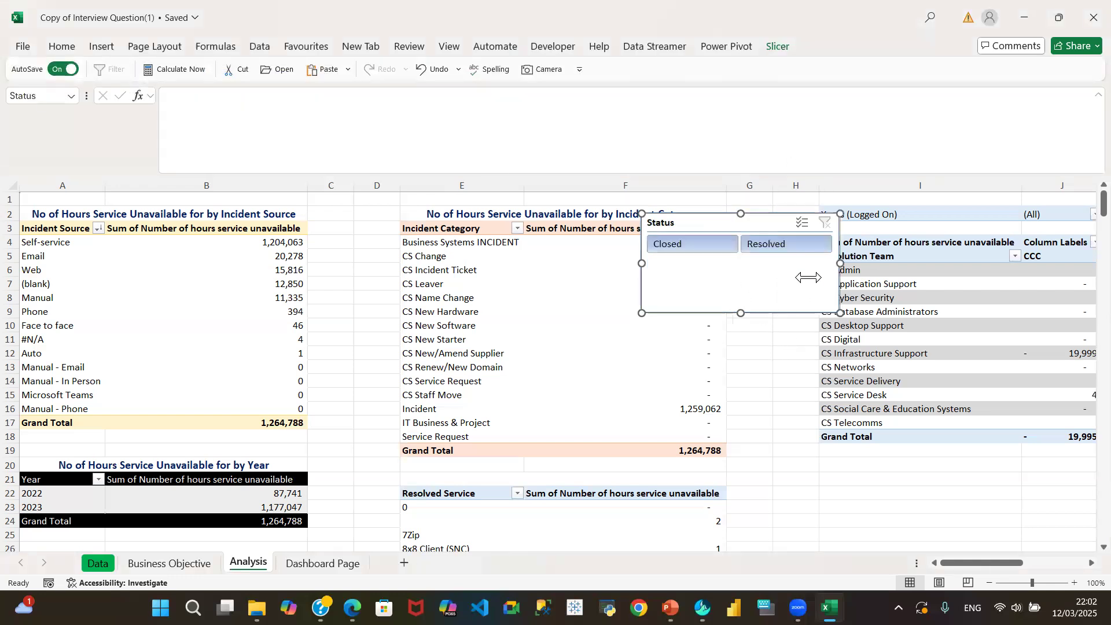
pyautogui.moveTo(737, 309); pyautogui.dragTo(660, 241)
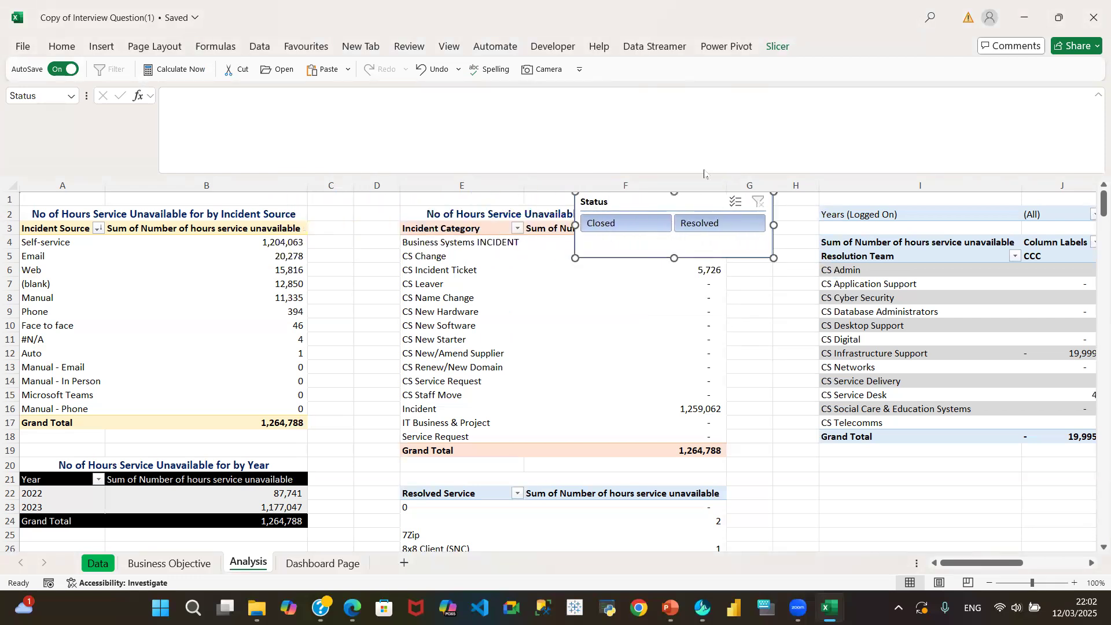
pyautogui.click(778, 48)
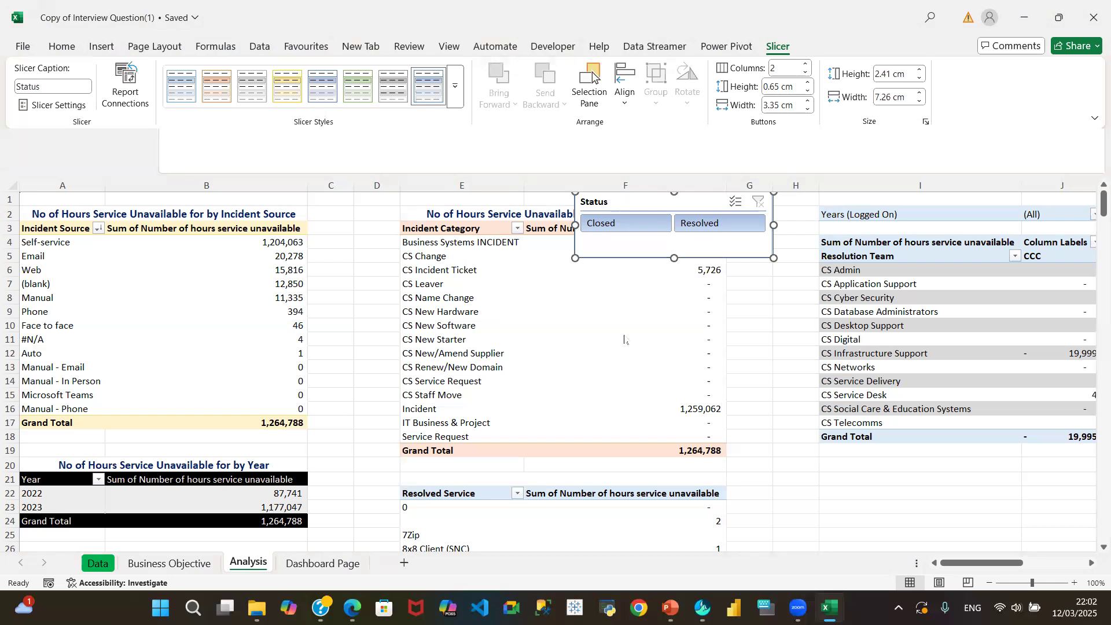
# Connect the Status slicer to PivotTable1, PivotTable2, PivotTable4, PivotTable5 and PivotTable6 as well as IncidentCategory in its report connections
pyautogui.click(605, 247)
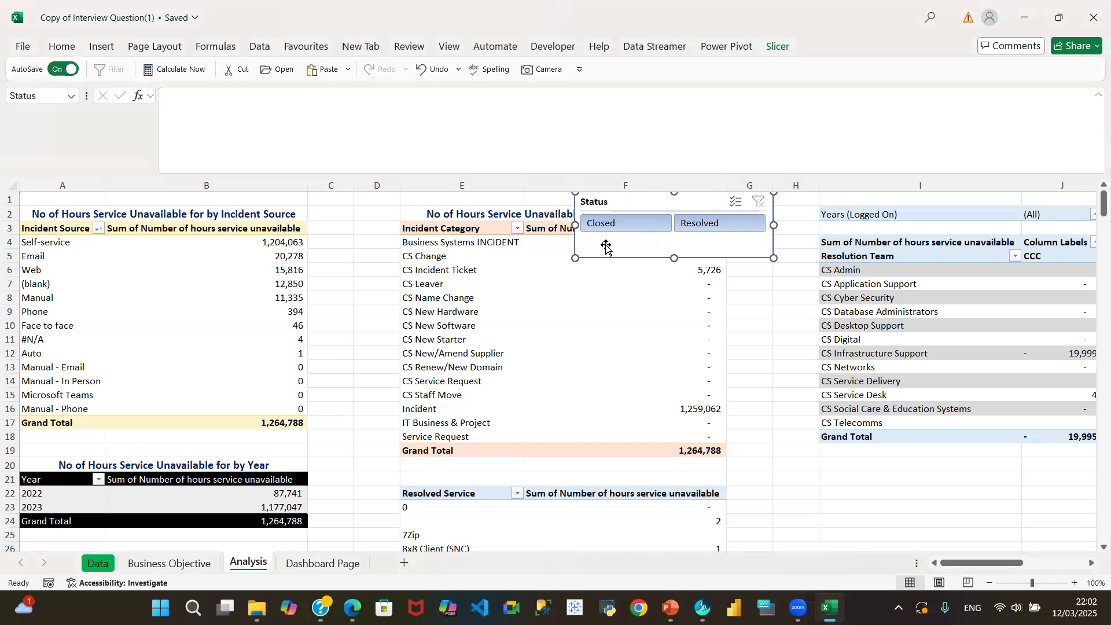
pyautogui.click(778, 48)
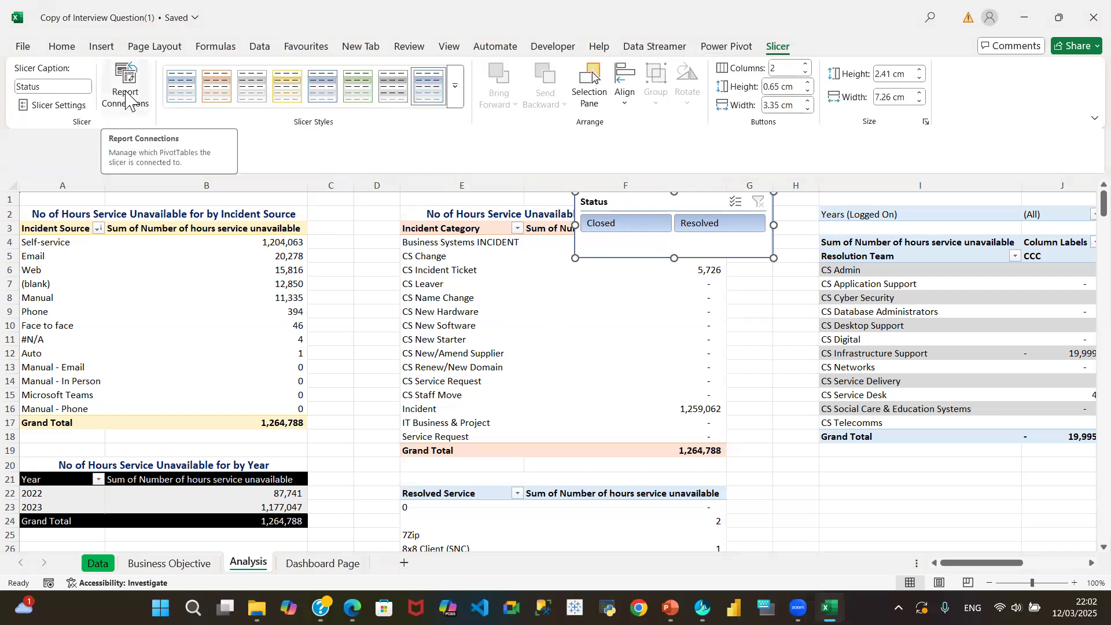
pyautogui.click(128, 99)
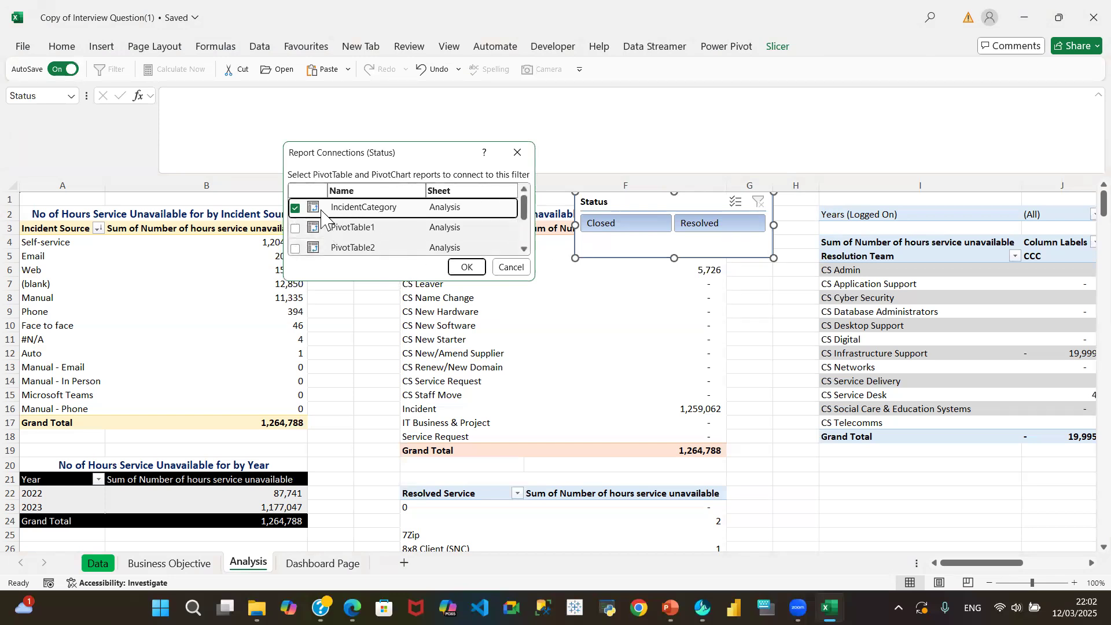
pyautogui.moveTo(417, 159); pyautogui.dragTo(533, 319)
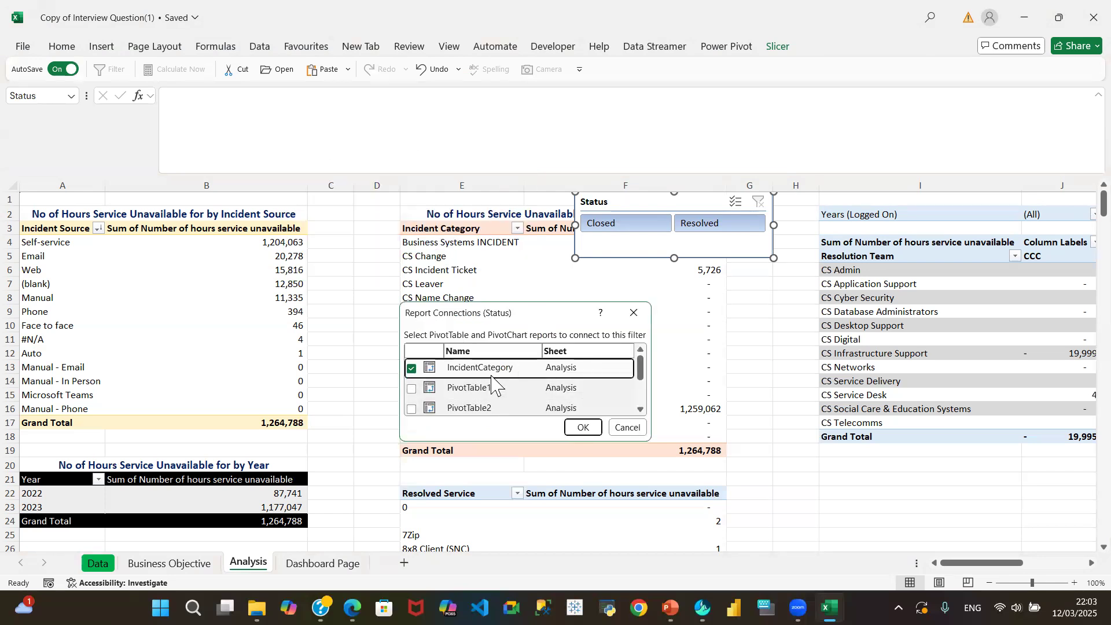
pyautogui.moveTo(640, 370)
pyautogui.mouseDown()
pyautogui.moveTo(647, 411)
pyautogui.moveTo(645, 375)
pyautogui.mouseUp()
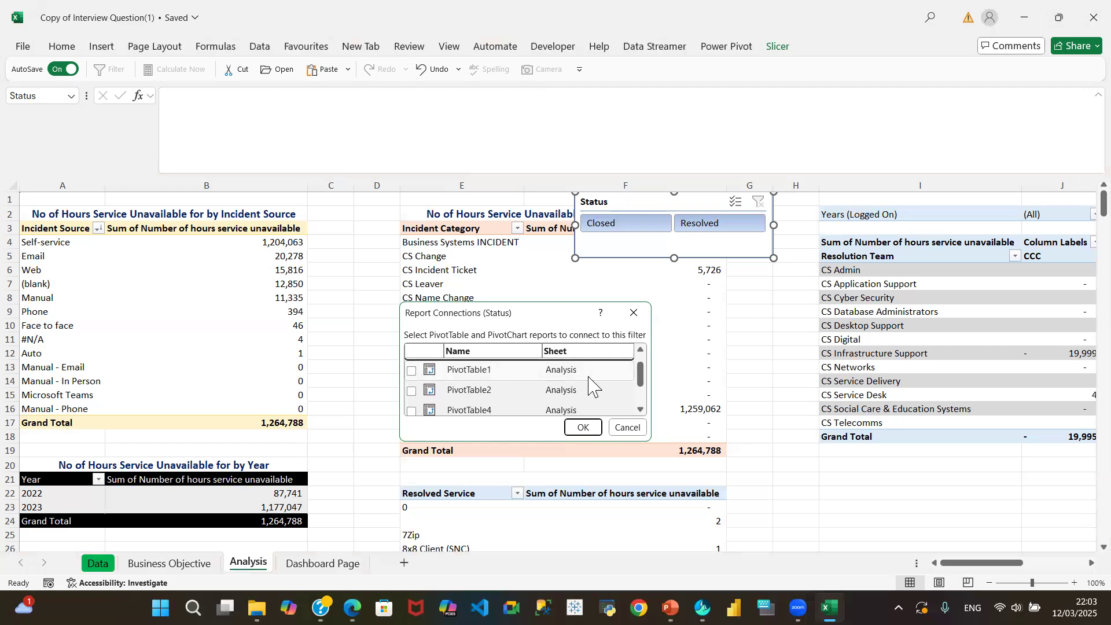
pyautogui.moveTo(641, 370); pyautogui.dragTo(646, 366)
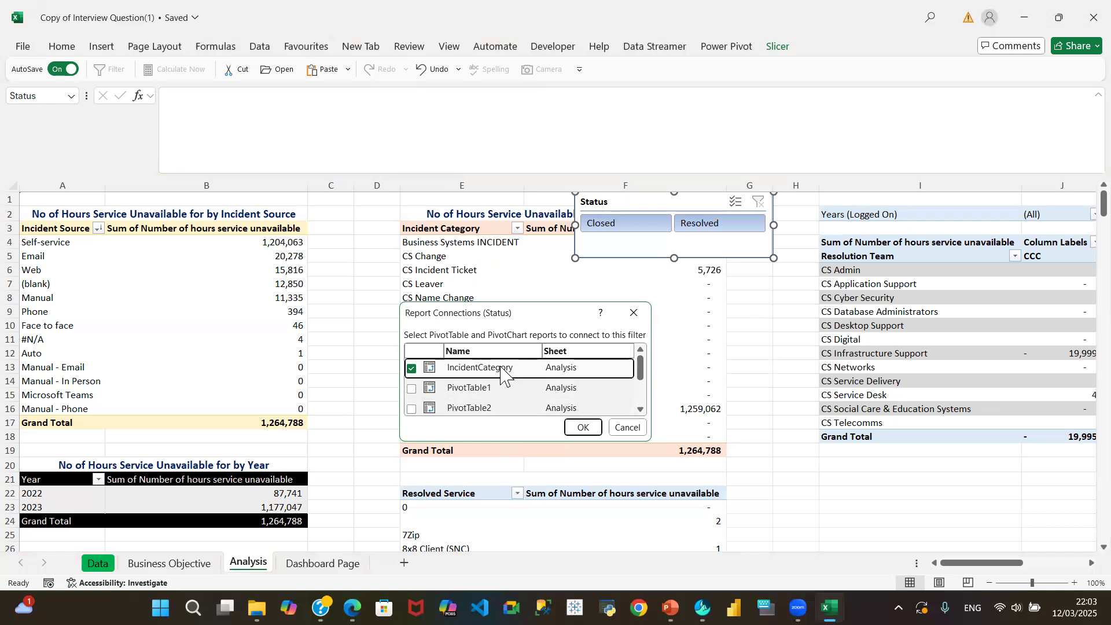
pyautogui.click(412, 389)
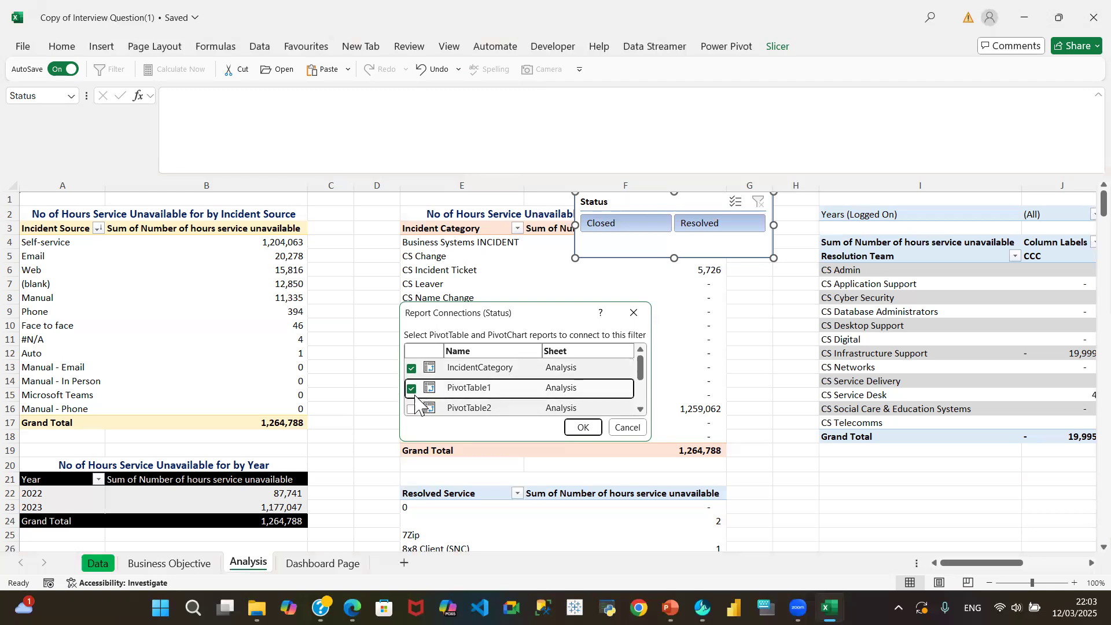
pyautogui.click(411, 408)
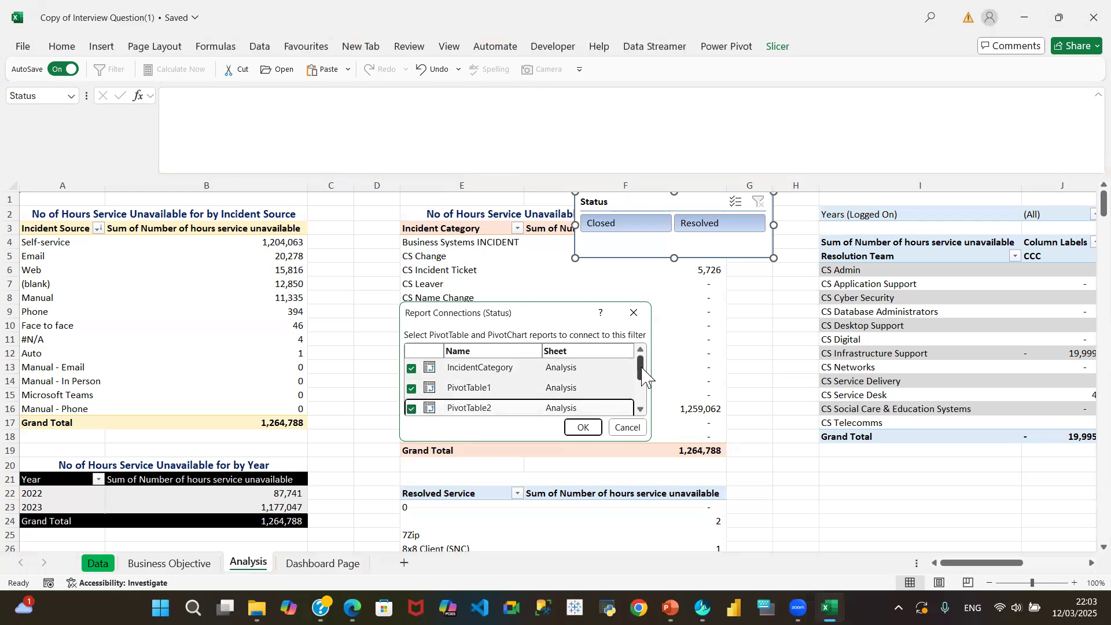
pyautogui.scroll(-2, 640, 382)
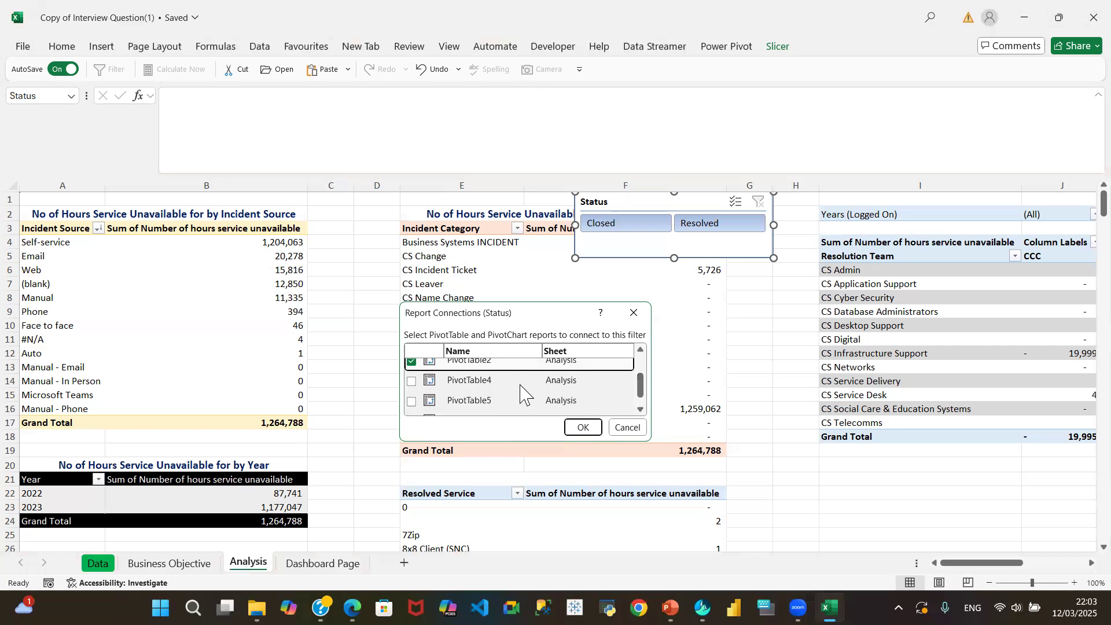
pyautogui.click(412, 383)
pyautogui.click(412, 400)
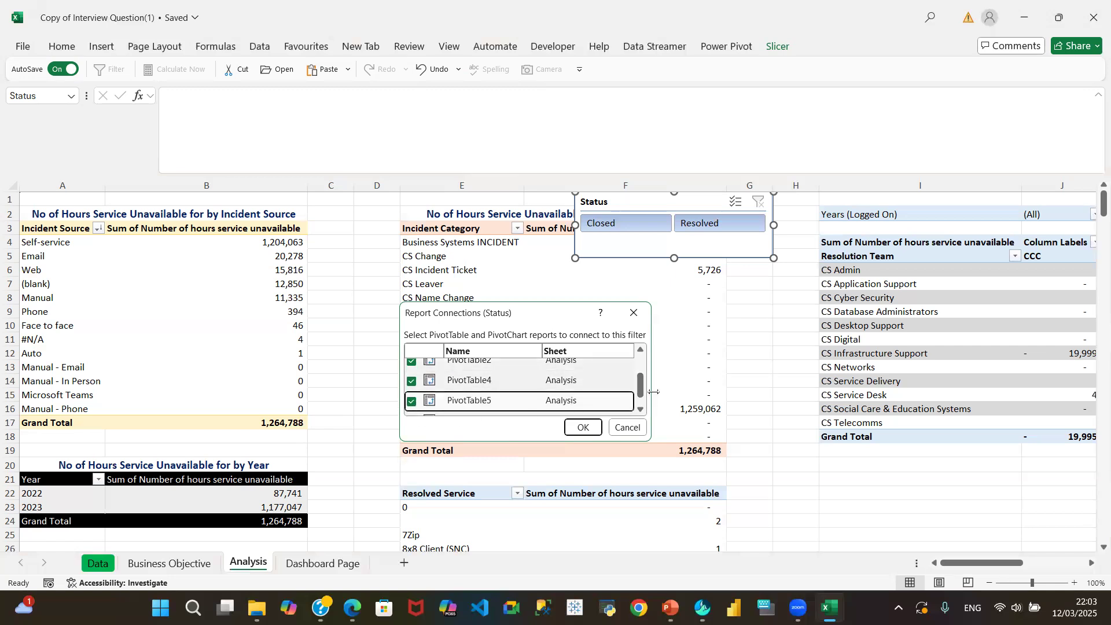
pyautogui.scroll(-1, 643, 398)
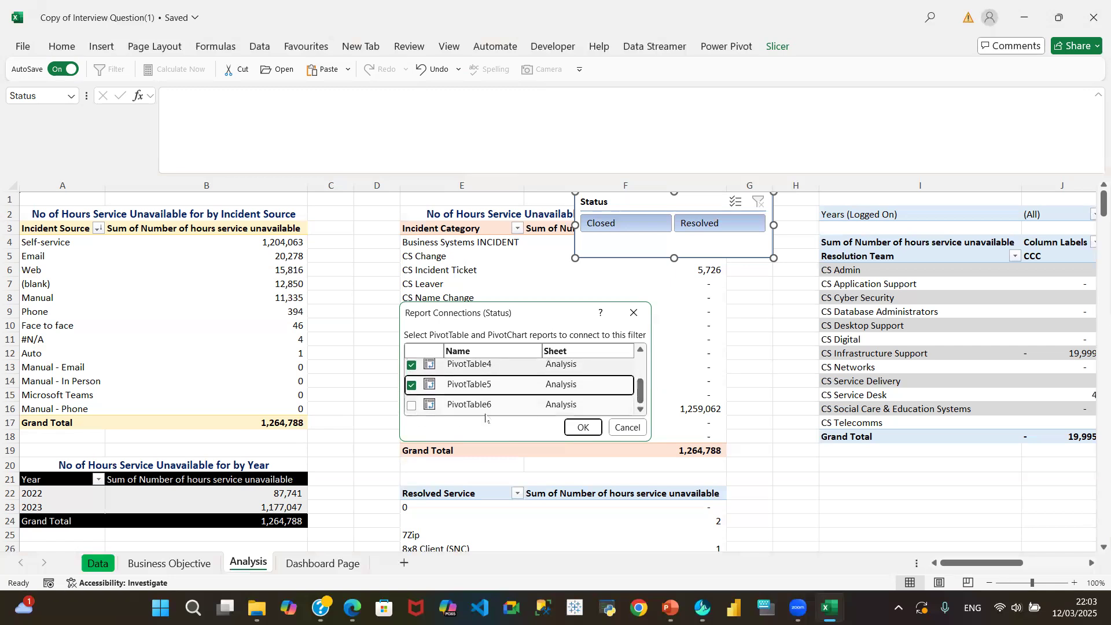
pyautogui.click(412, 407)
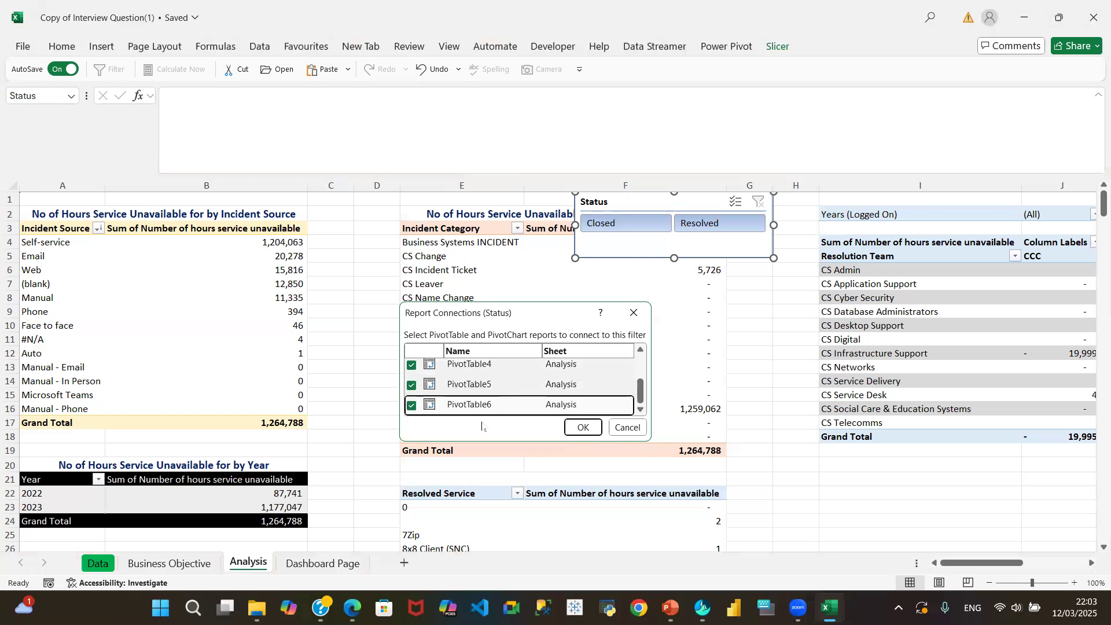
pyautogui.click(589, 429)
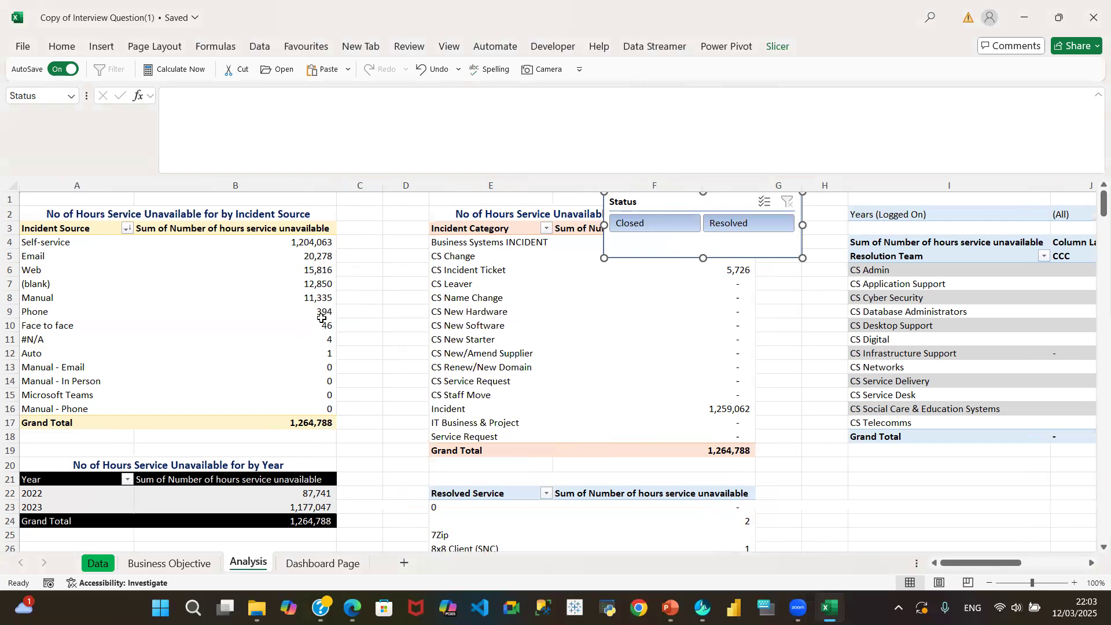
# Move the Status slicer down over the end of the Incident Category pivot table and filter by Closed and by Resolved
pyautogui.moveTo(641, 242); pyautogui.dragTo(671, 437)
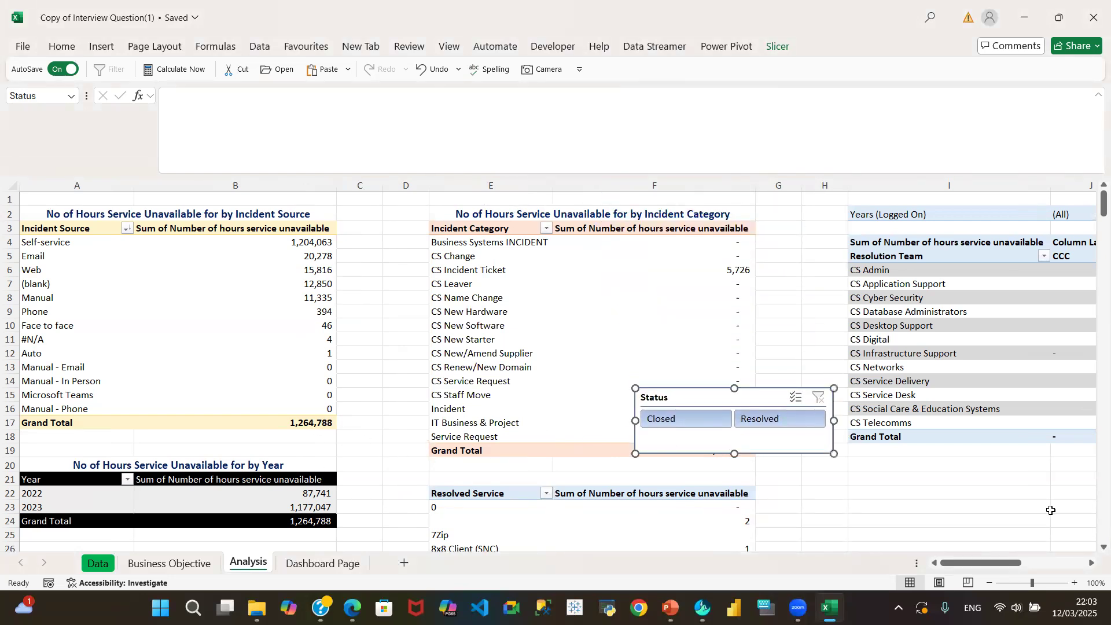
pyautogui.moveTo(1093, 211); pyautogui.dragTo(1093, 211)
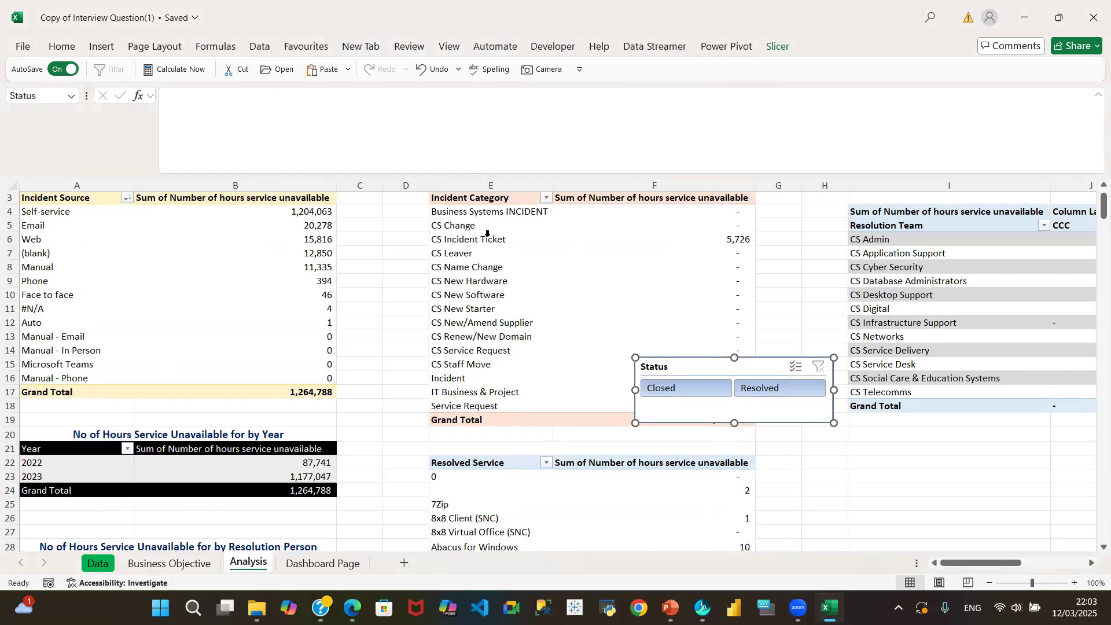
pyautogui.click(693, 389)
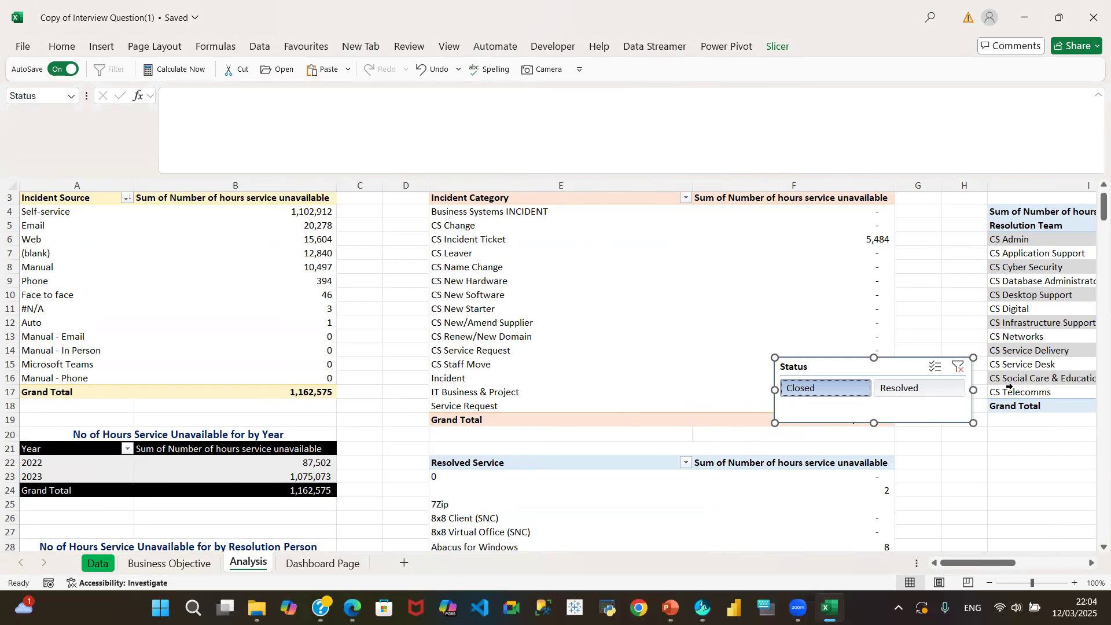
pyautogui.click(930, 397)
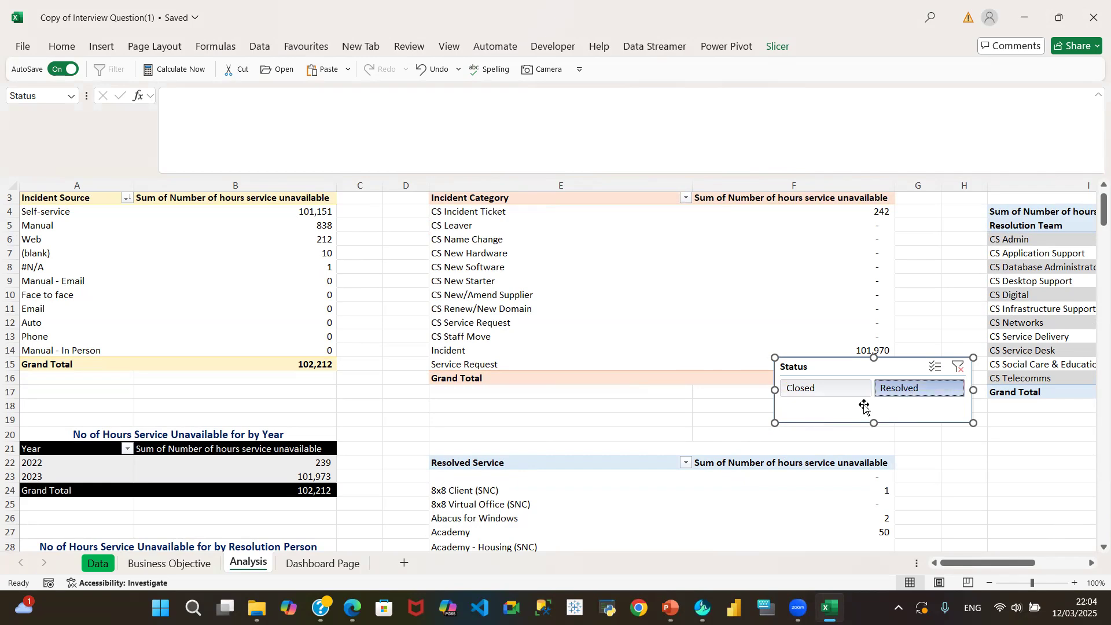
# Disconnect PivotTable1, the Incident Source pivot table, from the Status slicer
pyautogui.click(779, 45)
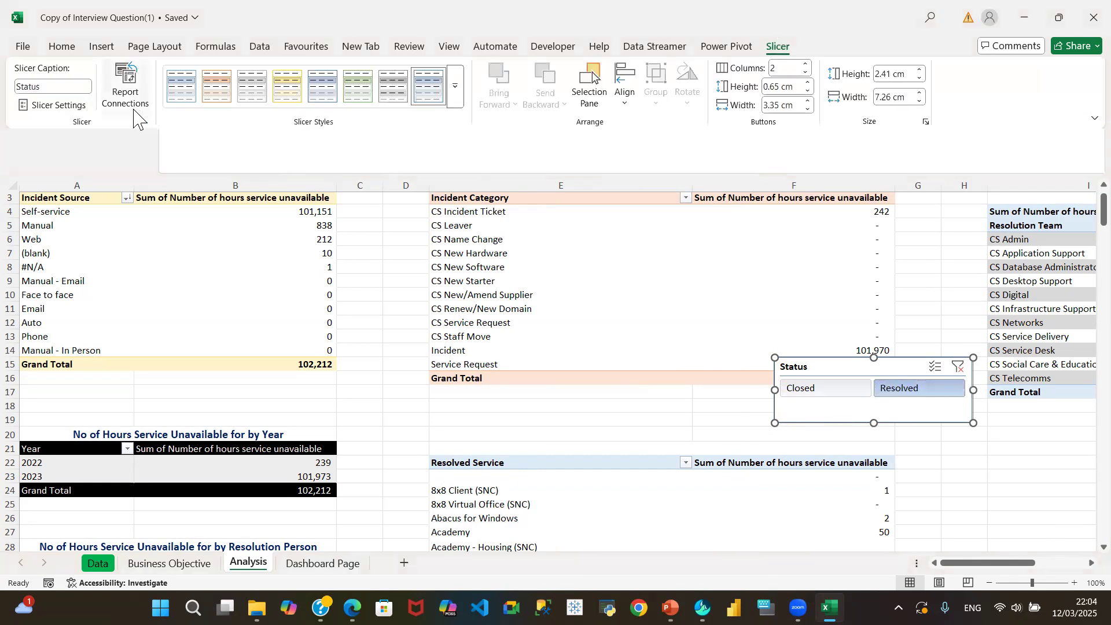
pyautogui.click(125, 86)
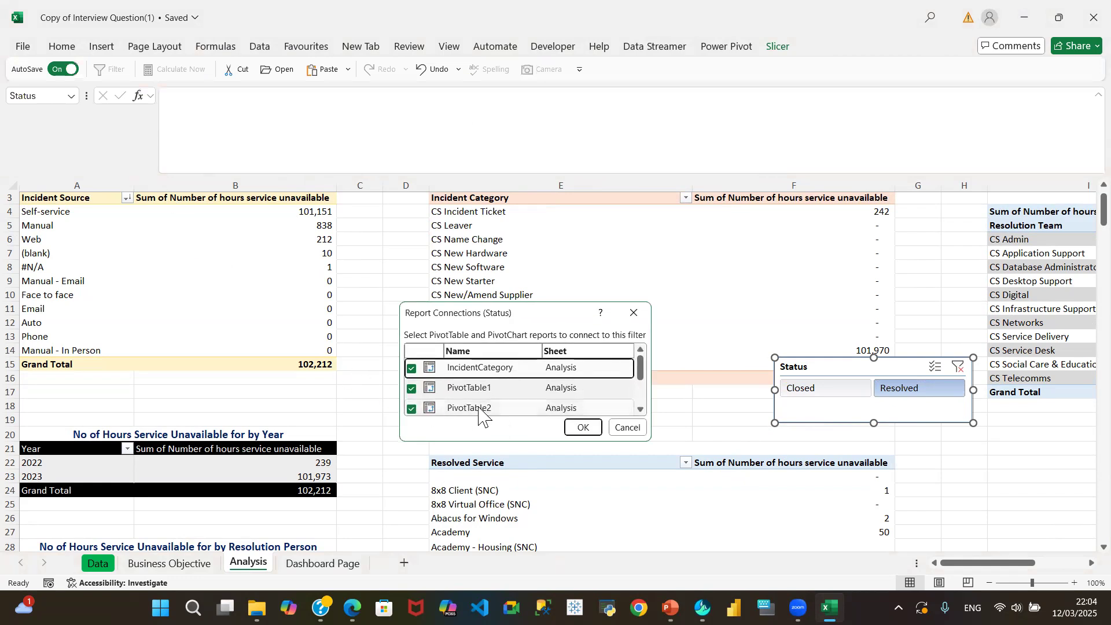
pyautogui.click(411, 389)
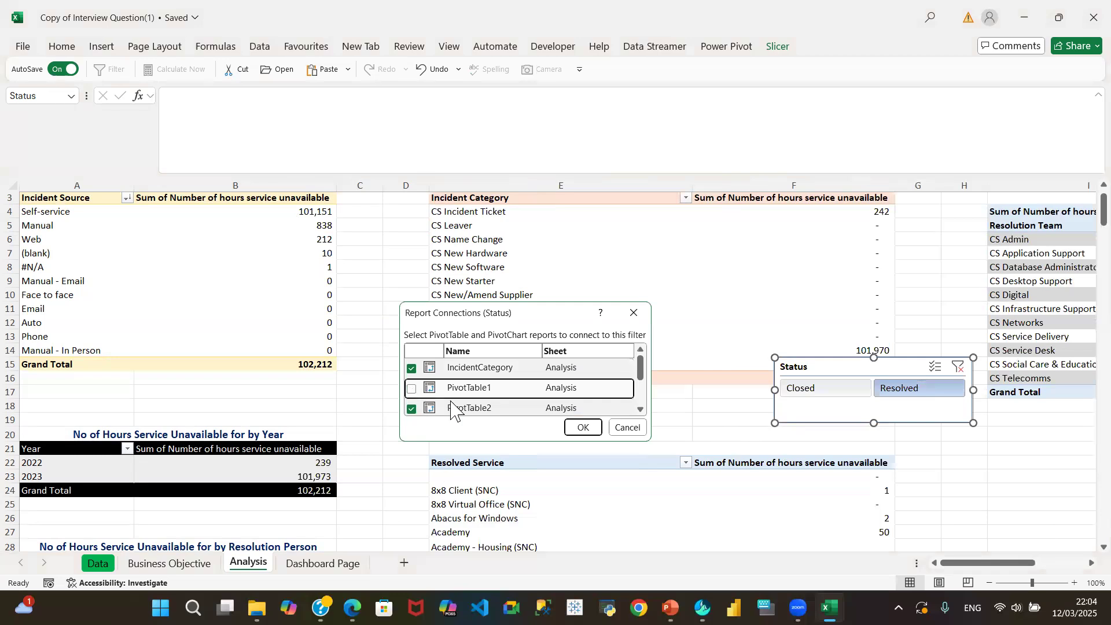
pyautogui.click(581, 428)
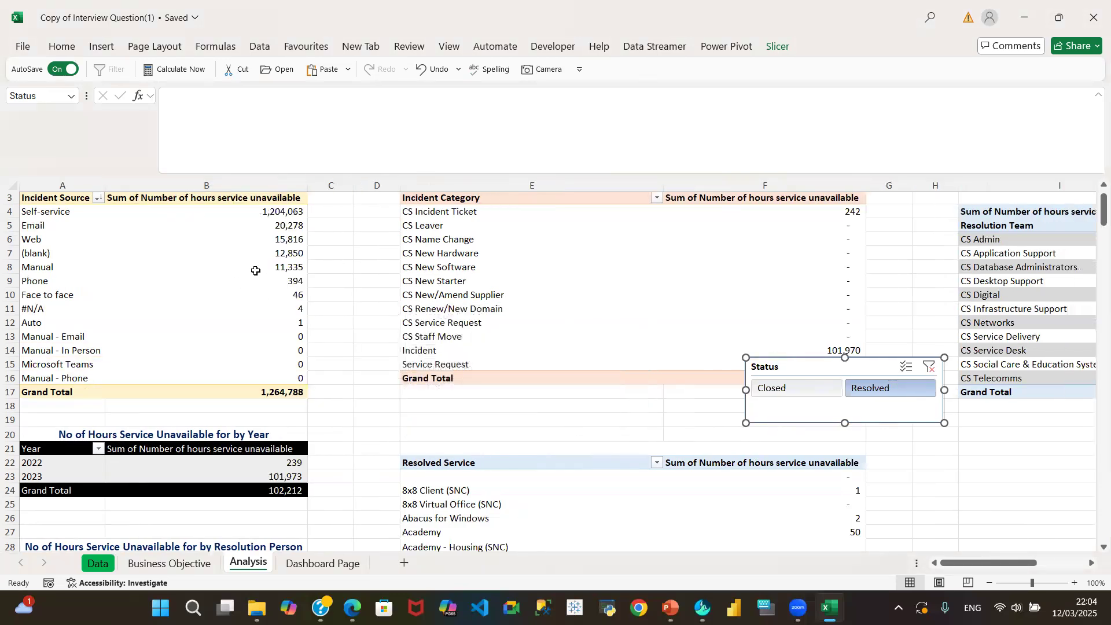
# Switch the Status slicer between Closed and Resolved, ending on Closed, to check how the disconnected Incident Source pivot table responds
pyautogui.click(789, 394)
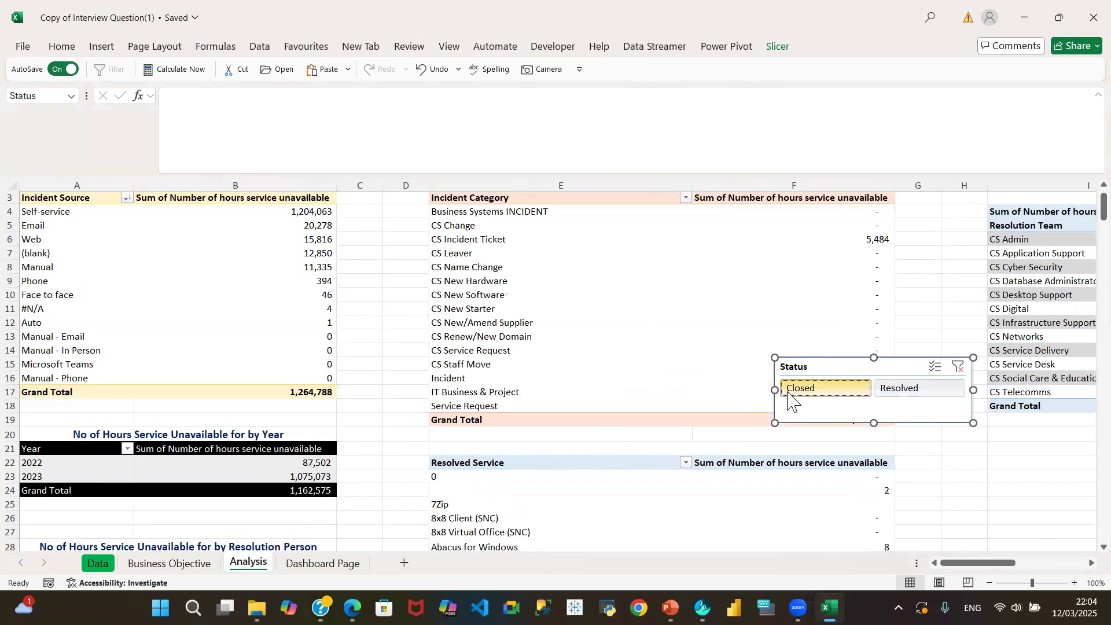
pyautogui.click(906, 393)
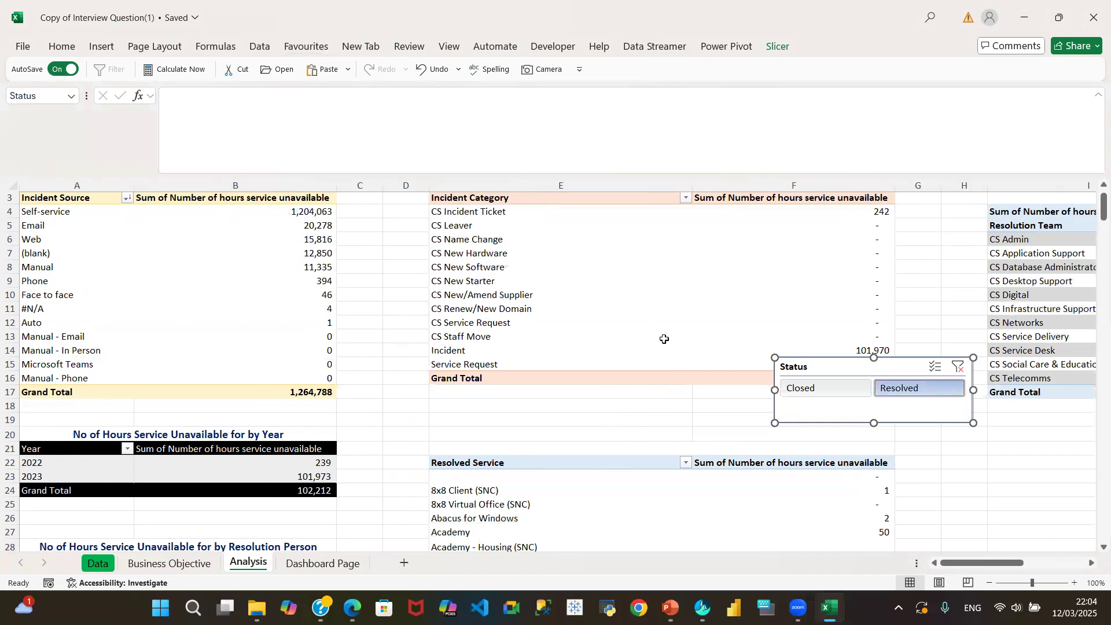
pyautogui.click(834, 391)
pyautogui.click(934, 398)
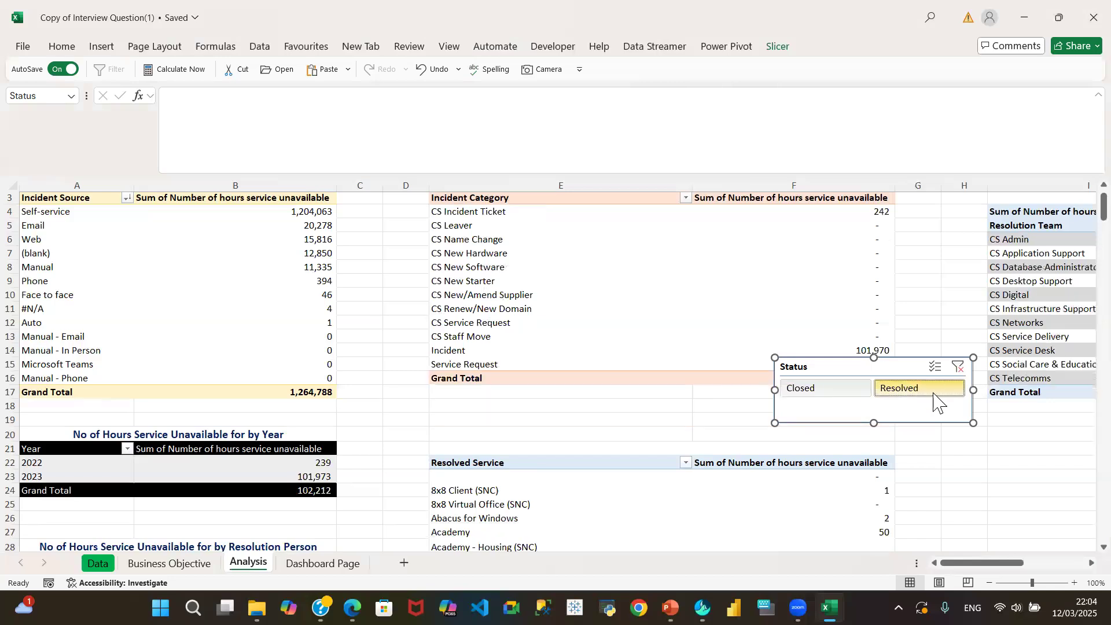
pyautogui.click(811, 395)
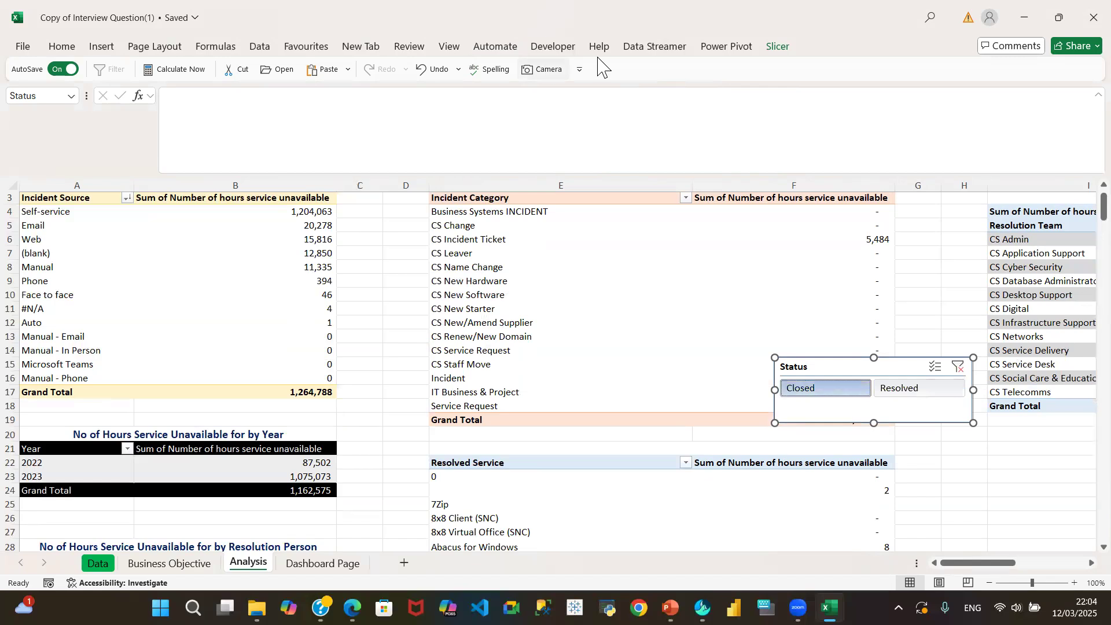
# Reconnect PivotTable1 to the Status slicer through its report connections
pyautogui.click(779, 46)
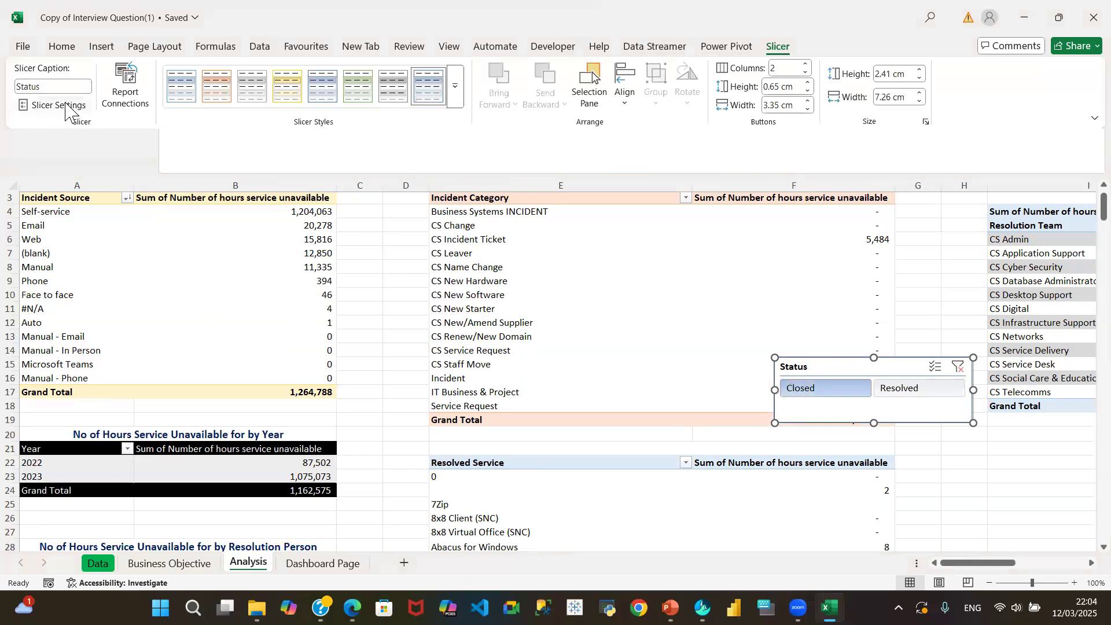
pyautogui.click(127, 86)
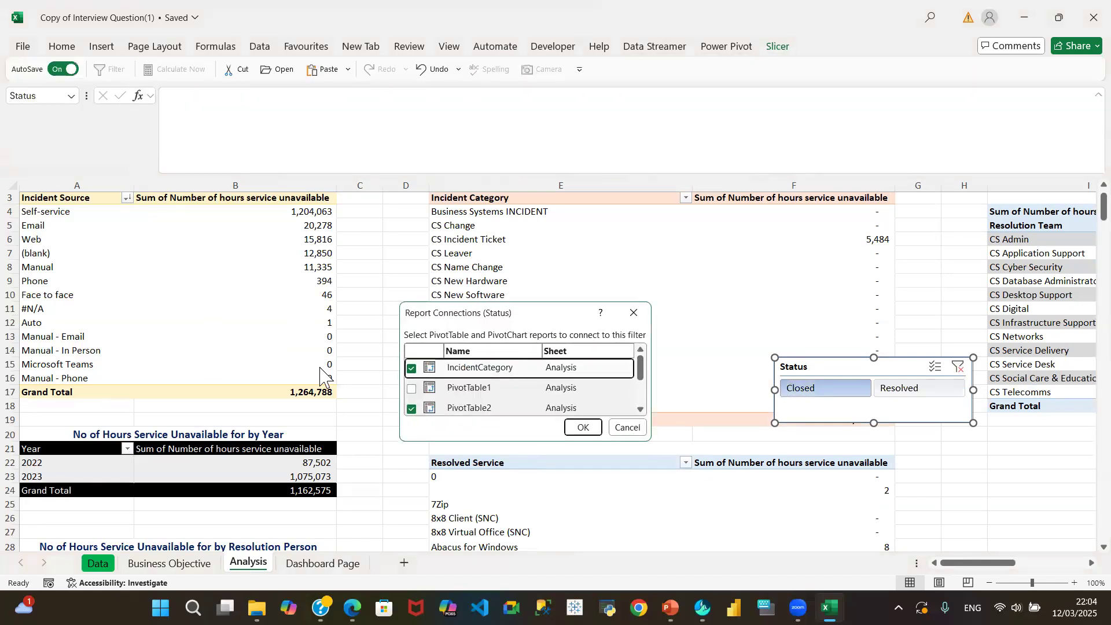
pyautogui.click(411, 388)
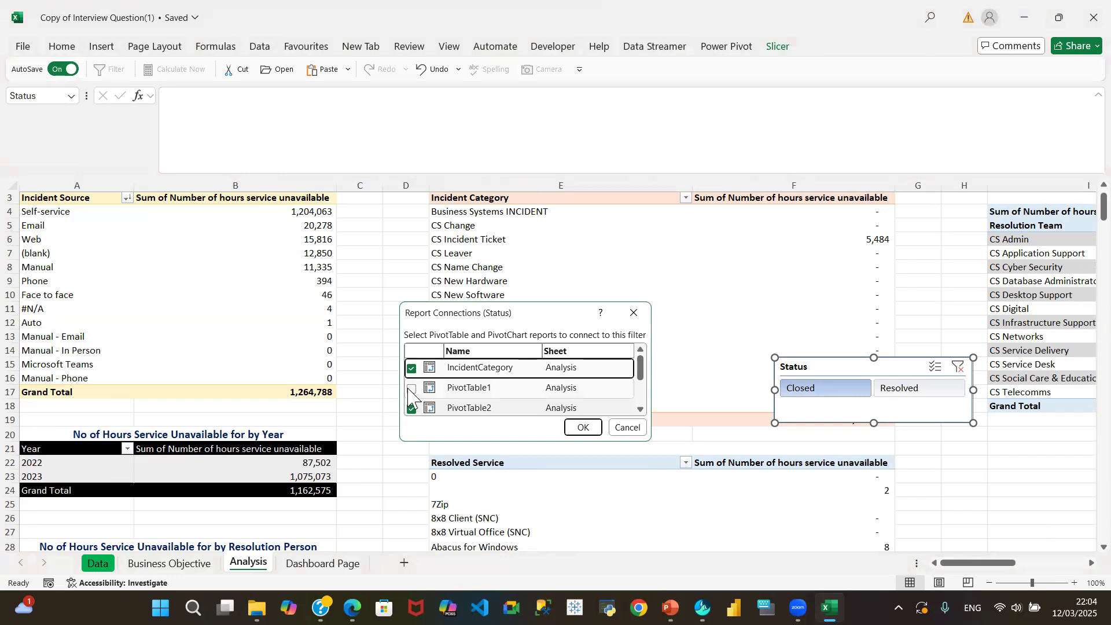
pyautogui.click(581, 427)
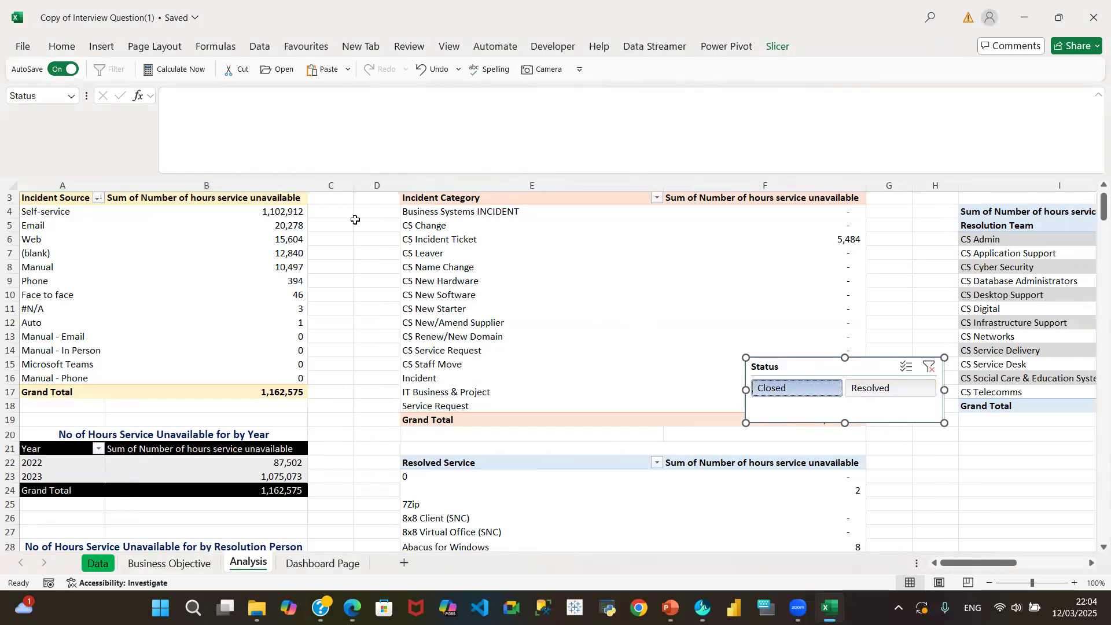
# Alternate the Status slicer between Resolved and Closed, ending on Closed, to compare the figures across the connected pivot tables
pyautogui.click(874, 389)
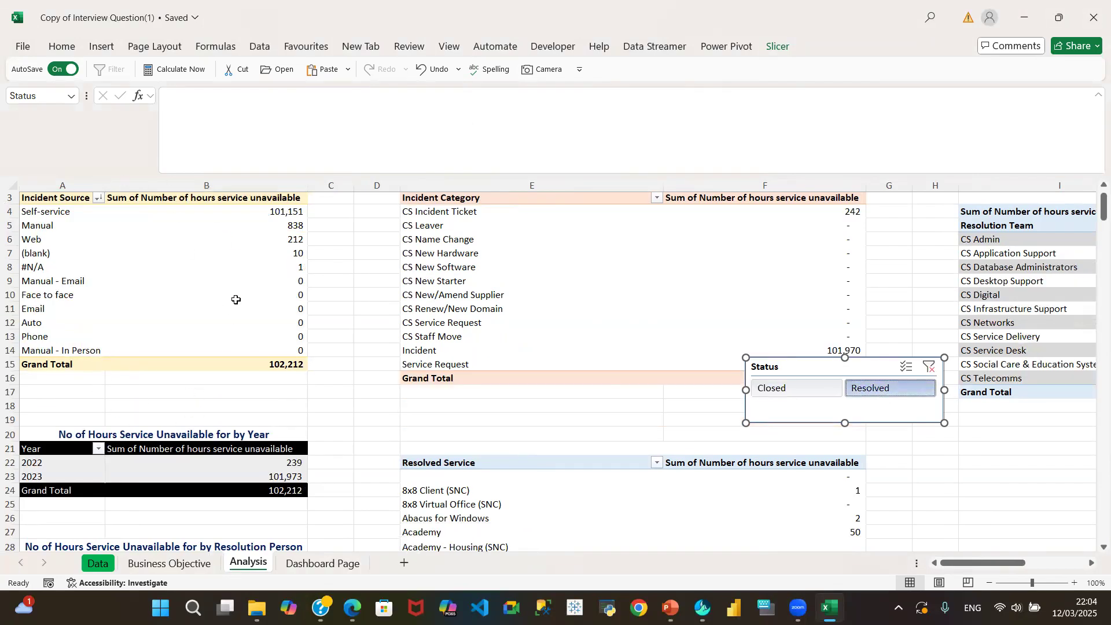
pyautogui.click(770, 388)
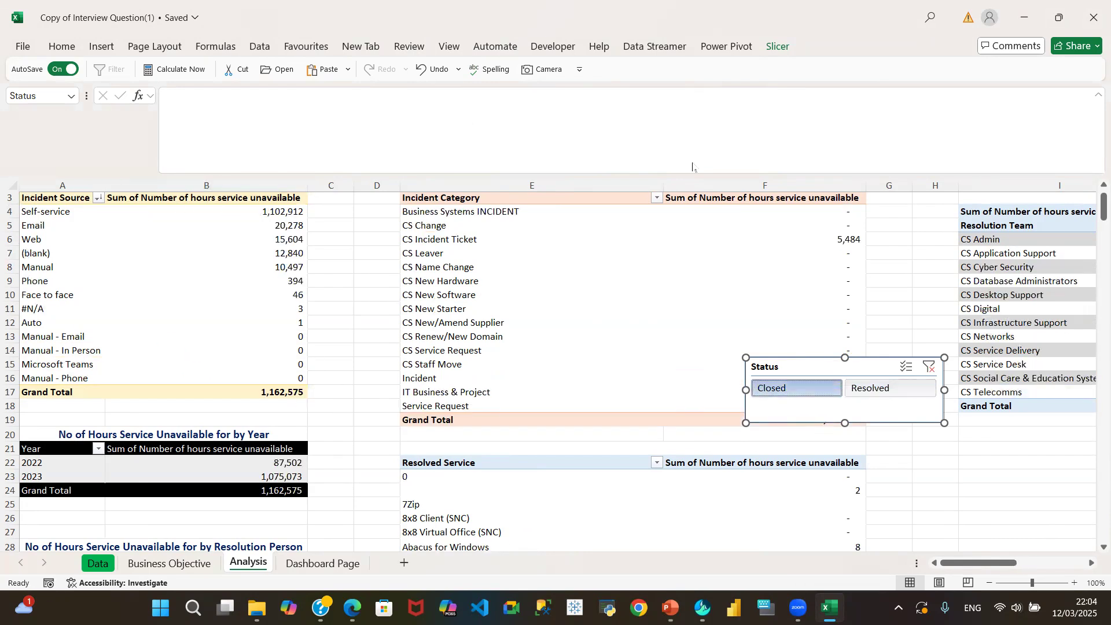
pyautogui.click(883, 399)
pyautogui.click(811, 387)
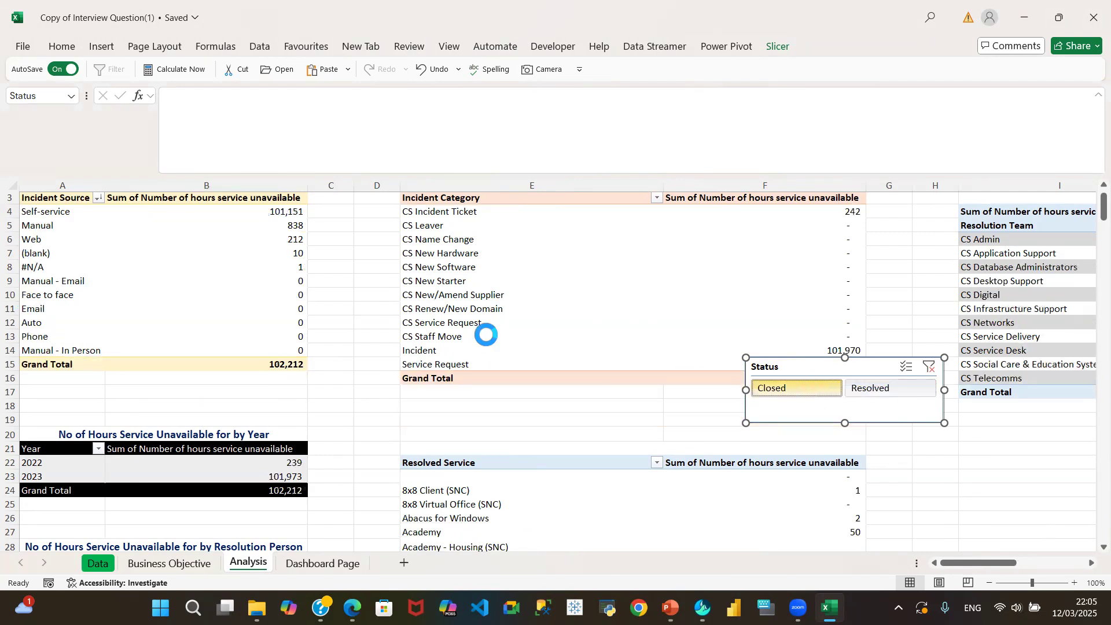
pyautogui.click(195, 240)
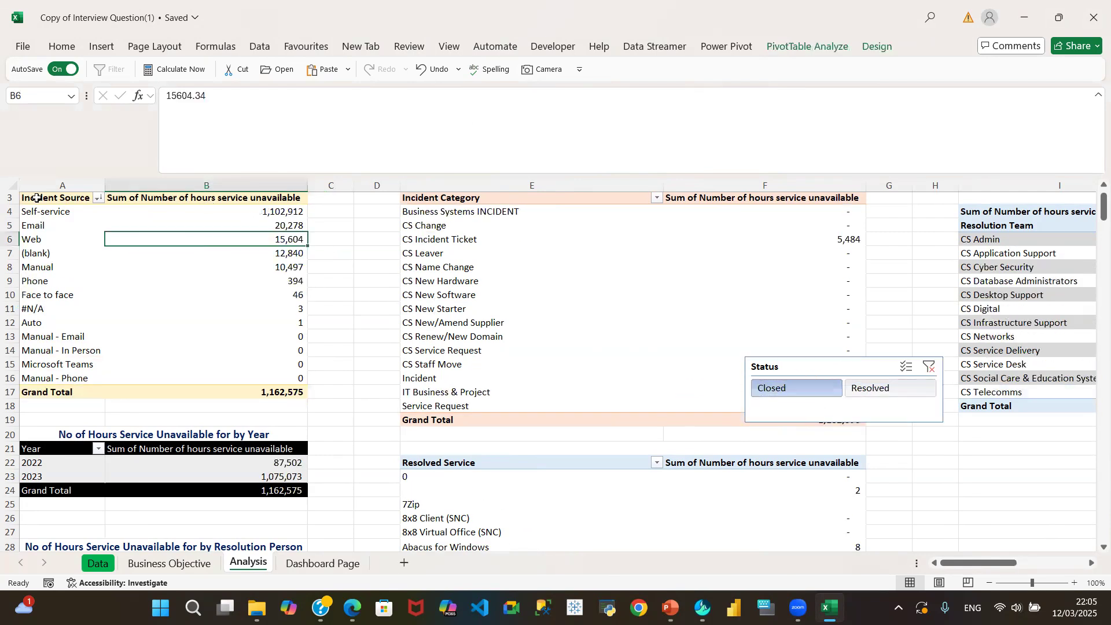
pyautogui.click(808, 52)
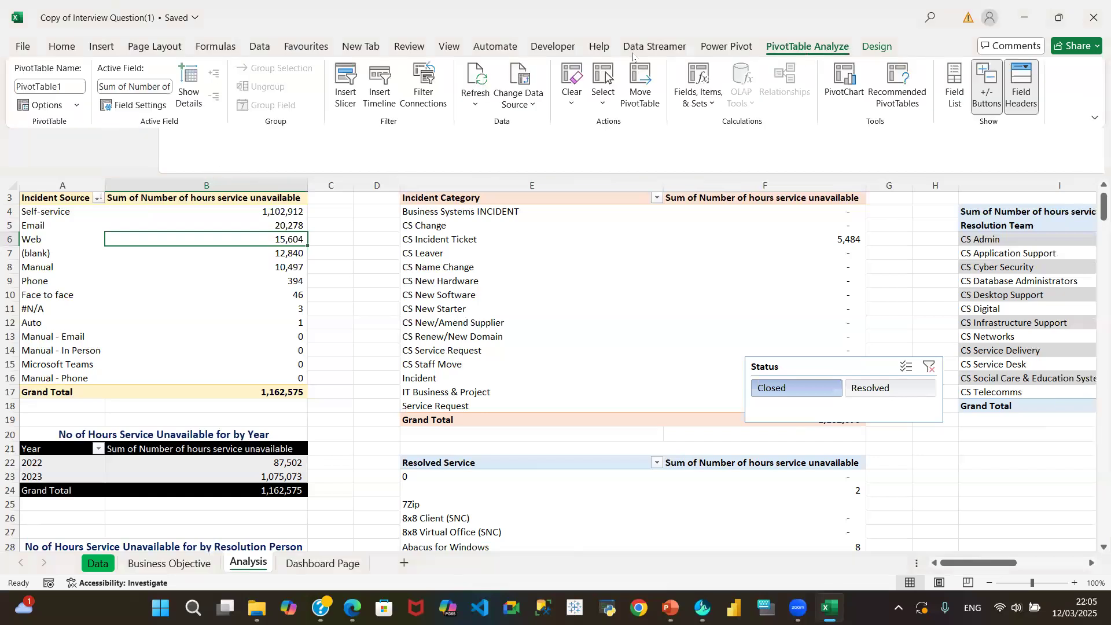
pyautogui.click(135, 105)
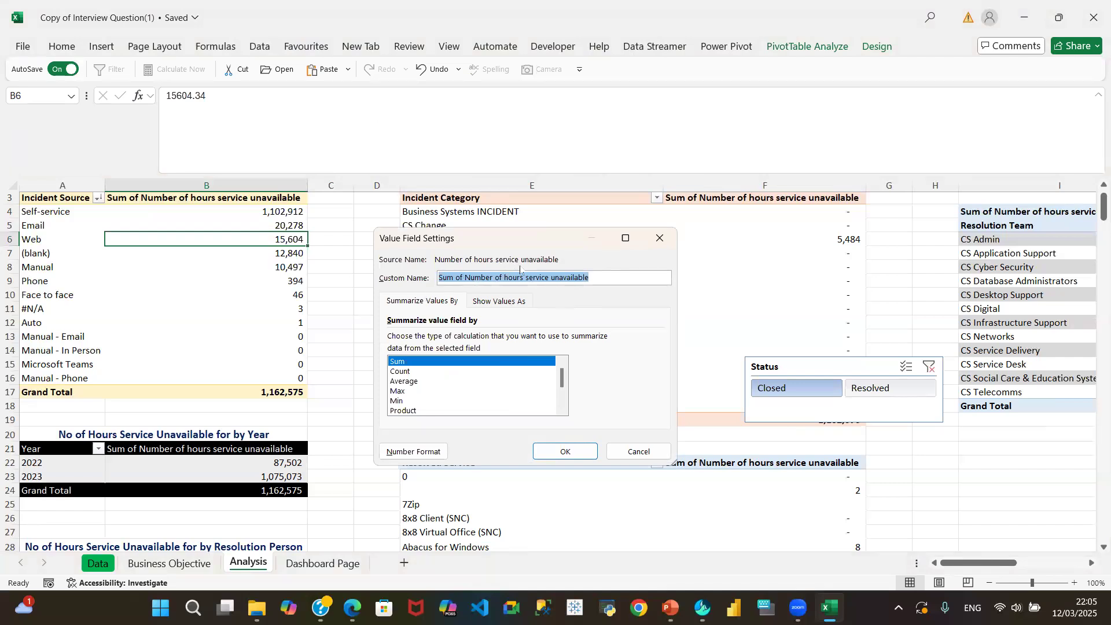
pyautogui.click(660, 238)
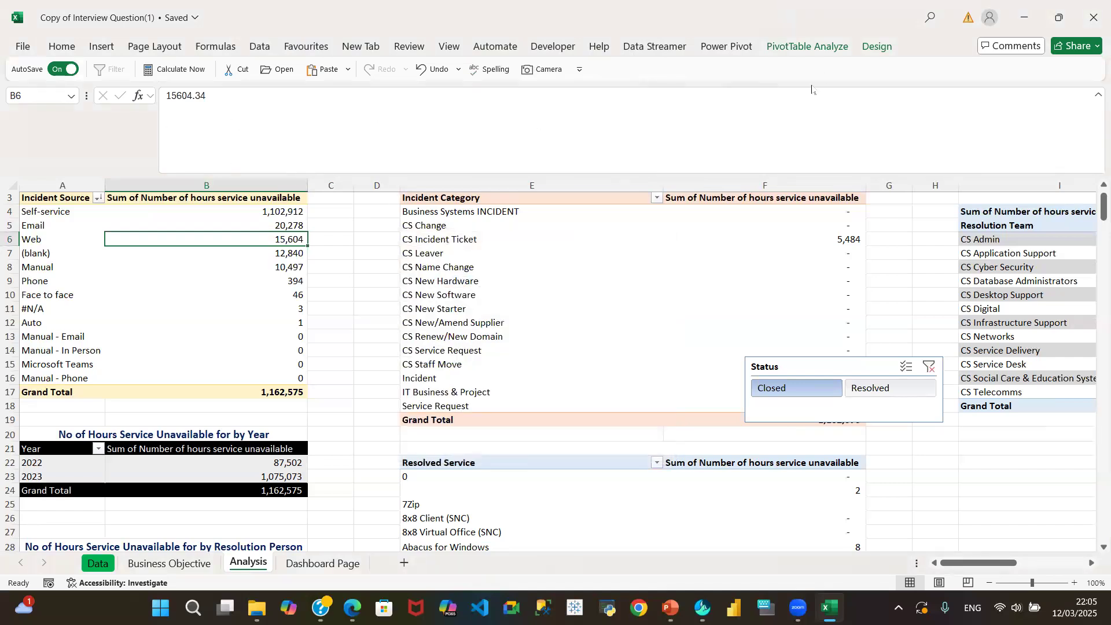
# Turn off autofitting column widths on update in the PivotTable options of the Incident Source pivot table
pyautogui.click(809, 47)
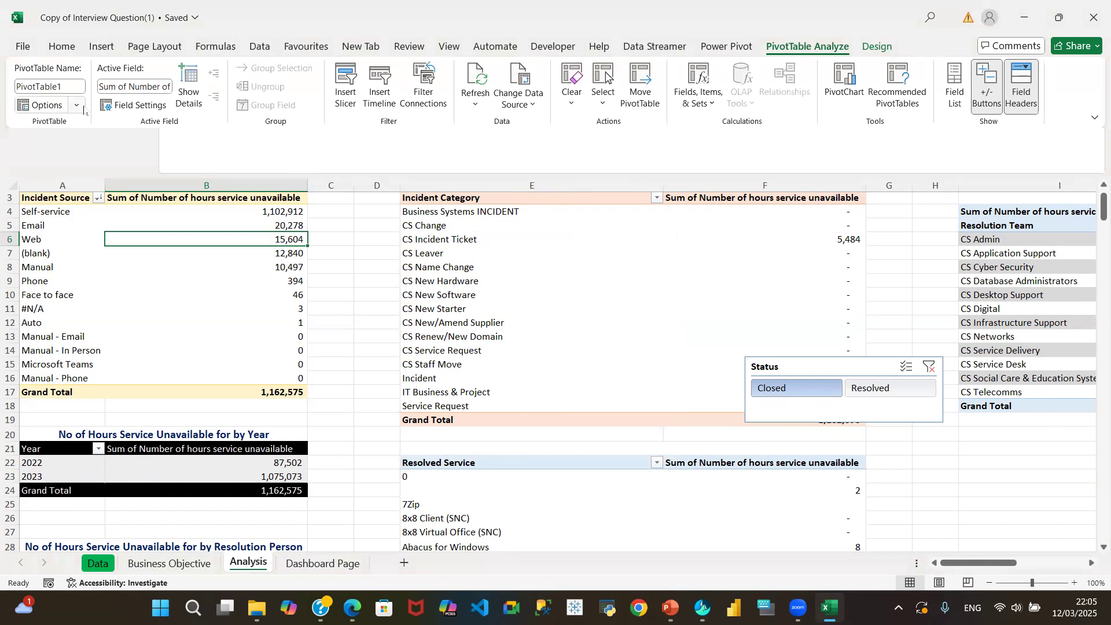
pyautogui.click(76, 106)
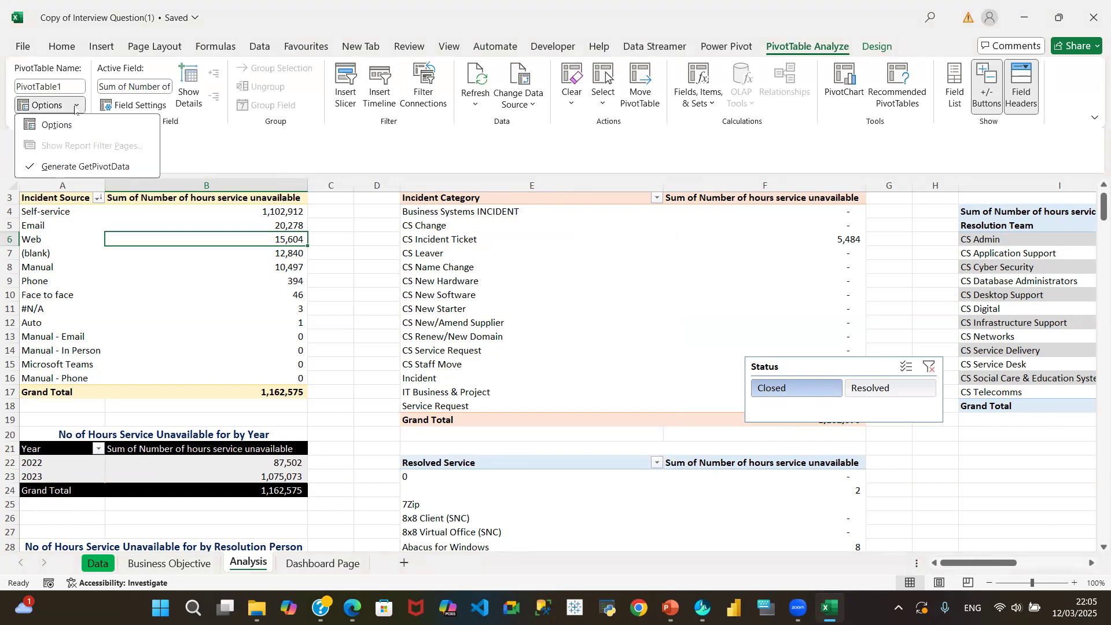
pyautogui.click(57, 126)
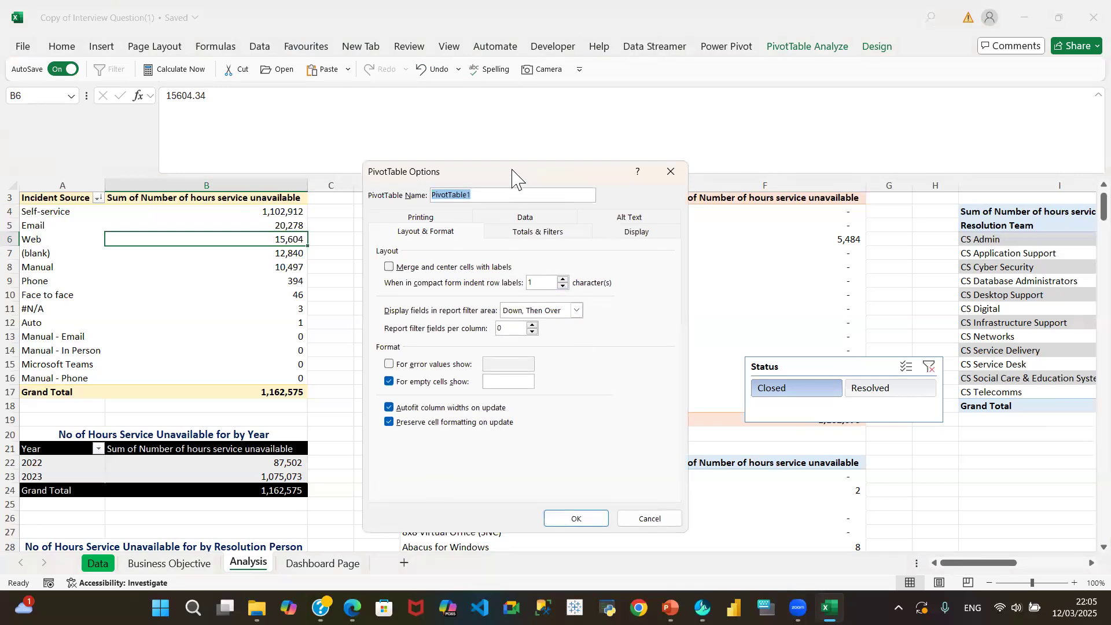
pyautogui.moveTo(509, 173); pyautogui.dragTo(474, 53)
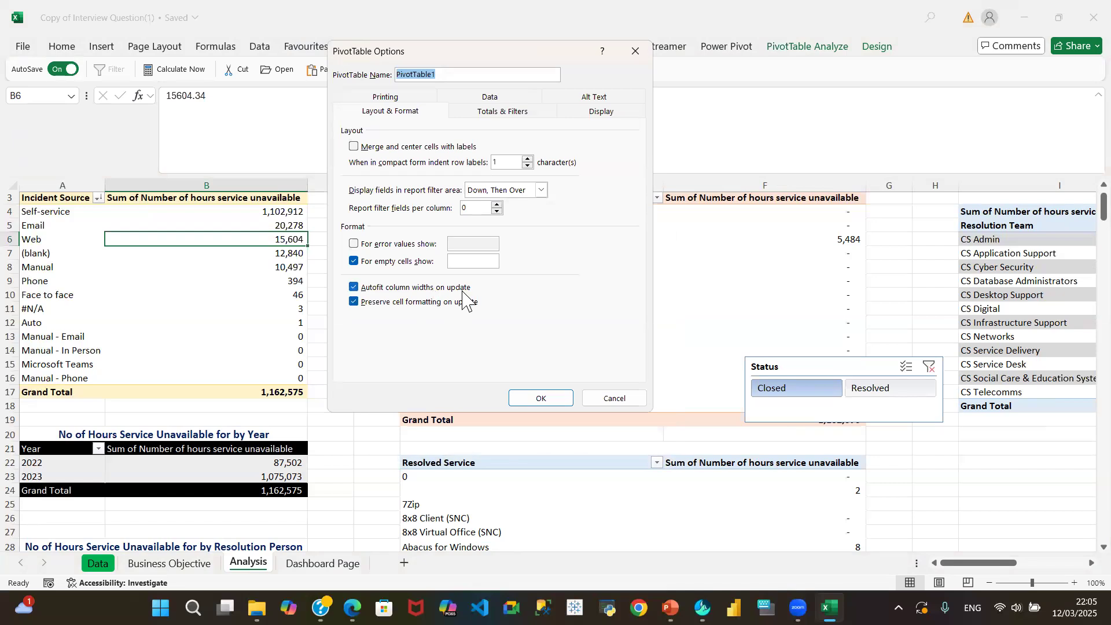
pyautogui.click(355, 288)
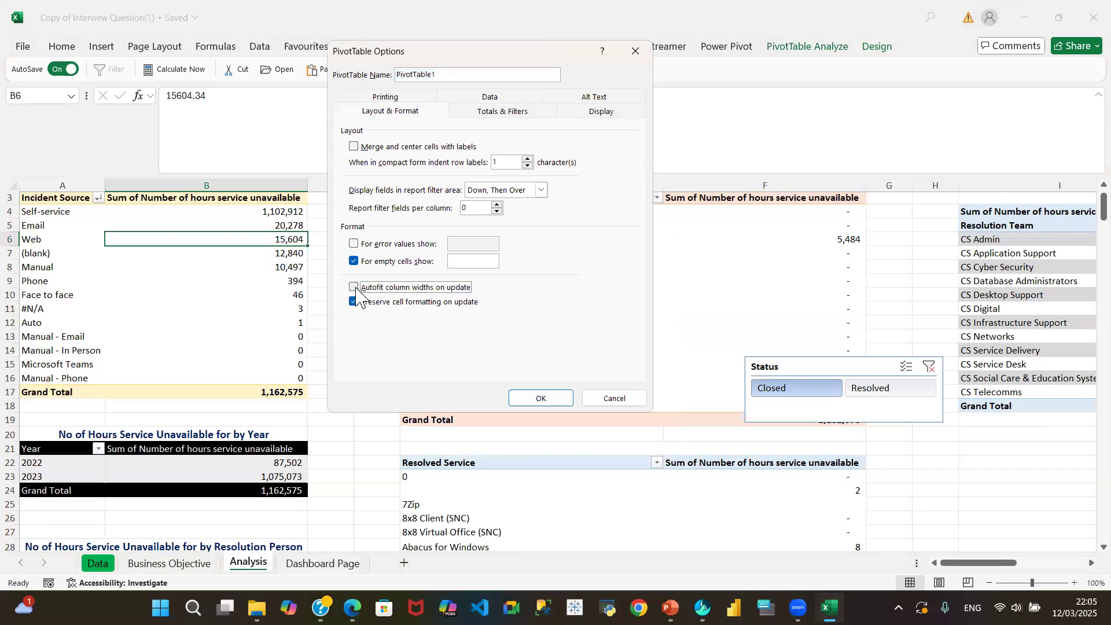
pyautogui.click(557, 401)
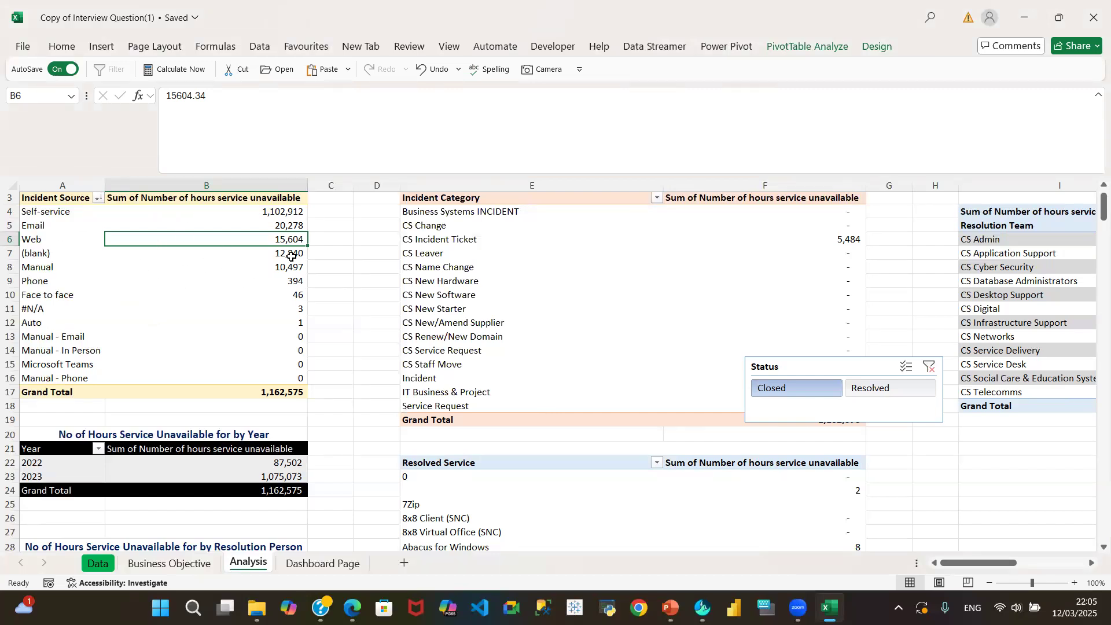
# Disable autofit column widths on update for the Incident Category pivot table
pyautogui.click(441, 268)
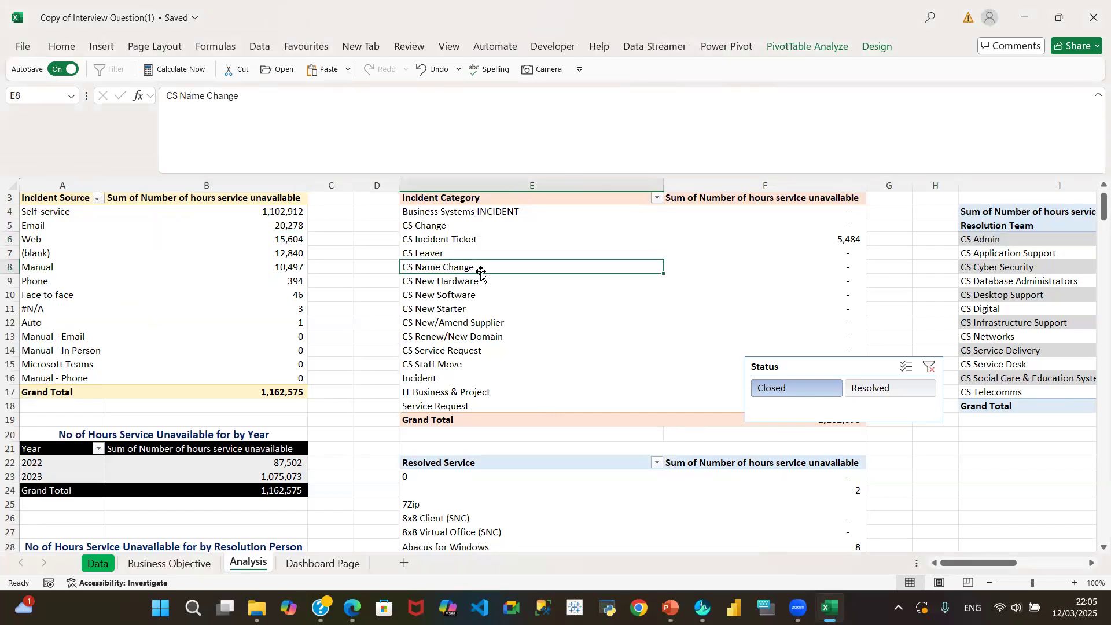
pyautogui.click(807, 47)
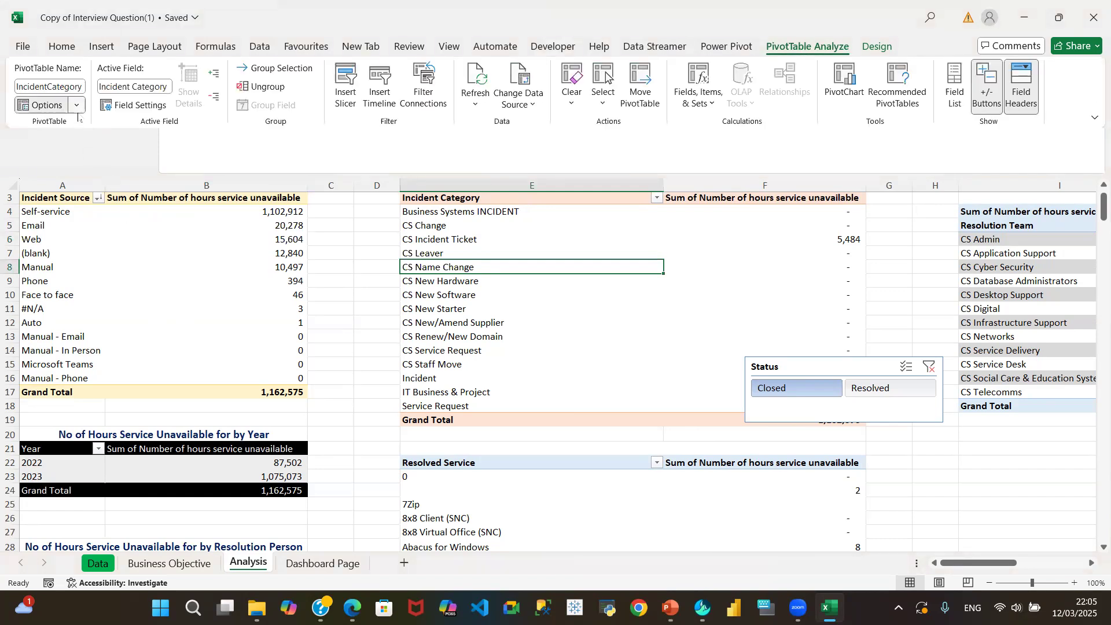
pyautogui.click(76, 105)
pyautogui.click(42, 153)
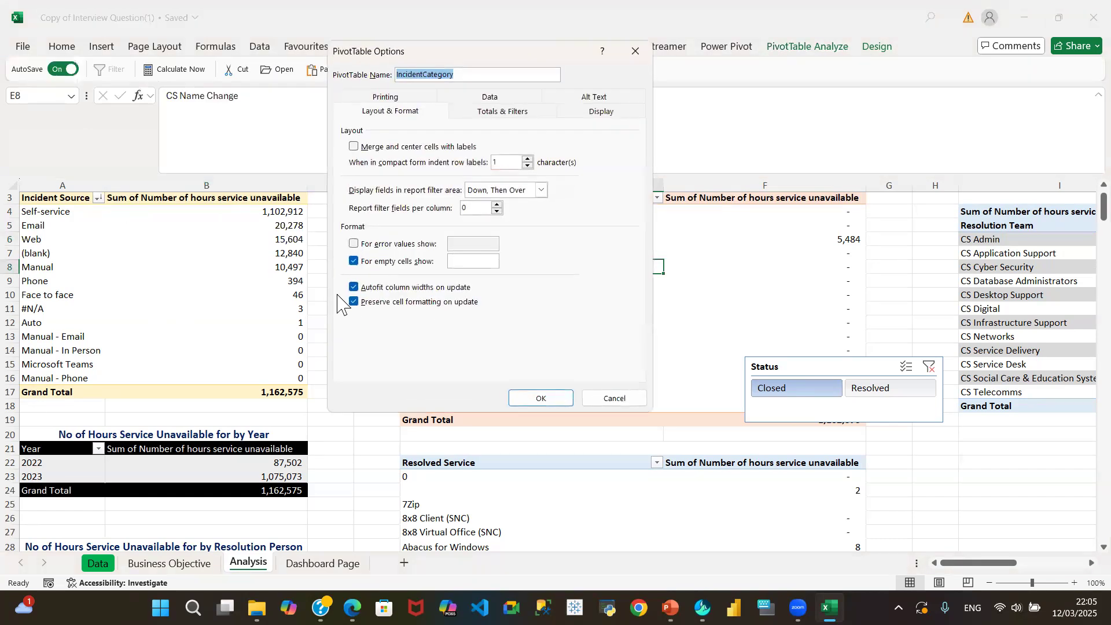
pyautogui.click(354, 287)
pyautogui.click(540, 398)
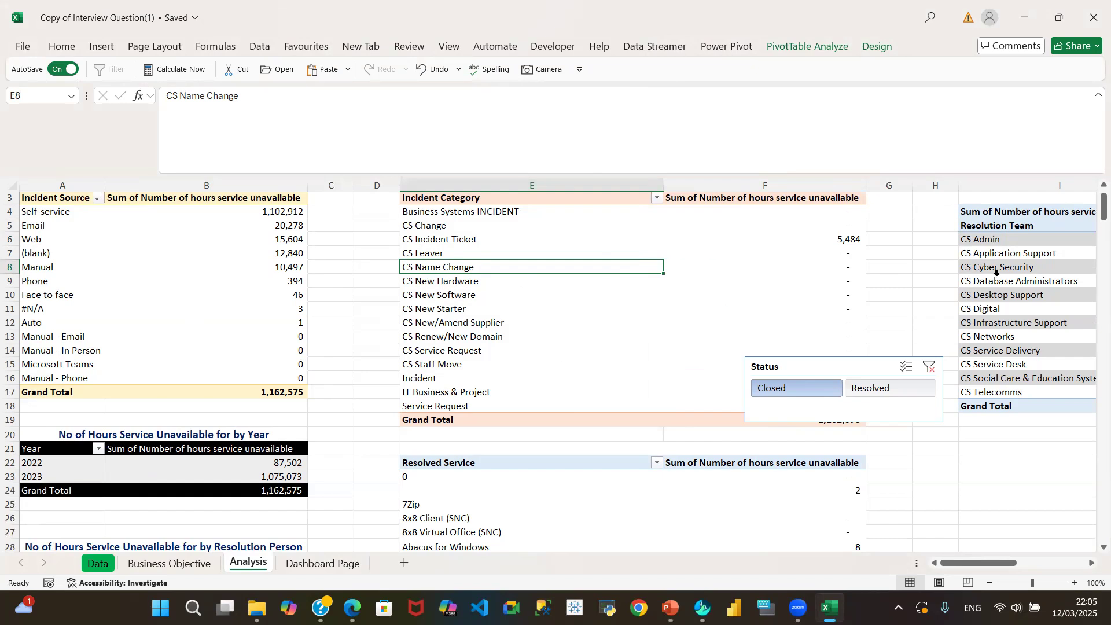
# Switch the Status slicer repeatedly between Closed and Resolved, ending on Resolved, to check whether the pivot tables' column widths stay fixed
pyautogui.click(794, 389)
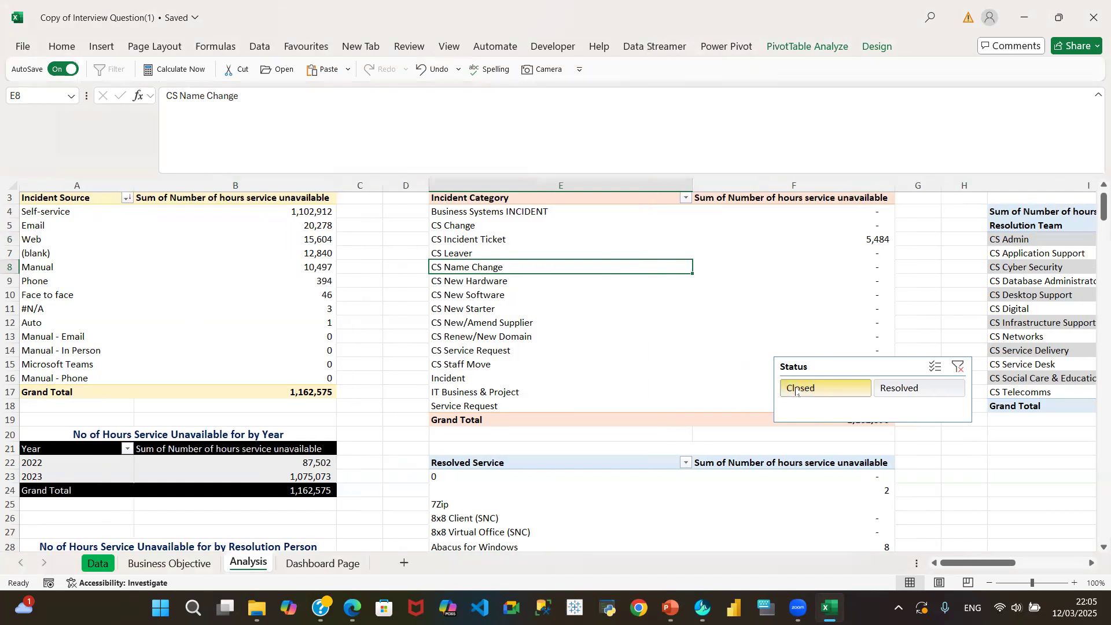
pyautogui.click(906, 389)
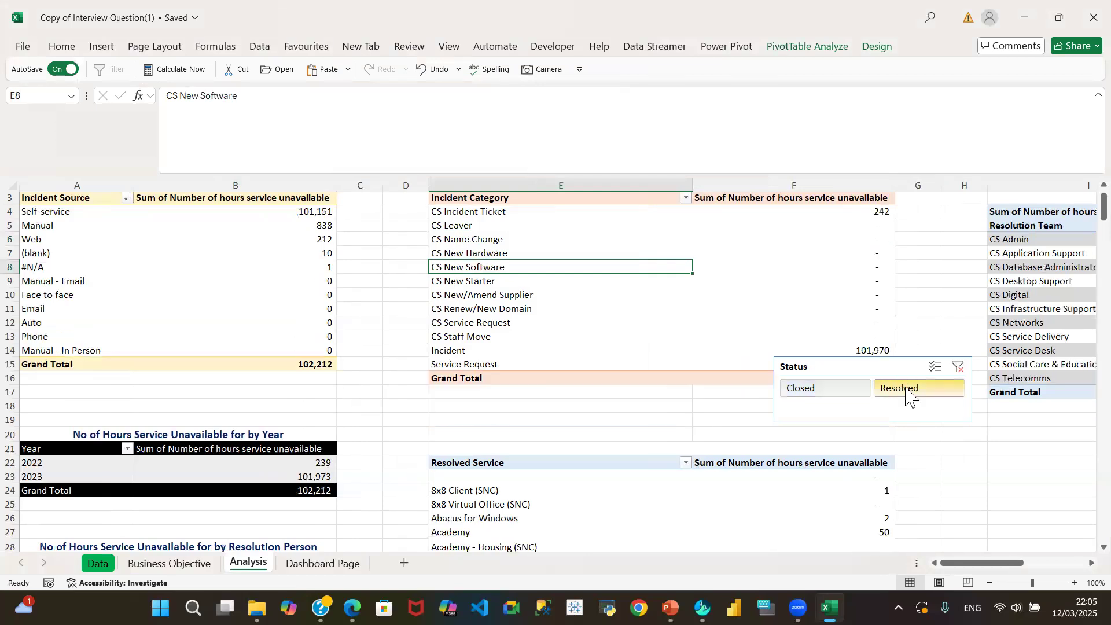
pyautogui.click(818, 393)
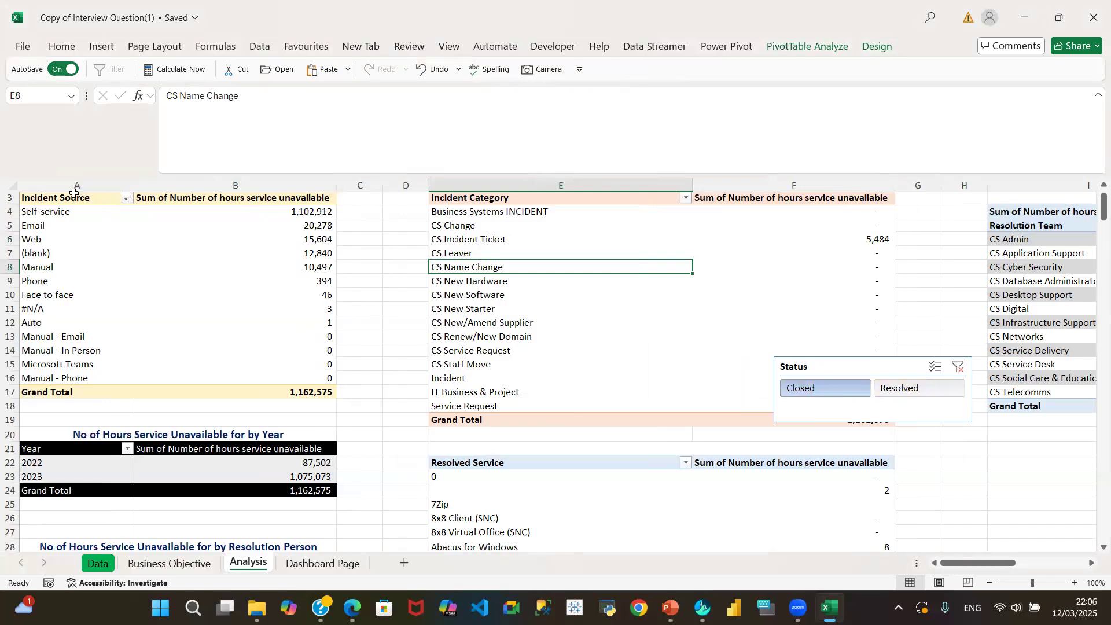
pyautogui.click(917, 389)
pyautogui.click(829, 393)
pyautogui.click(939, 389)
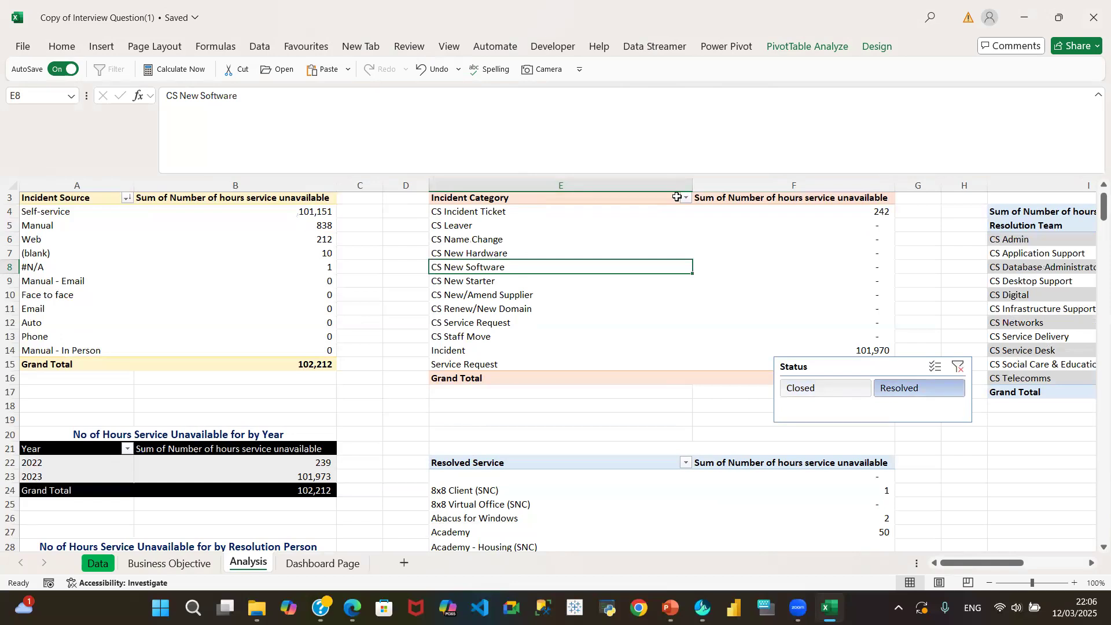
pyautogui.click(842, 389)
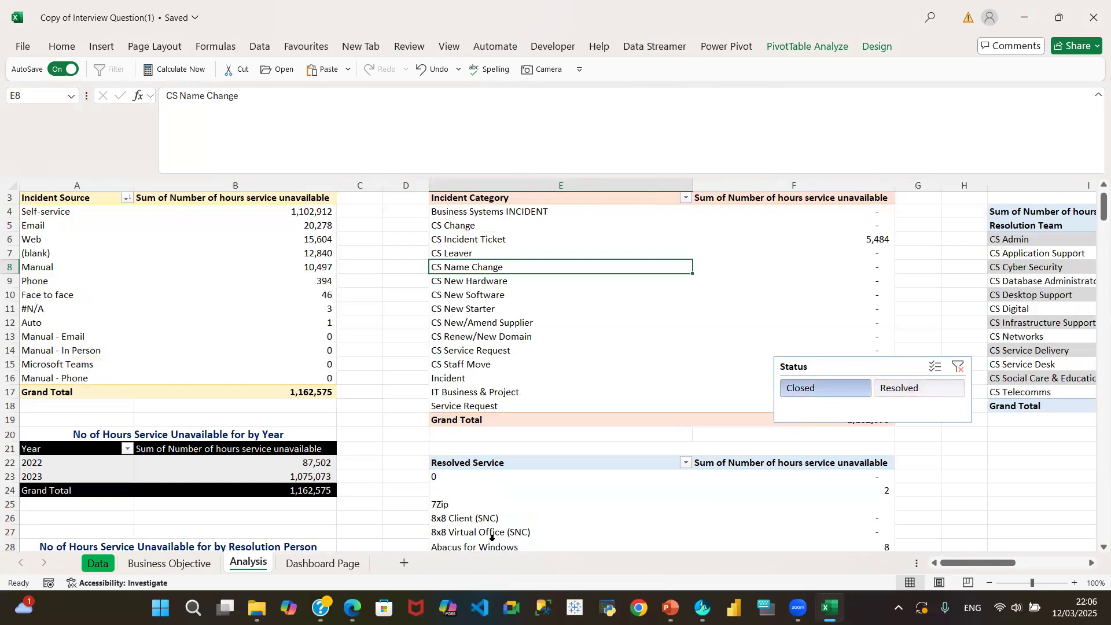
pyautogui.click(909, 400)
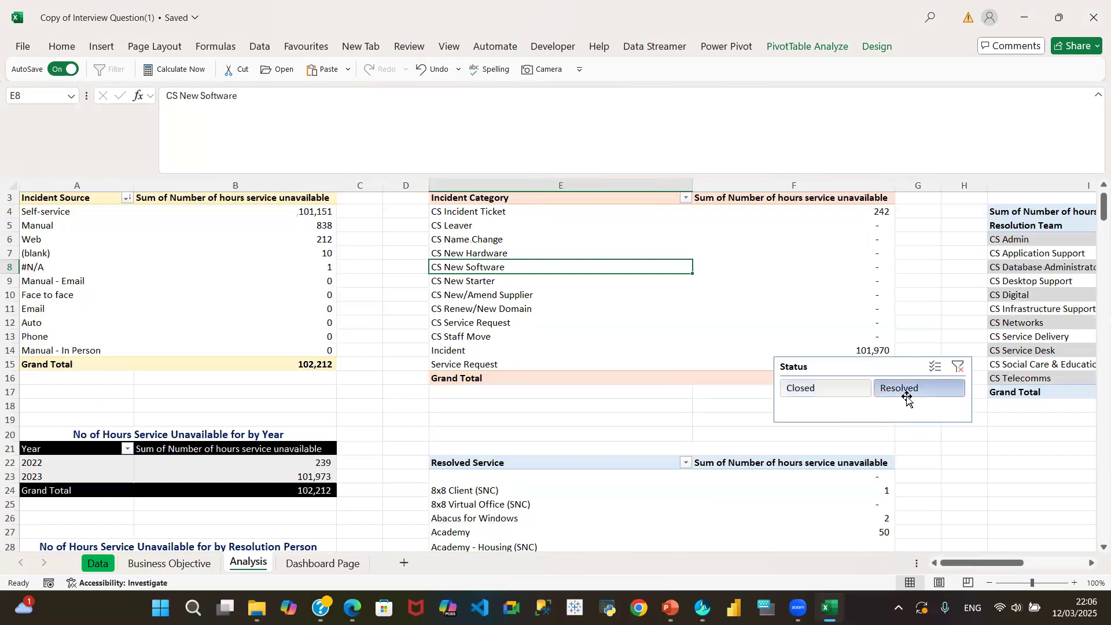